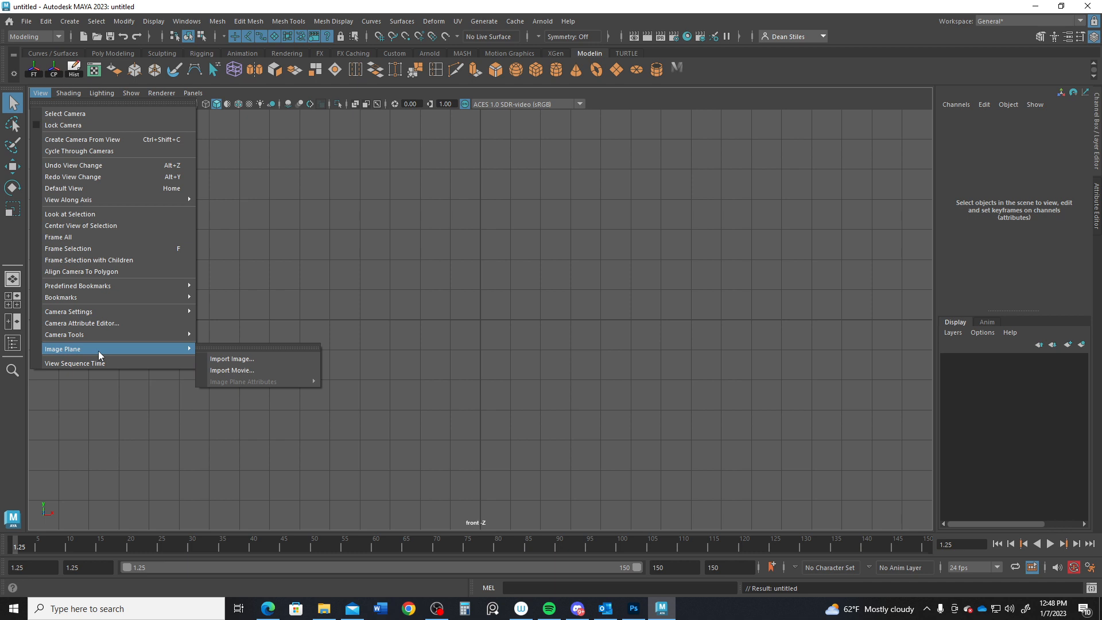
Step: Start importing an image plane into the front view and browse to the D:\general\mayamodels folder
left_click(228, 360)
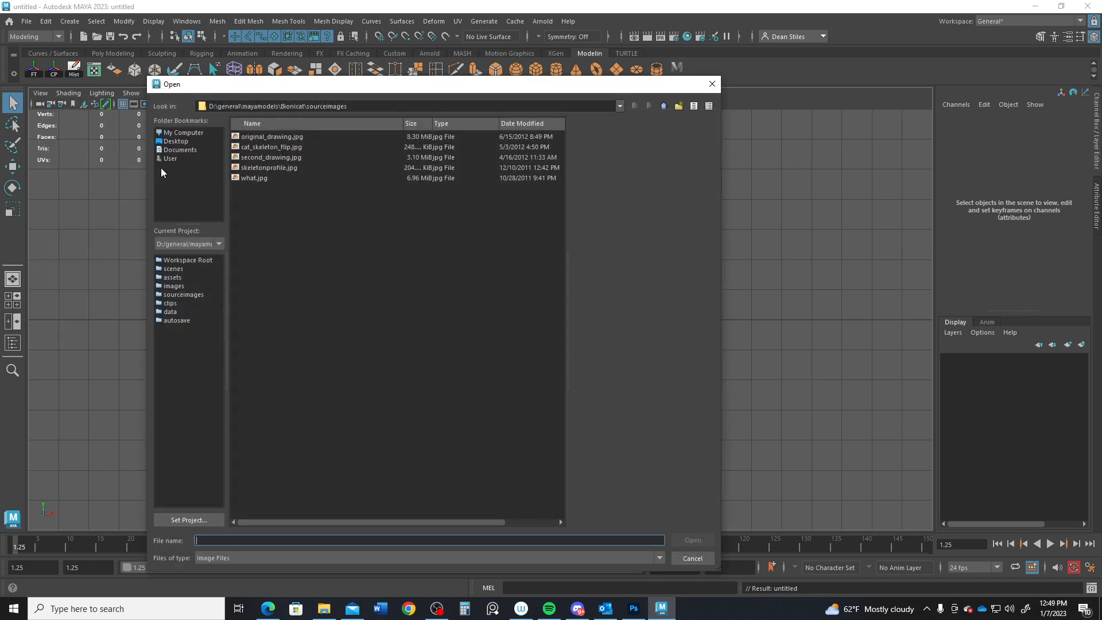
left_click(183, 134)
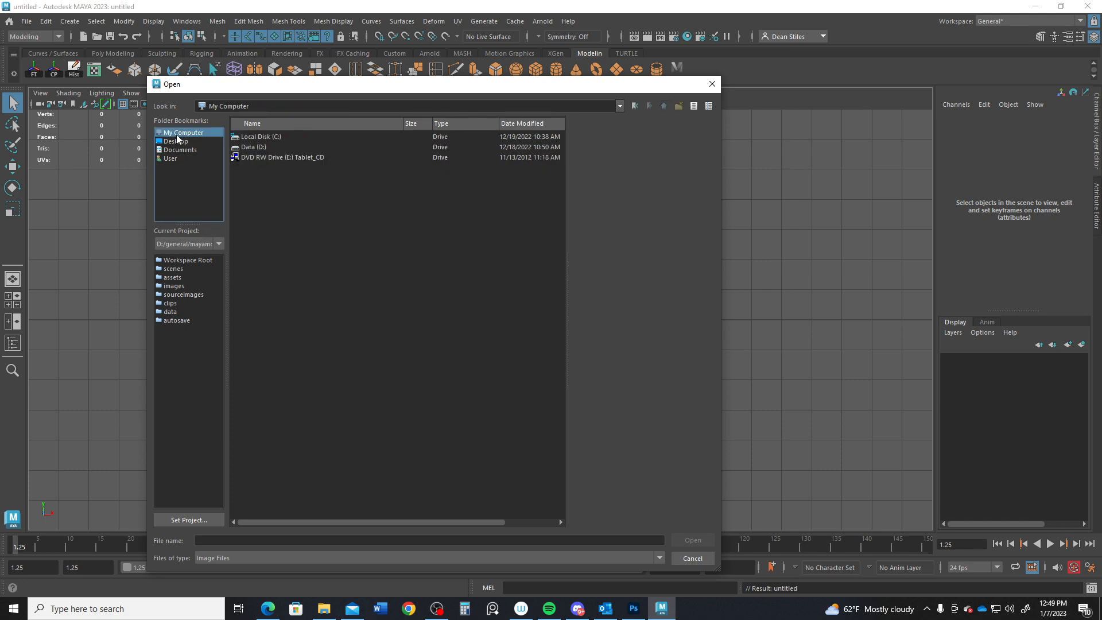
left_click(257, 147)
double_click(256, 146)
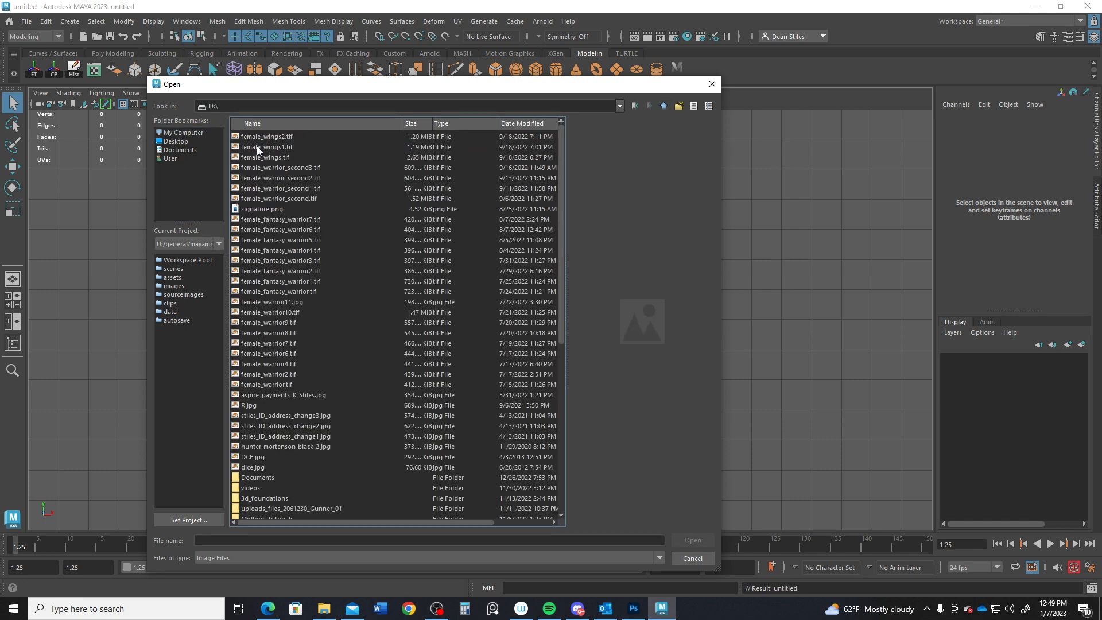
scroll(303, 349, "down", 9)
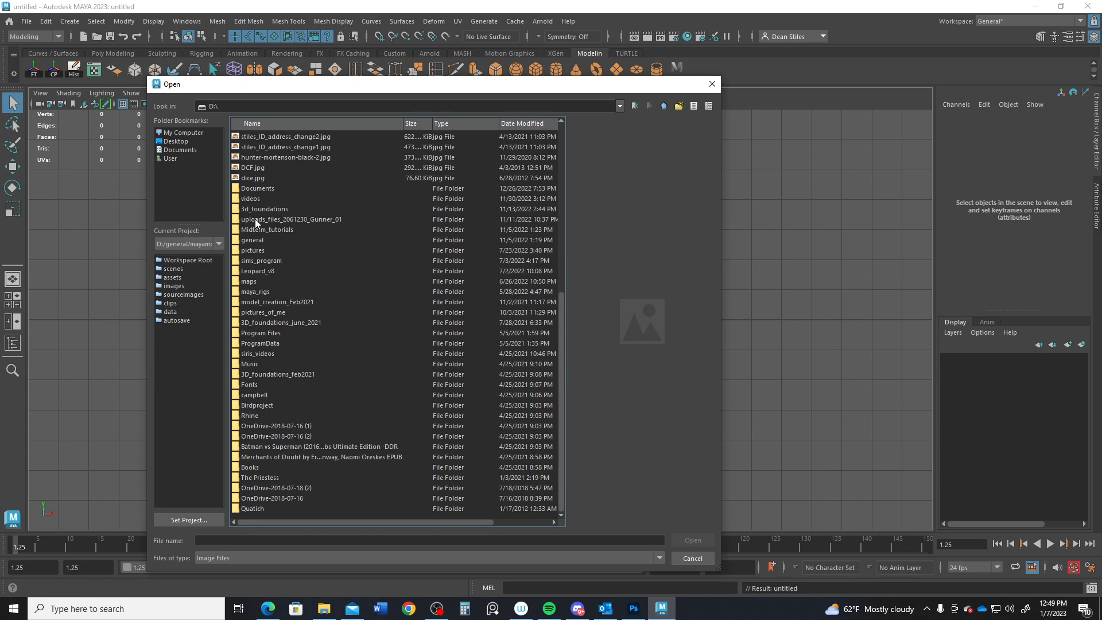
double_click(257, 237)
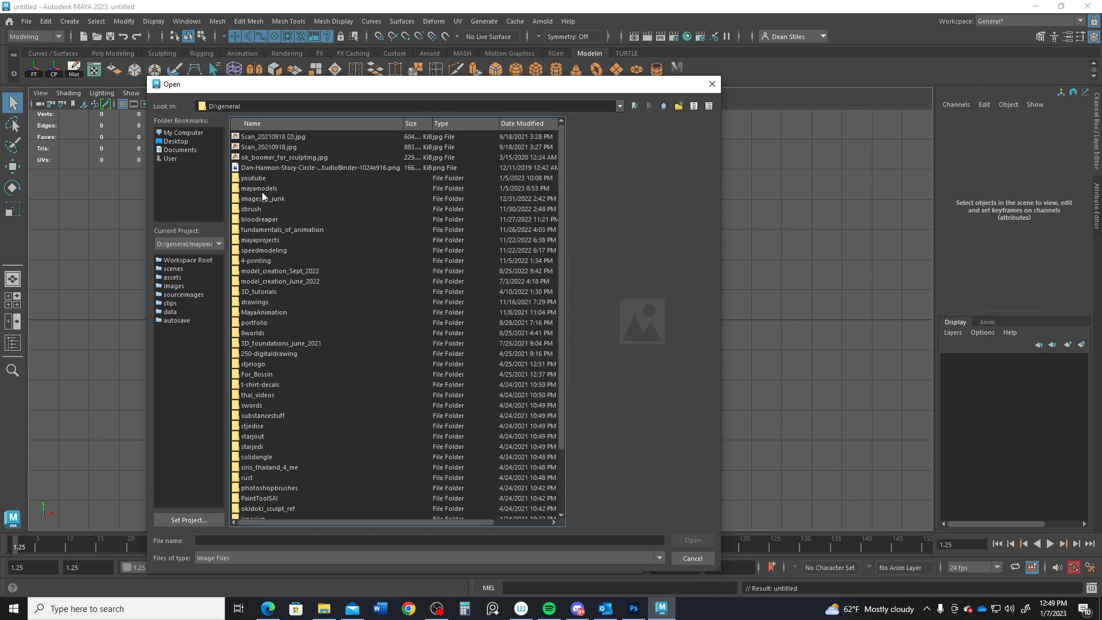
double_click(262, 191)
Step: Import axe_wicked.jpg from the sourceimages folder of the ax_midterm project as the front view's image plane
scroll(317, 281, "down", 10)
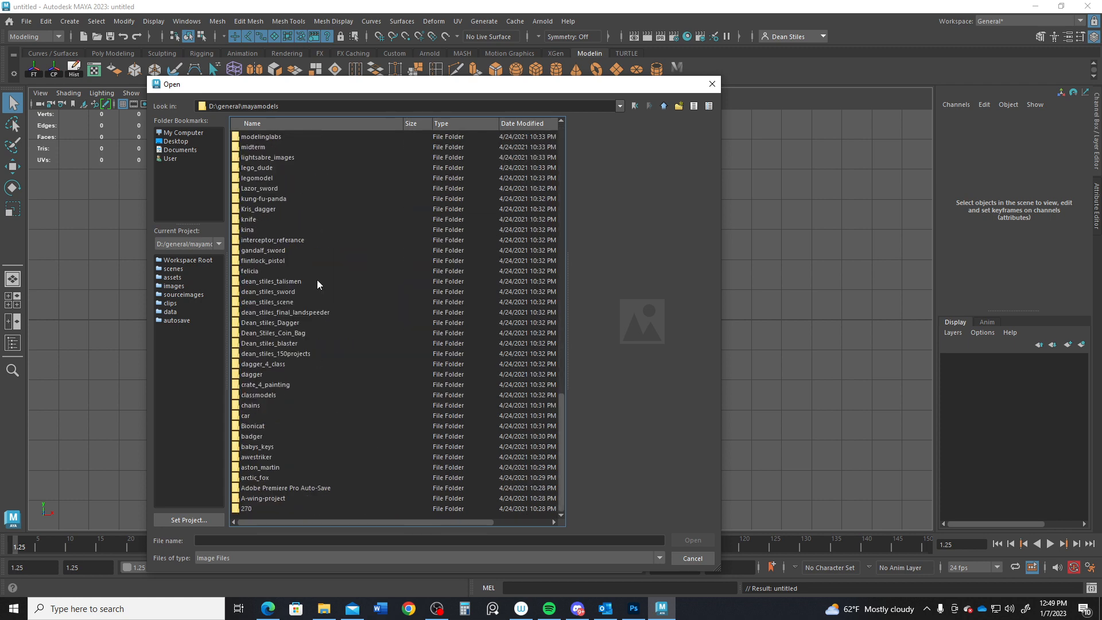
scroll(262, 271, "up", 15)
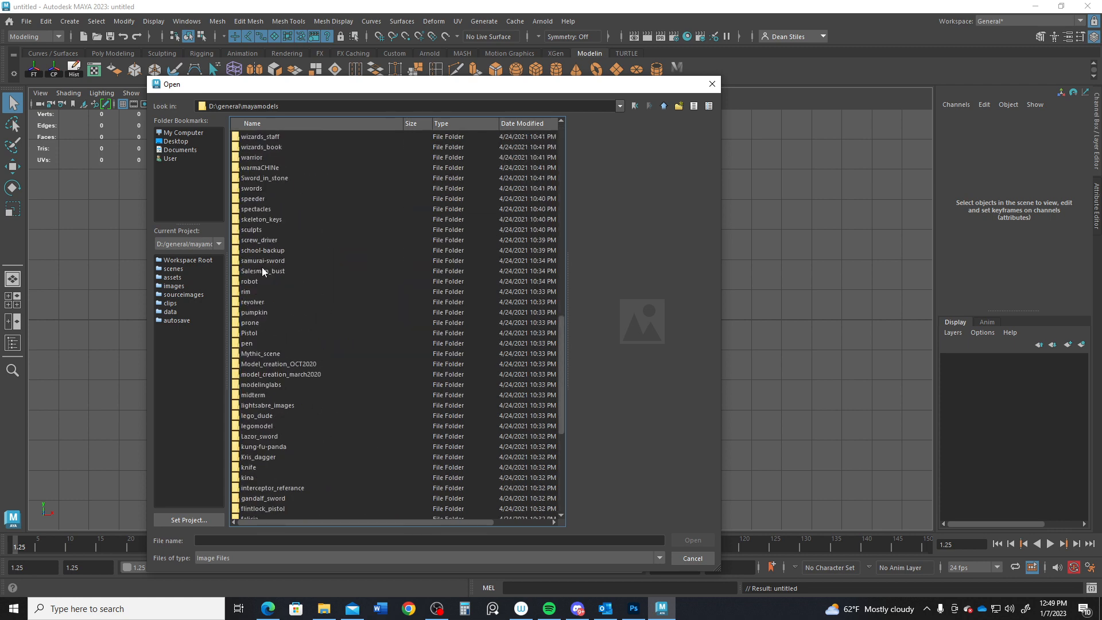
double_click(263, 188)
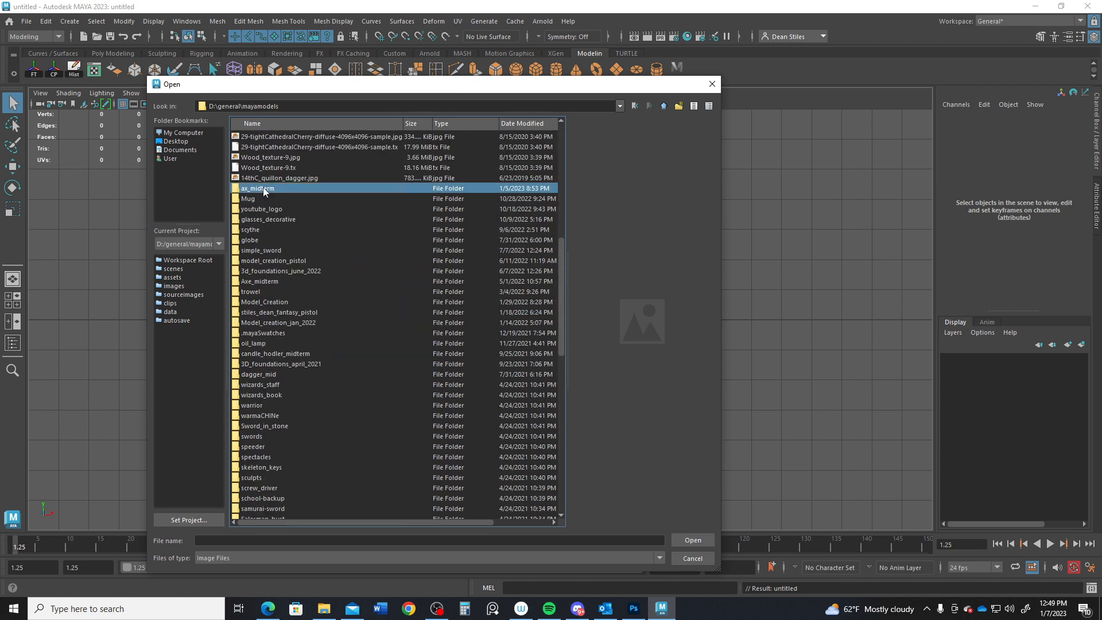
double_click(262, 137)
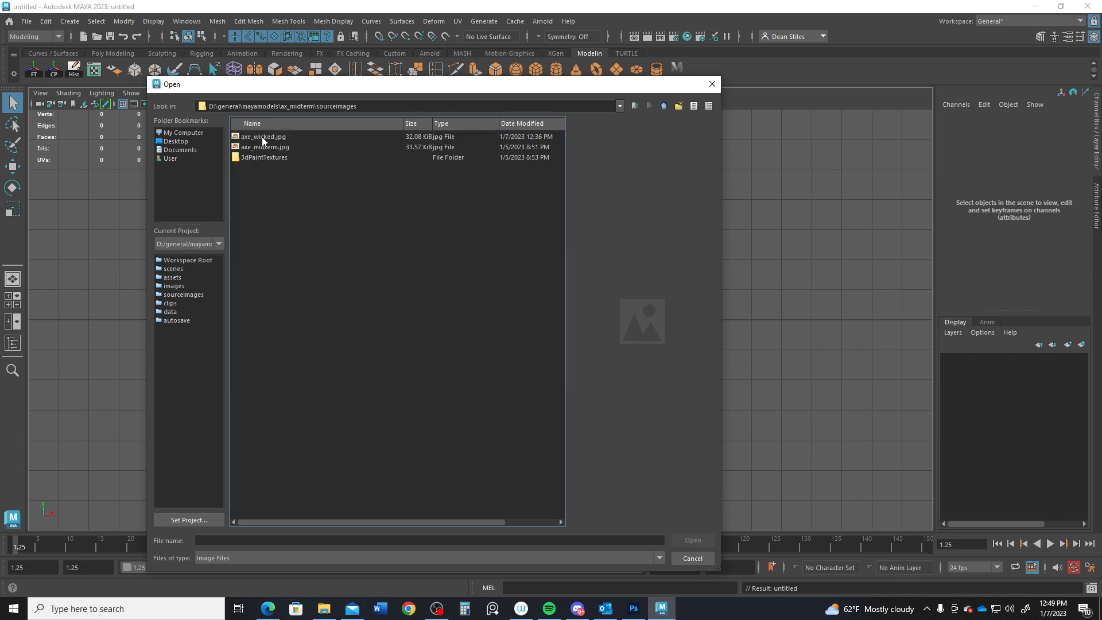
left_click(262, 138)
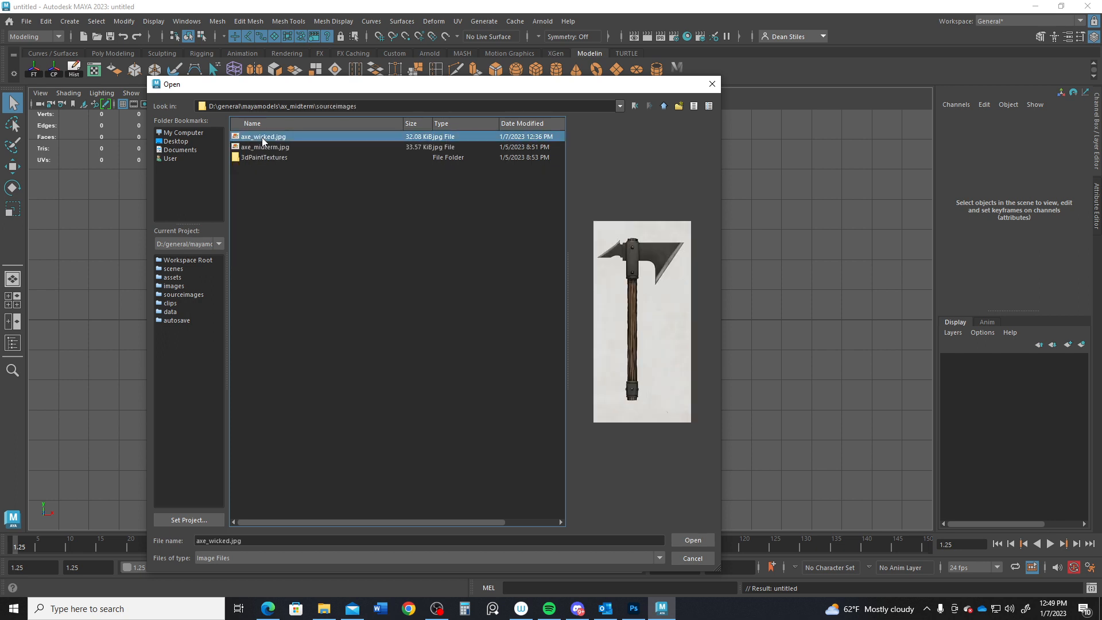
left_click(691, 540)
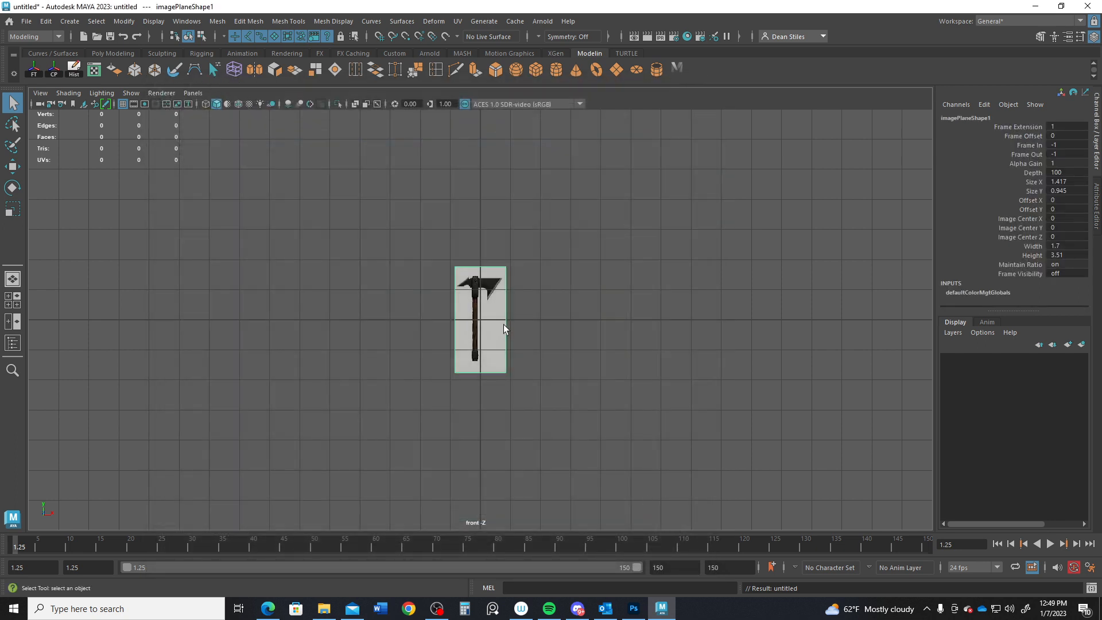
Step: Scale the axe image plane uniformly by about 3.57 and move it back along Z to about -2.3
key("r")
left_click_drag(480, 320, 617, 408)
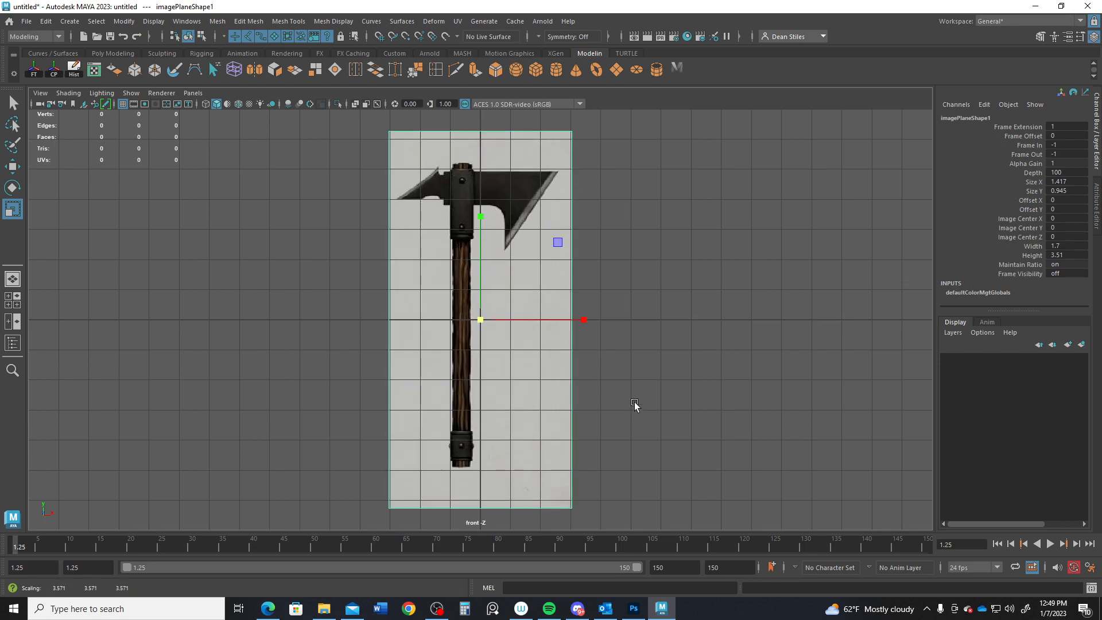
key("space")
key("space")
key("w")
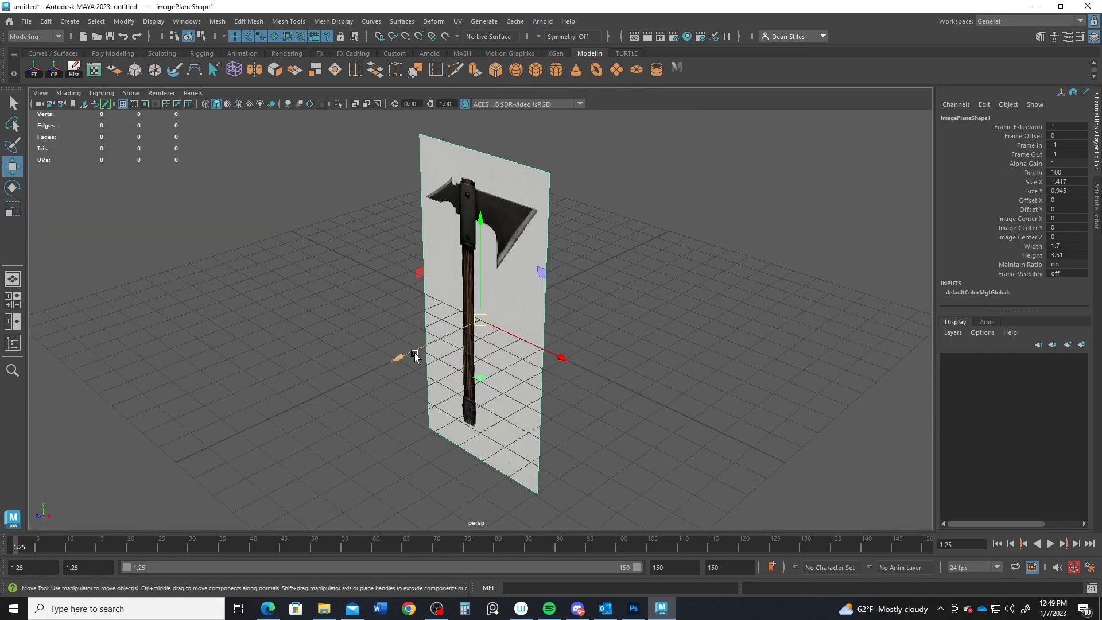
left_click_drag(401, 356, 454, 343)
scroll(453, 343, "up", 2)
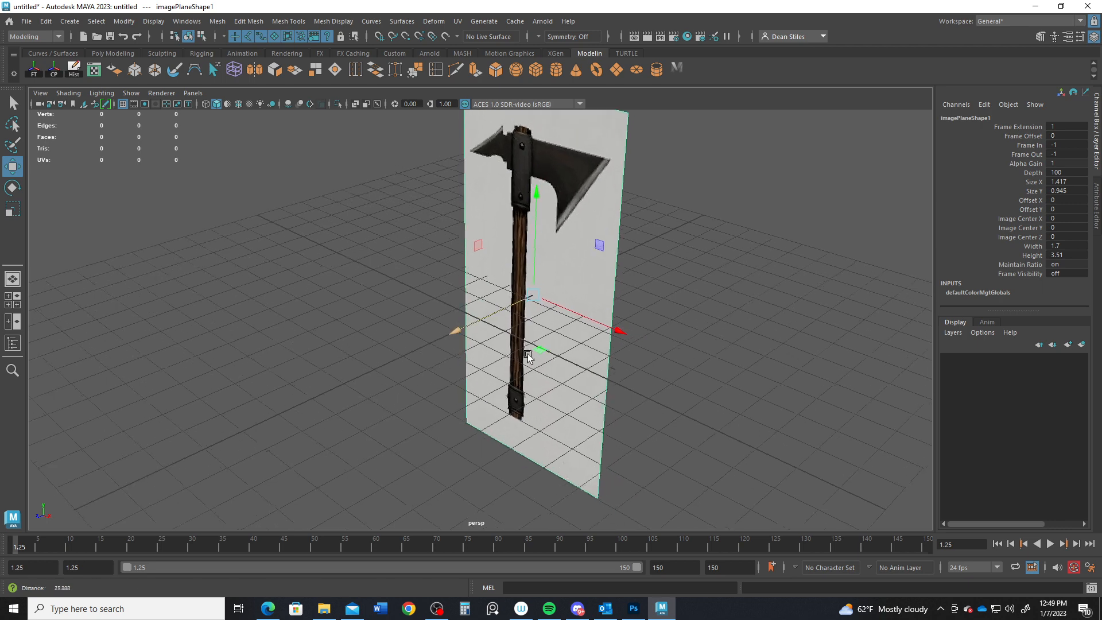
left_click_drag(402, 368, 456, 376, "alt")
Step: In the front view, move the image plane about 0.63 along X so the axe handle is centred on the vertical axis
key("space")
key("space")
scroll(364, 394, "up", 2)
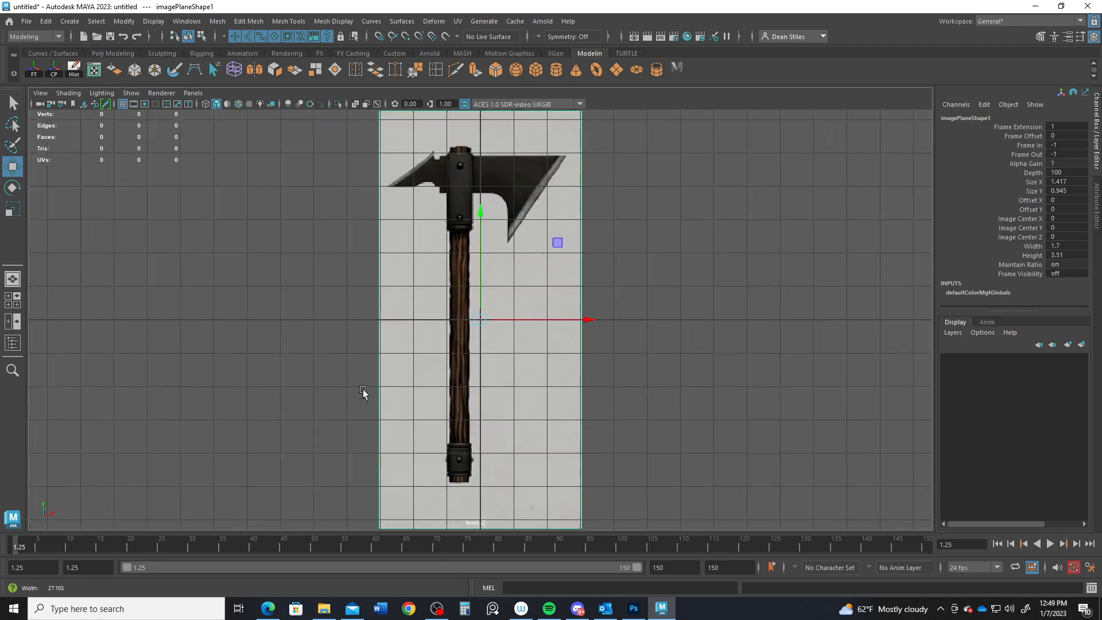
middle_click_drag(459, 366, 484, 391, "alt")
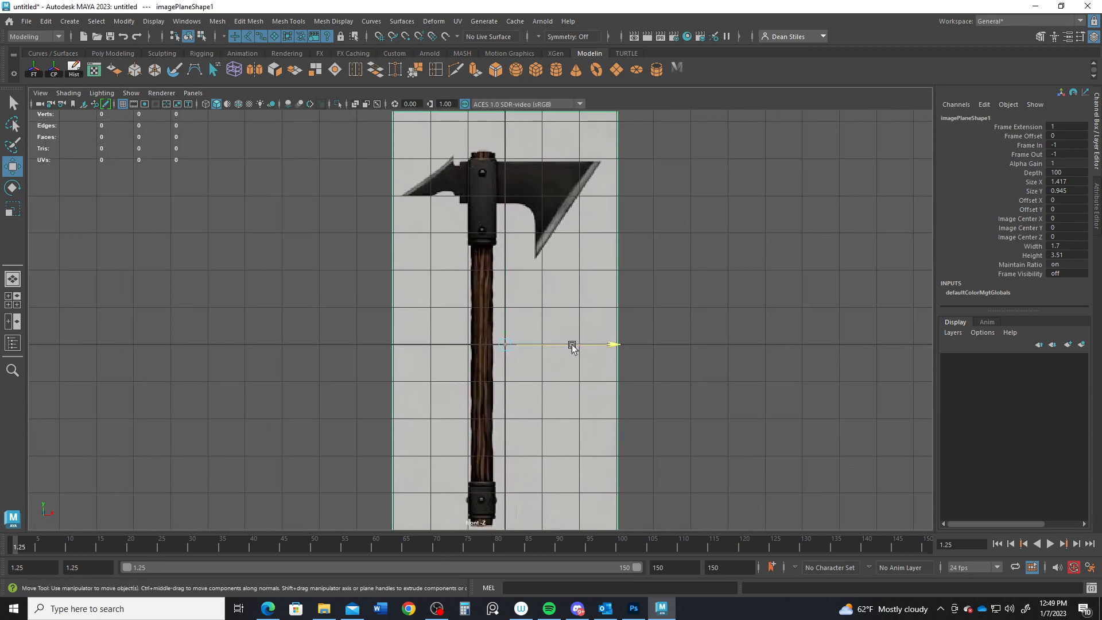
left_click_drag(569, 344, 595, 351)
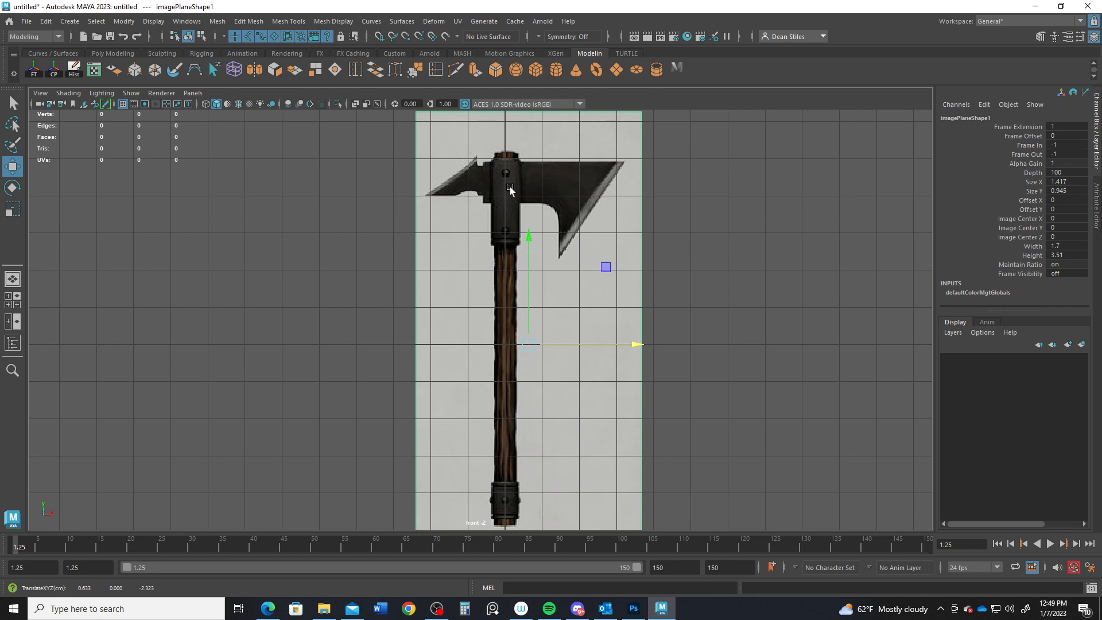
Step: Create a polygon cylinder for the axe handle and set its radius to 0.3
left_click(557, 68)
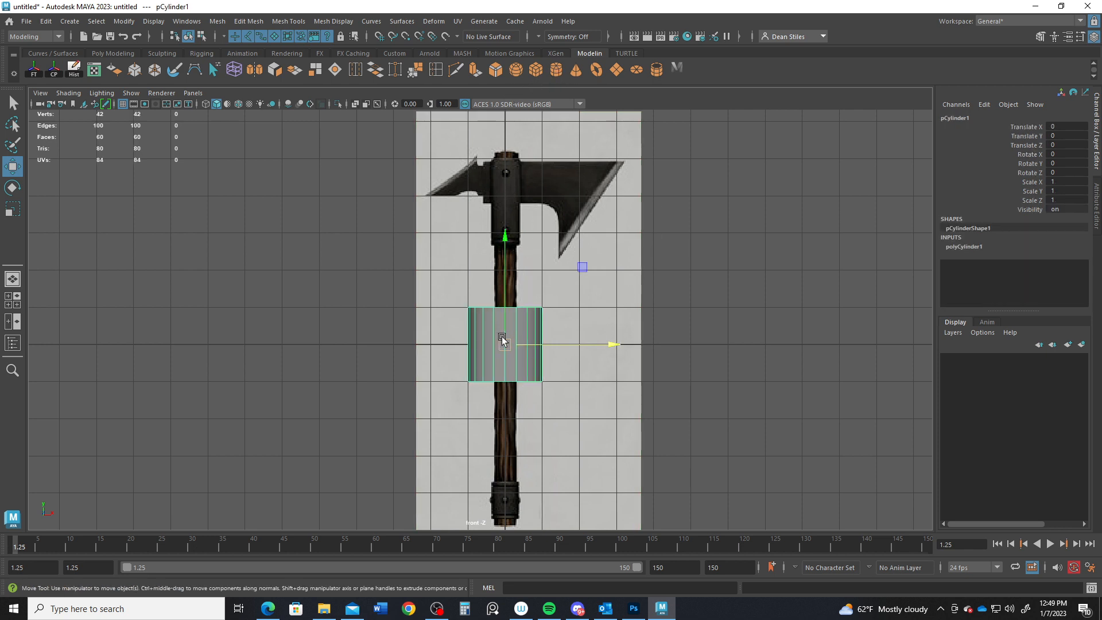
left_click(966, 246)
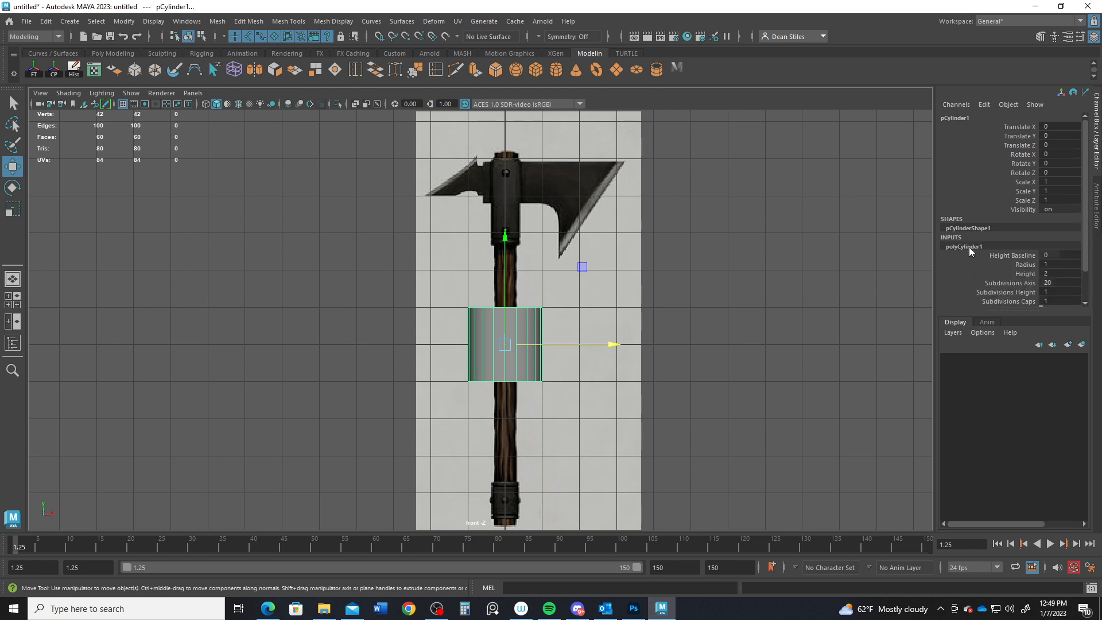
left_click(1017, 265)
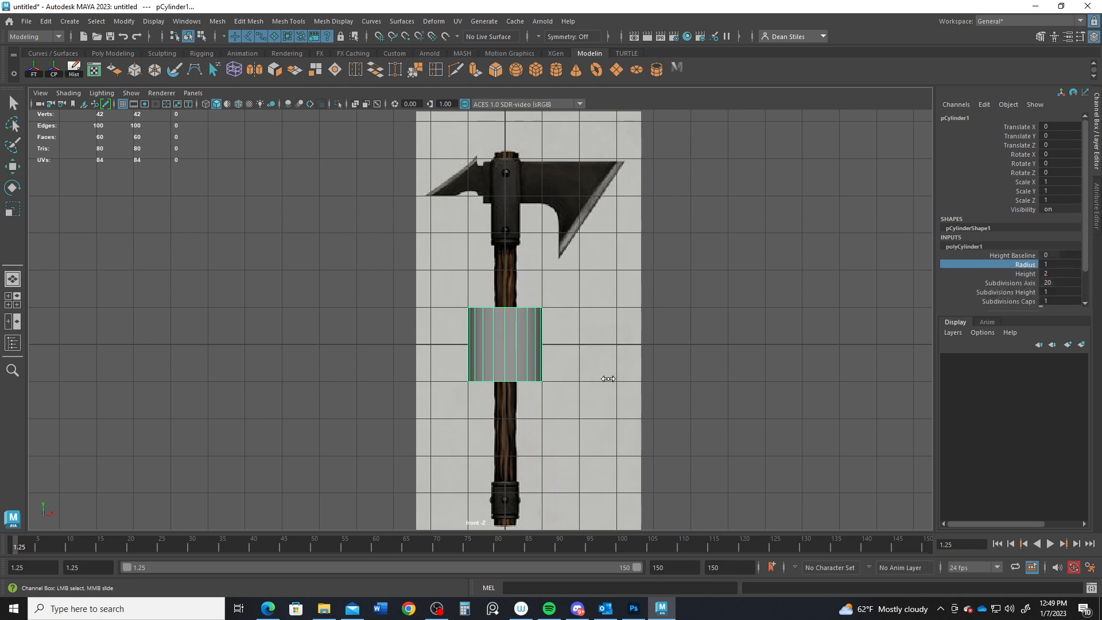
middle_click_drag(607, 379, 603, 380)
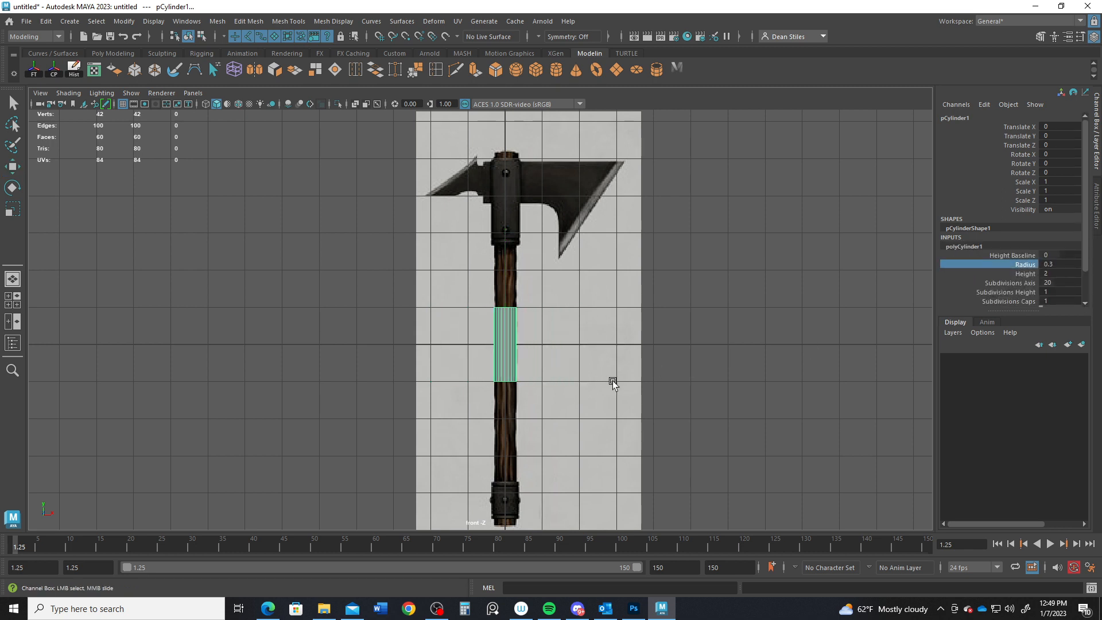
right_click_drag(597, 362, 629, 384, "alt")
middle_click_drag(620, 384, 659, 373, "alt")
right_click_drag(660, 373, 642, 374, "alt")
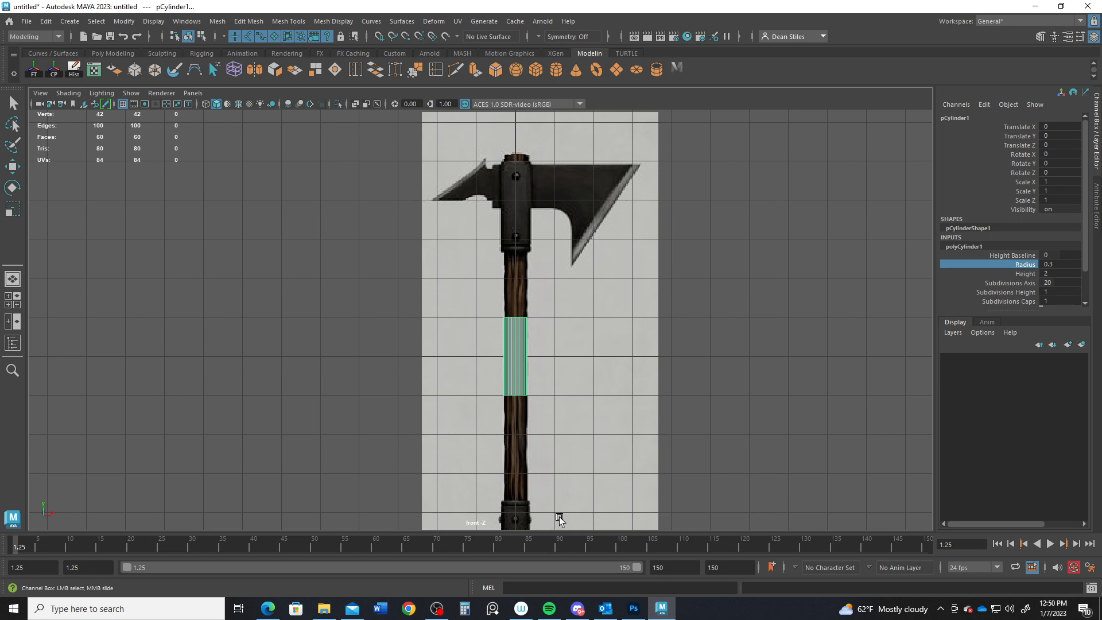
Step: Set the handle cylinder's height to 10 and raise it to about 0.162 in Y to match the reference
double_click(1058, 274)
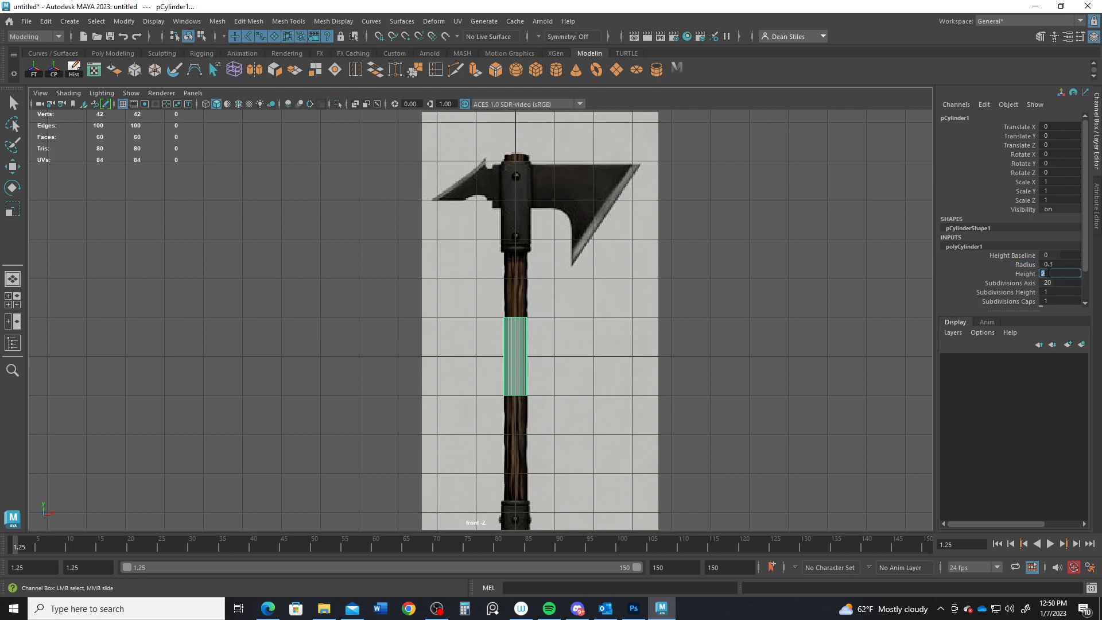
key("Return")
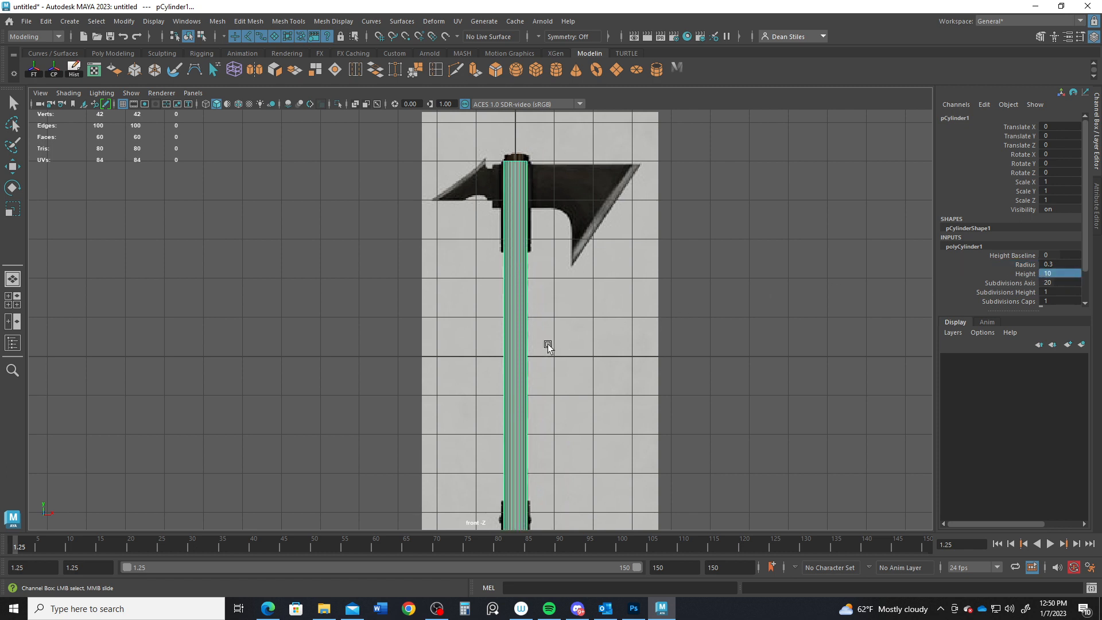
middle_click_drag(549, 363, 574, 342, "alt")
key("w")
left_click_drag(528, 254, 527, 247)
middle_click_drag(516, 334, 526, 241, "alt")
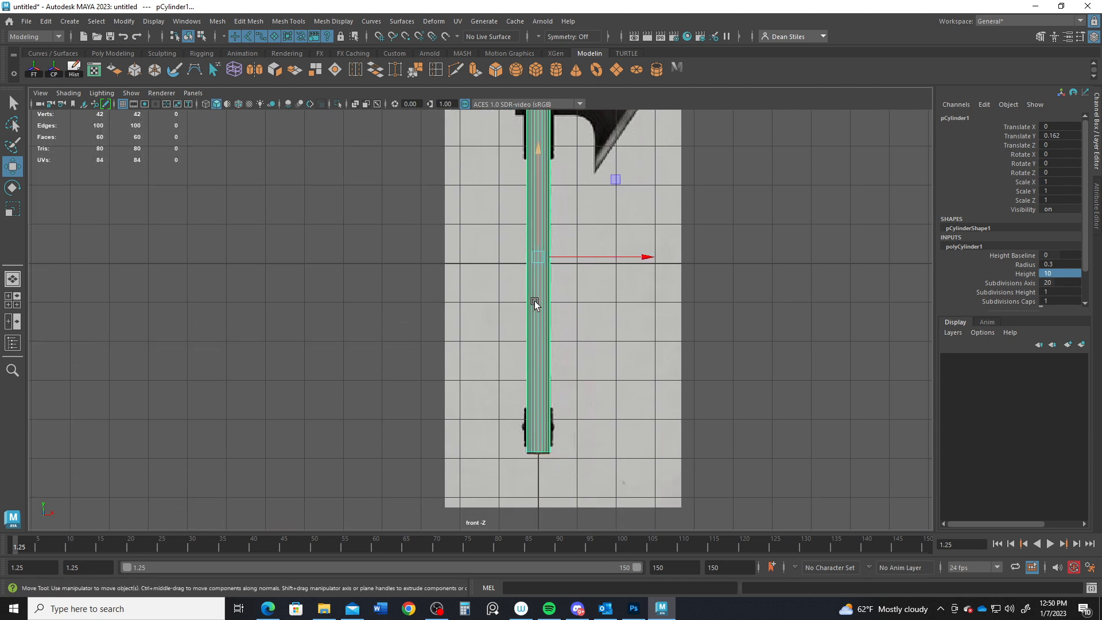
middle_click_drag(653, 285, 631, 376, "alt")
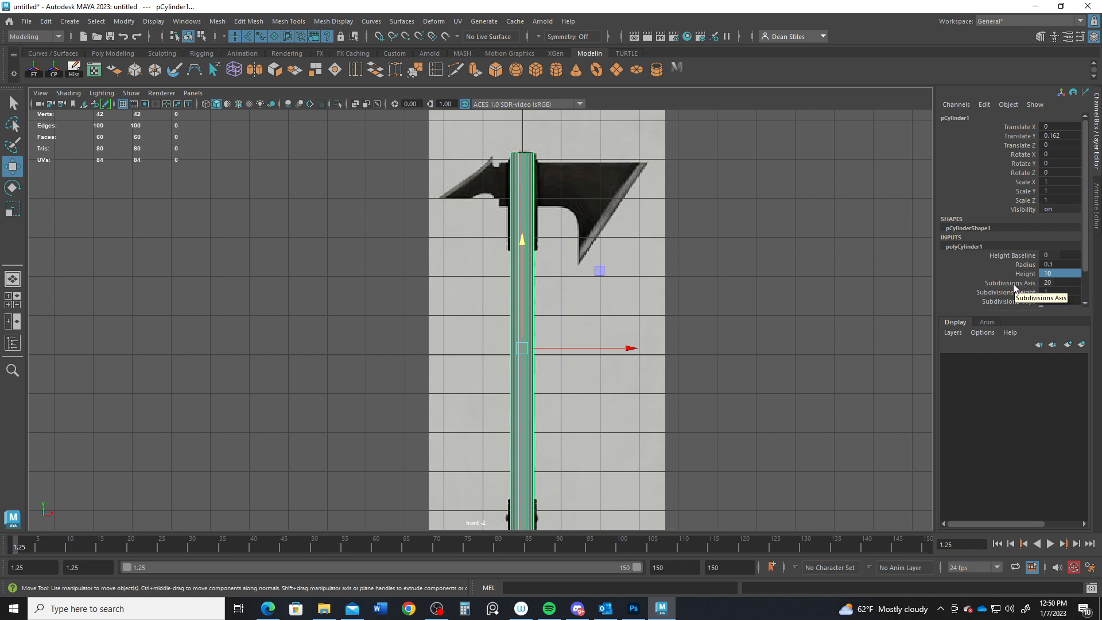
Step: Set the handle cylinder's Subdivisions Axis to 16
left_click(1058, 282)
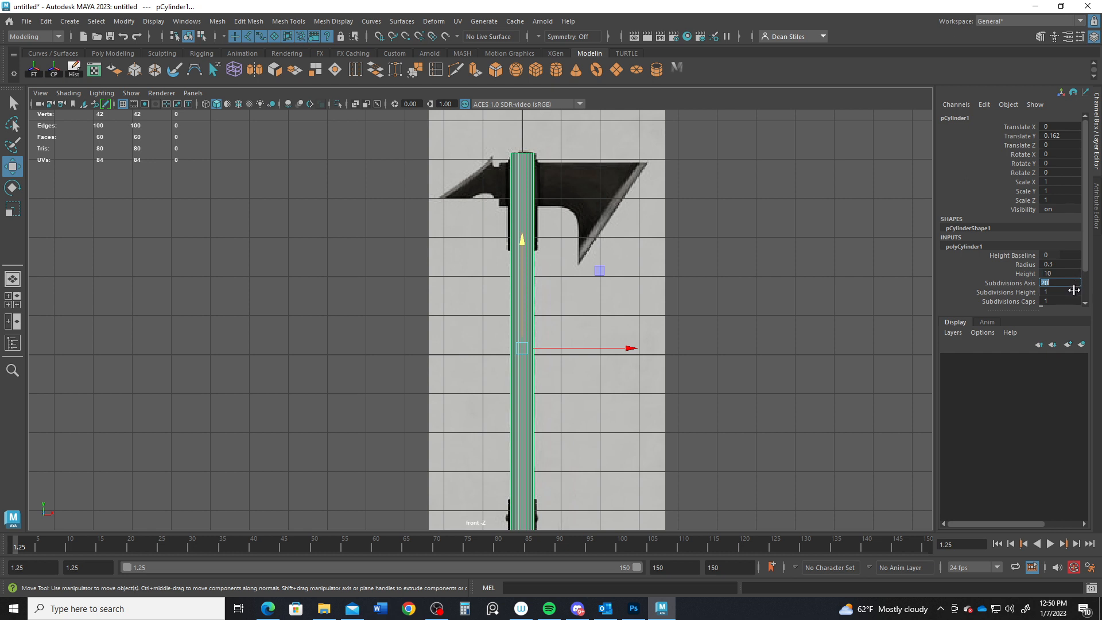
type("16")
key("Return")
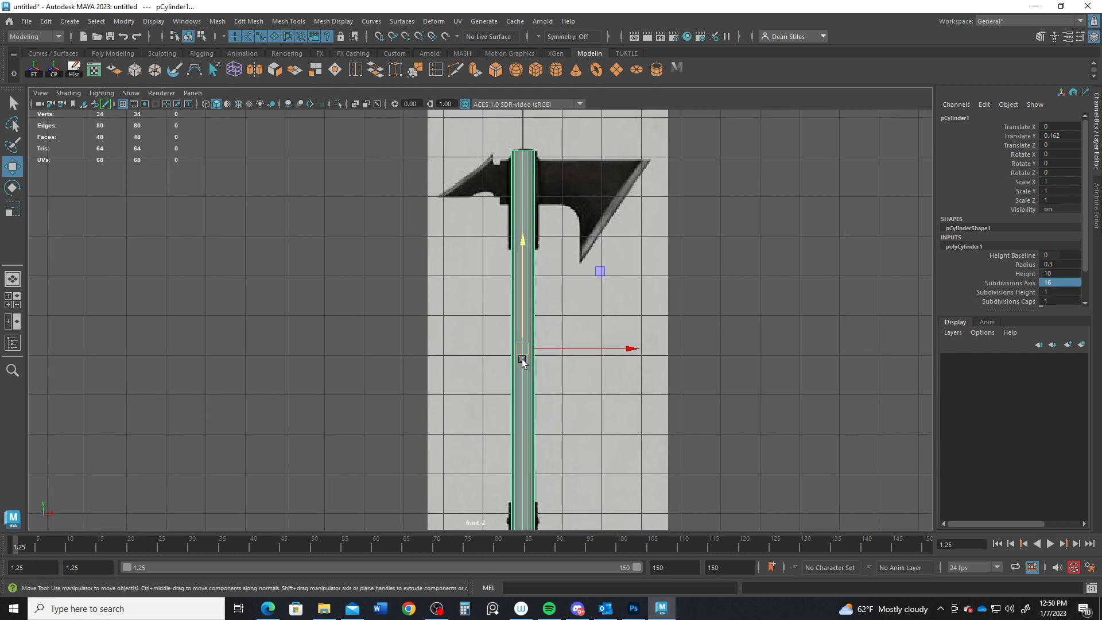
Step: Examine the handle cylinder in the side and perspective views, comparing its lower end with the reference image
middle_click_drag(521, 359, 526, 304, "alt")
key("space")
key("space")
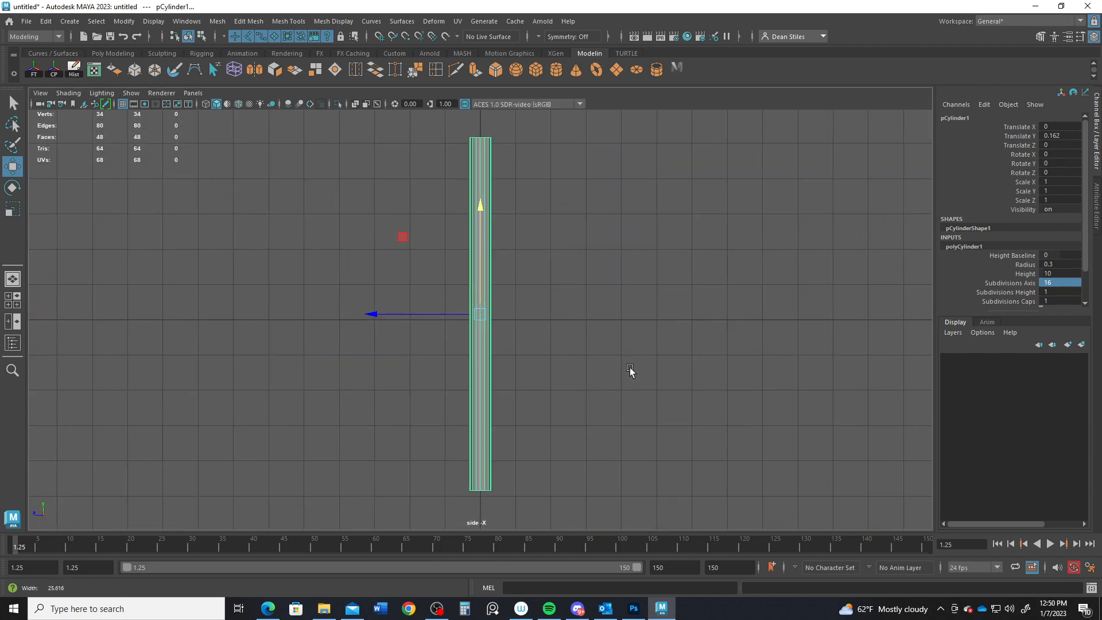
left_click_drag(630, 369, 629, 386, "alt")
key("space")
key("space")
left_click_drag(566, 299, 570, 398, "alt")
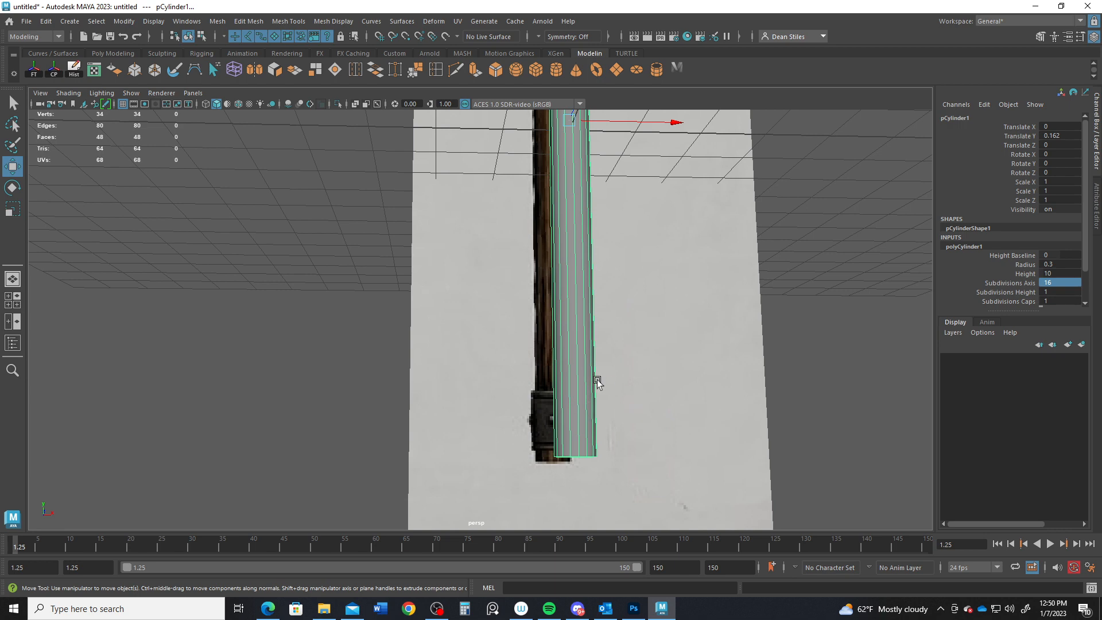
Step: Turn on X-Ray display in the front view with the lower end of the handle framed
key("space")
key("space")
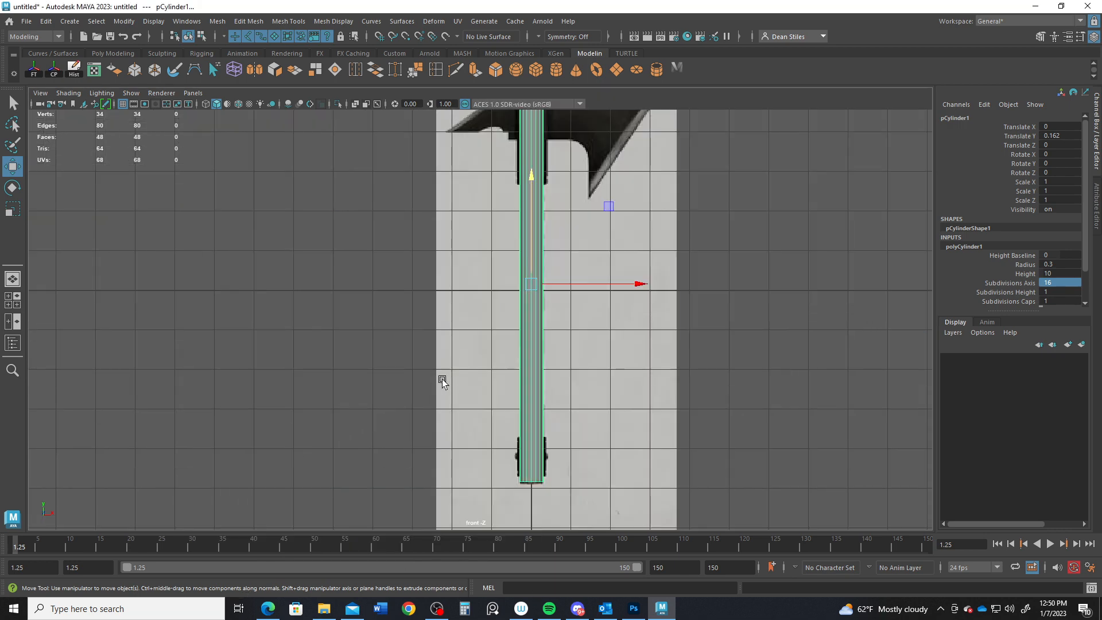
middle_click_drag(459, 396, 442, 298, "alt")
right_click_drag(443, 298, 604, 396, "alt")
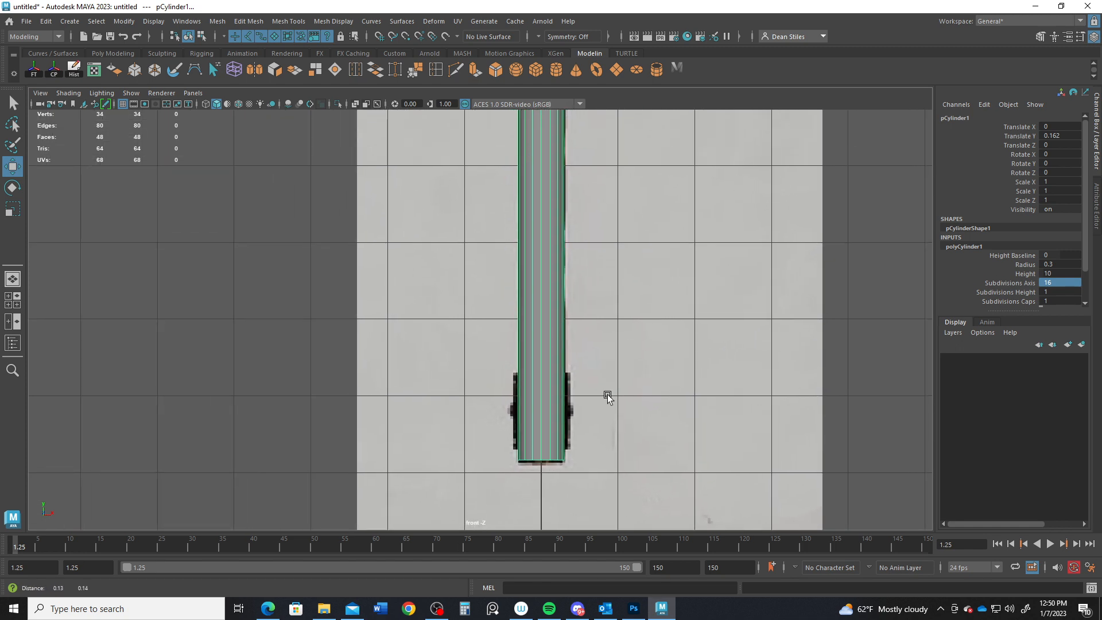
left_click(354, 105)
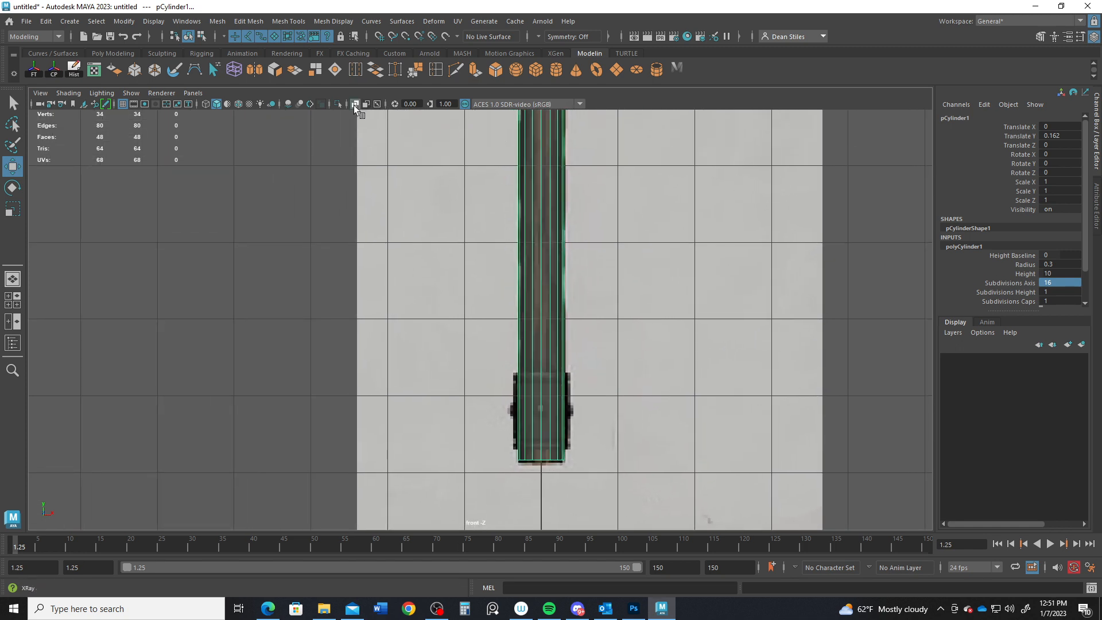
Step: Create a second polygon cylinder and move it down to about -4.187 in Y, over the metal collar at the handle's lower end
left_click(554, 70)
middle_click_drag(587, 190, 585, 249, "alt")
left_click_drag(539, 126, 553, 451)
middle_click_drag(597, 356, 658, 281, "alt")
right_click_drag(657, 281, 819, 350, "alt")
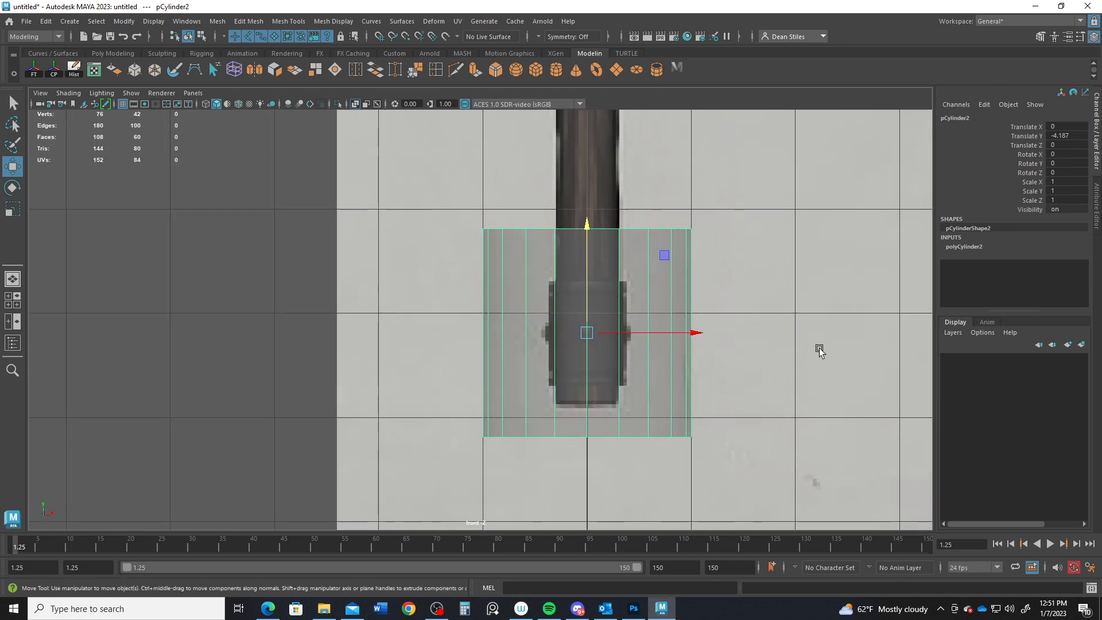
middle_click_drag(818, 349, 745, 344, "alt")
right_click_drag(745, 345, 789, 356, "alt")
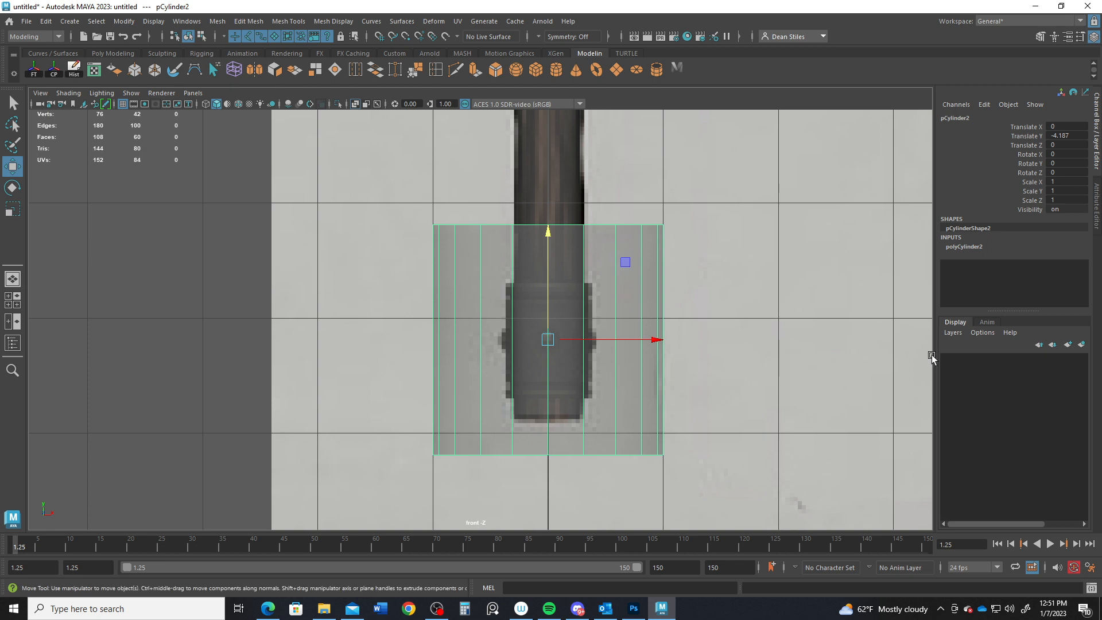
Step: Set the collar cylinder's height to 1 and its radius to 0.35
left_click(971, 247)
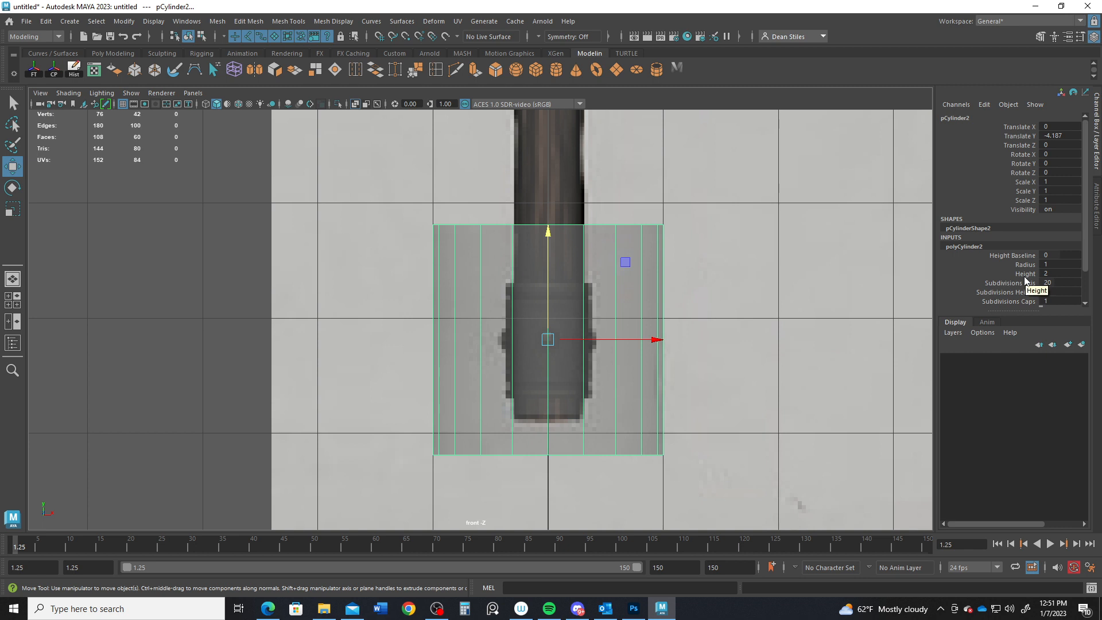
double_click(1049, 274)
key("Return")
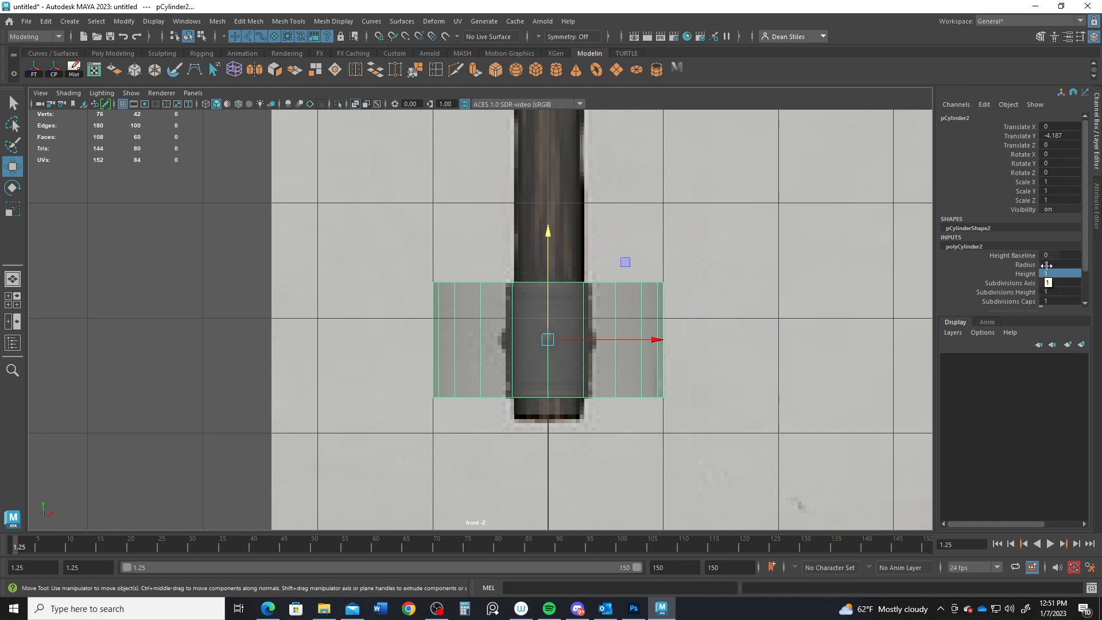
double_click(1059, 266)
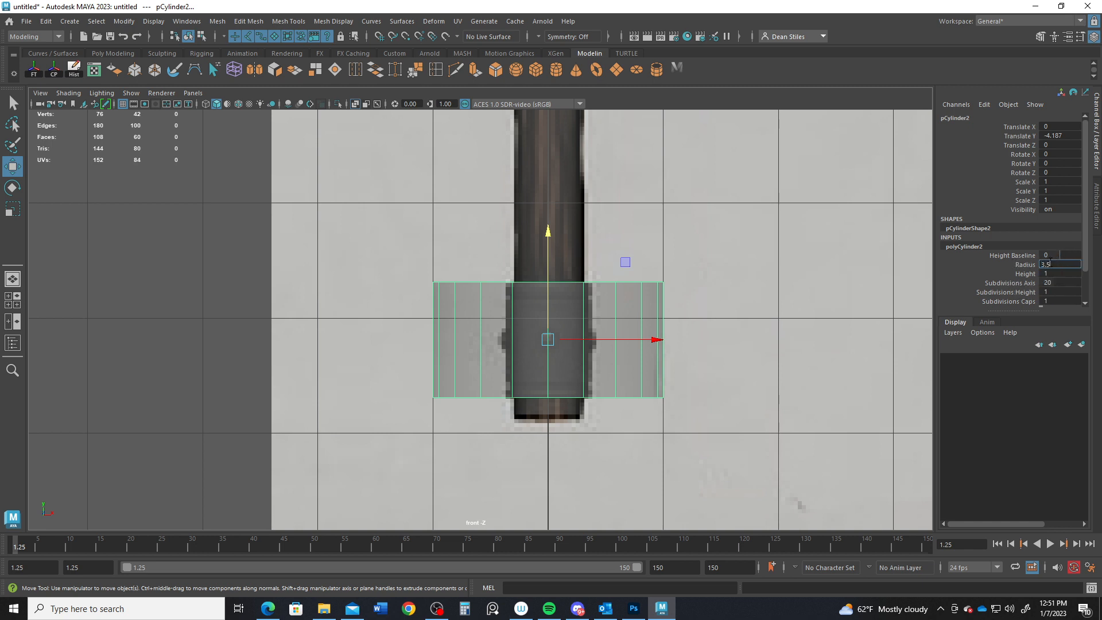
key("Return")
double_click(1058, 266)
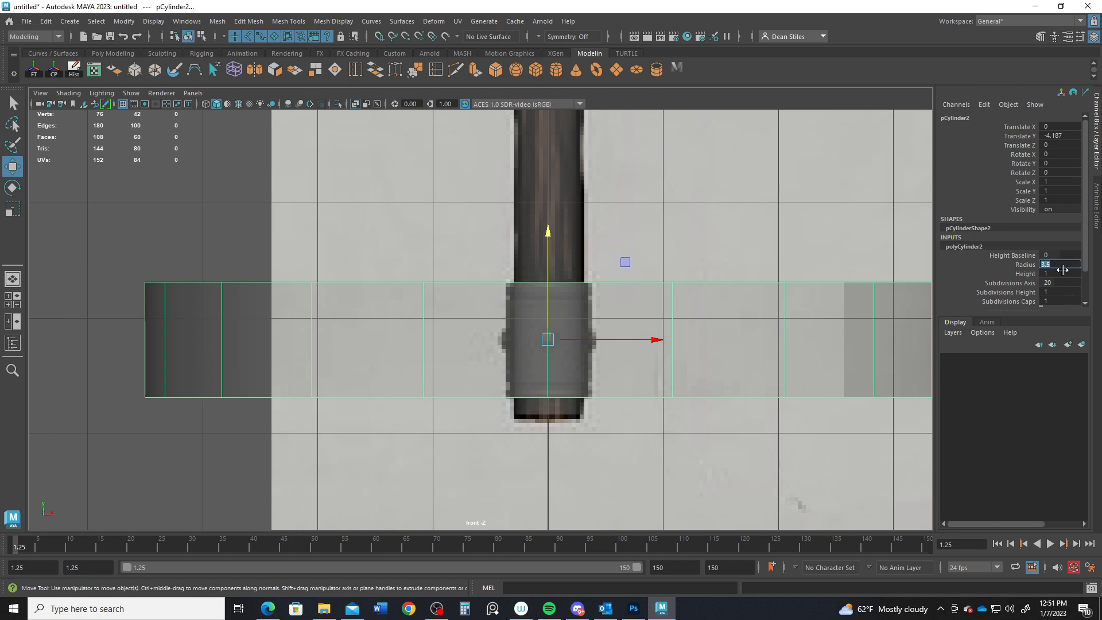
type(".35")
key("Return")
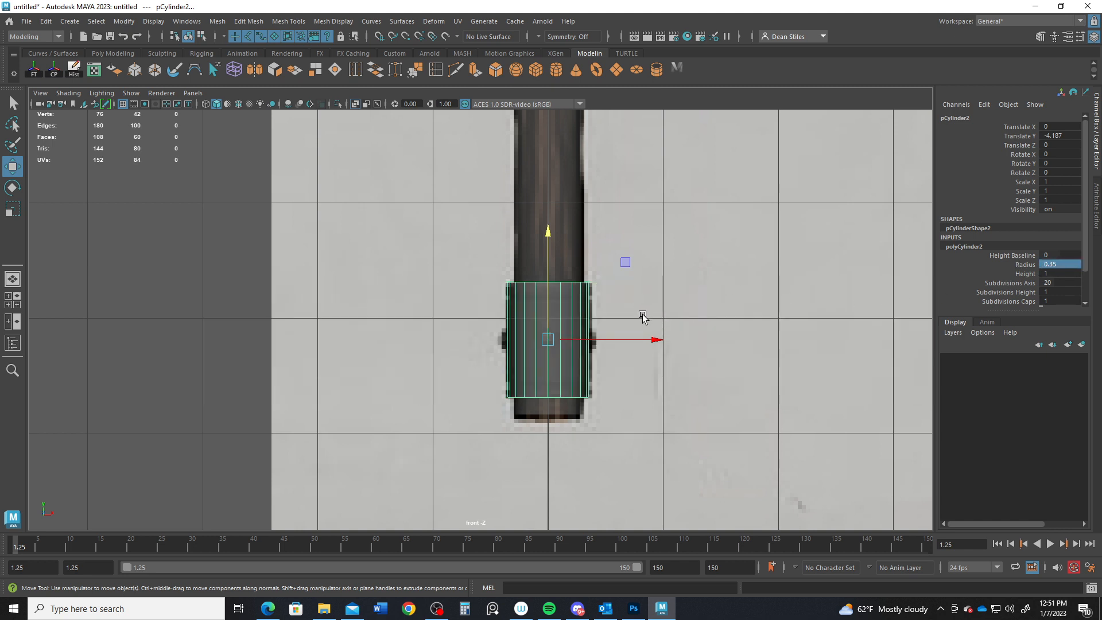
Step: Set the collar cylinder's radius to 0.37 to match the collar's width in the reference image
scroll(567, 333, "up", 6)
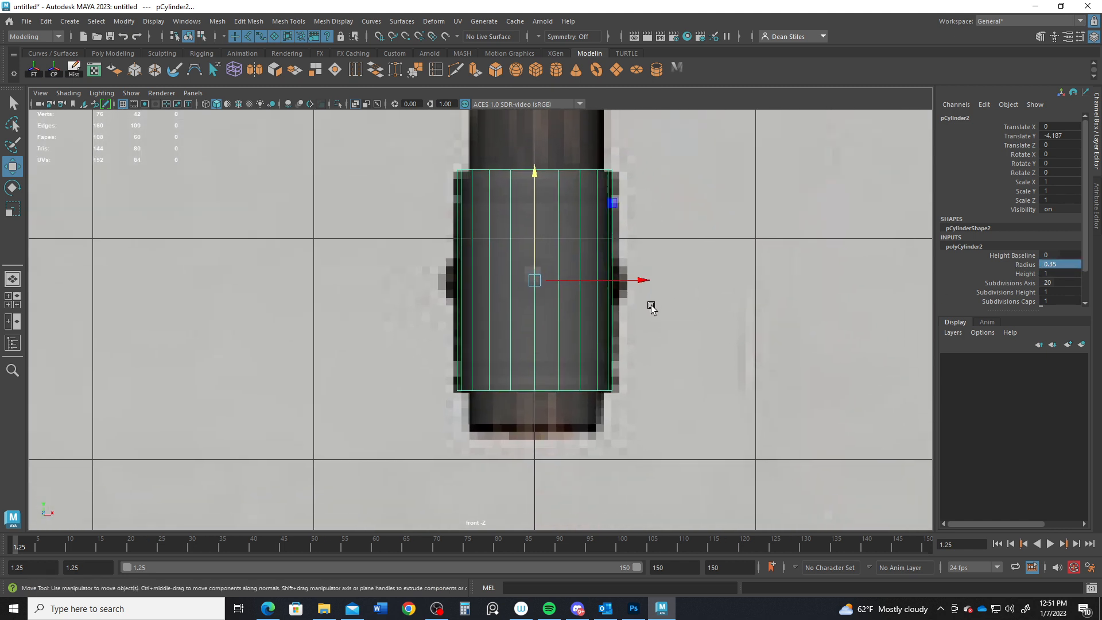
scroll(821, 388, "up", 1)
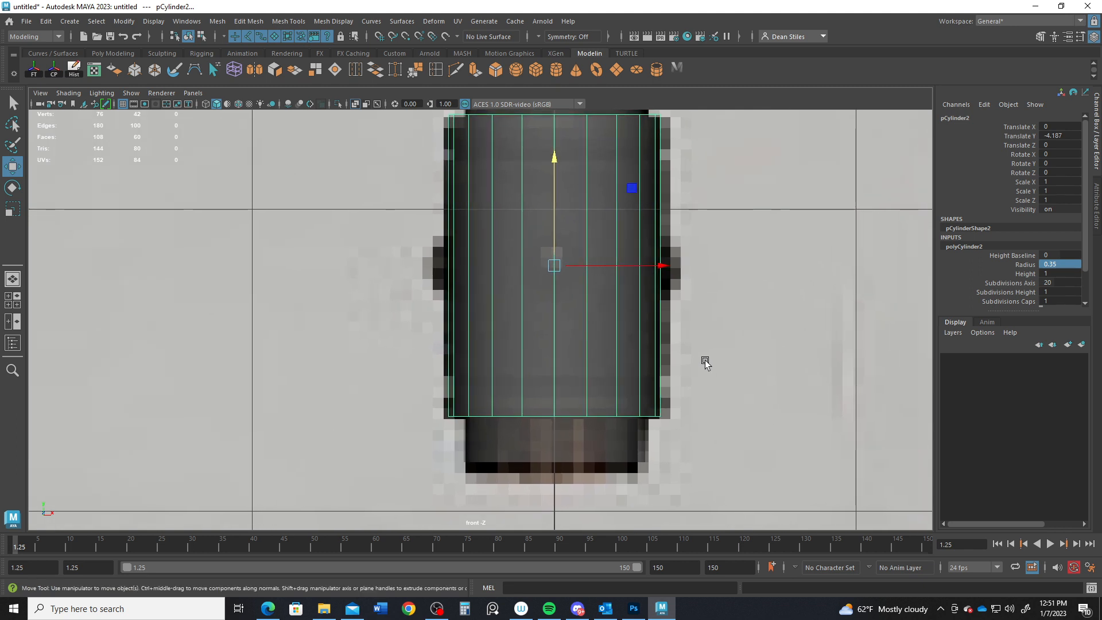
double_click(1051, 265)
type("3")
type(".3")
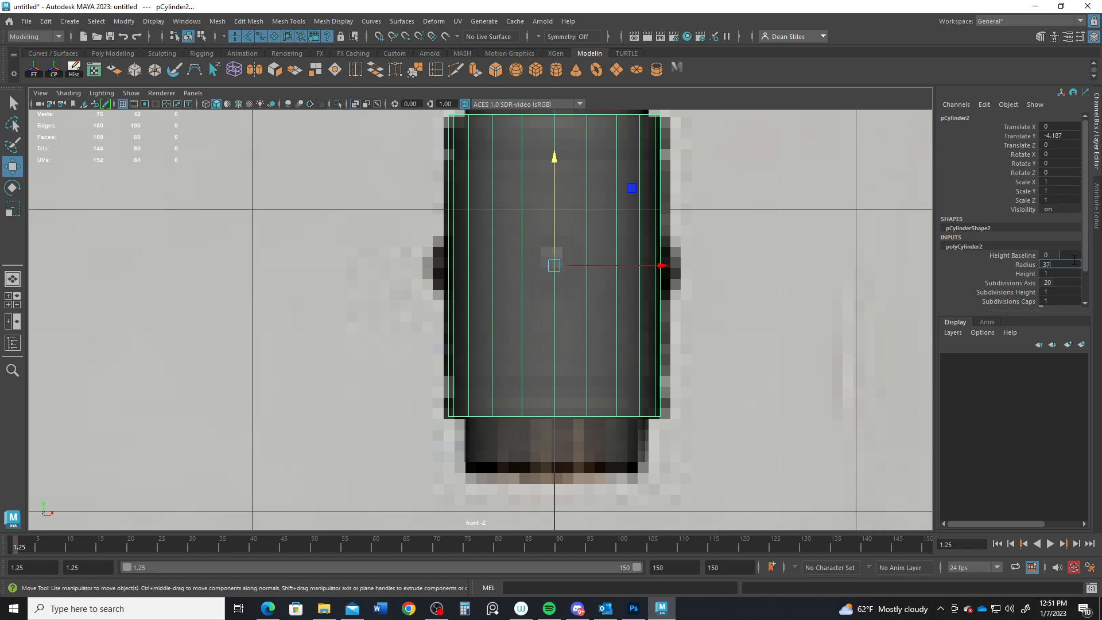
type("7")
key("Return")
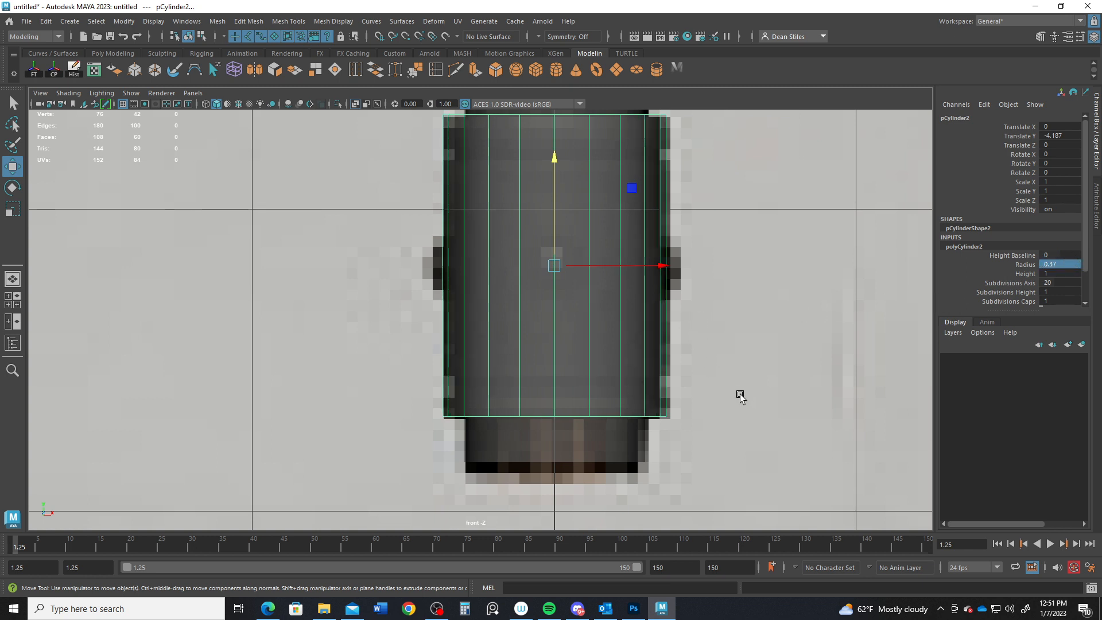
Step: Set the collar cylinder's Subdivisions Caps to 2 and Subdivisions Height to 5
mouse_move(741, 394)
right_mouse_down("alt")
mouse_move(706, 384)
mouse_move(758, 394)
right_mouse_up("alt")
middle_click_drag(705, 254, 700, 325, "alt")
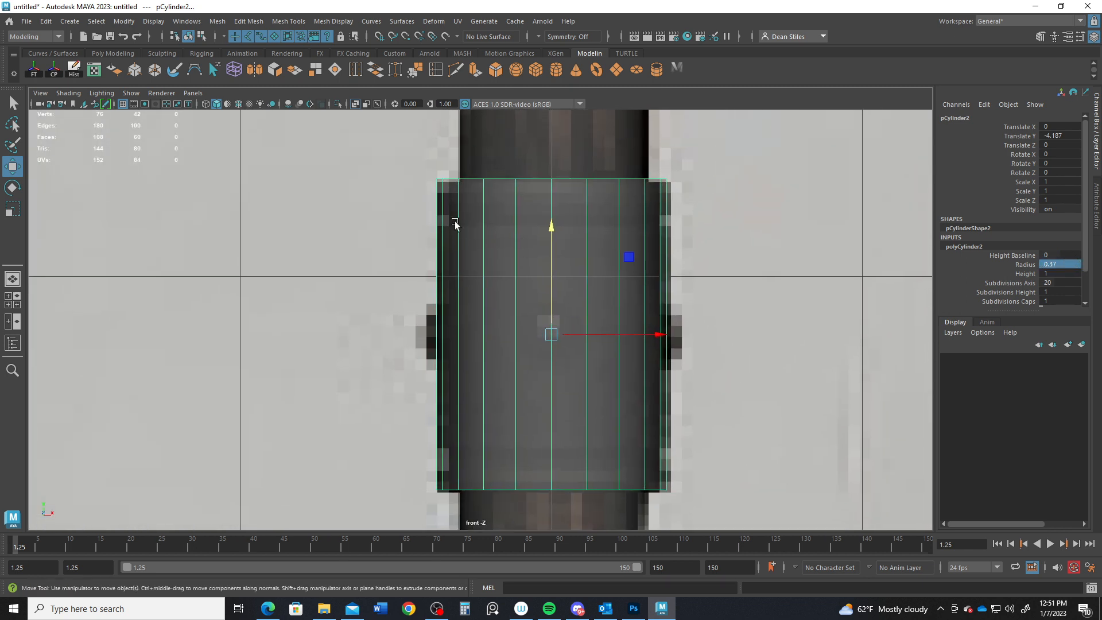
left_click(1058, 300)
key("Return")
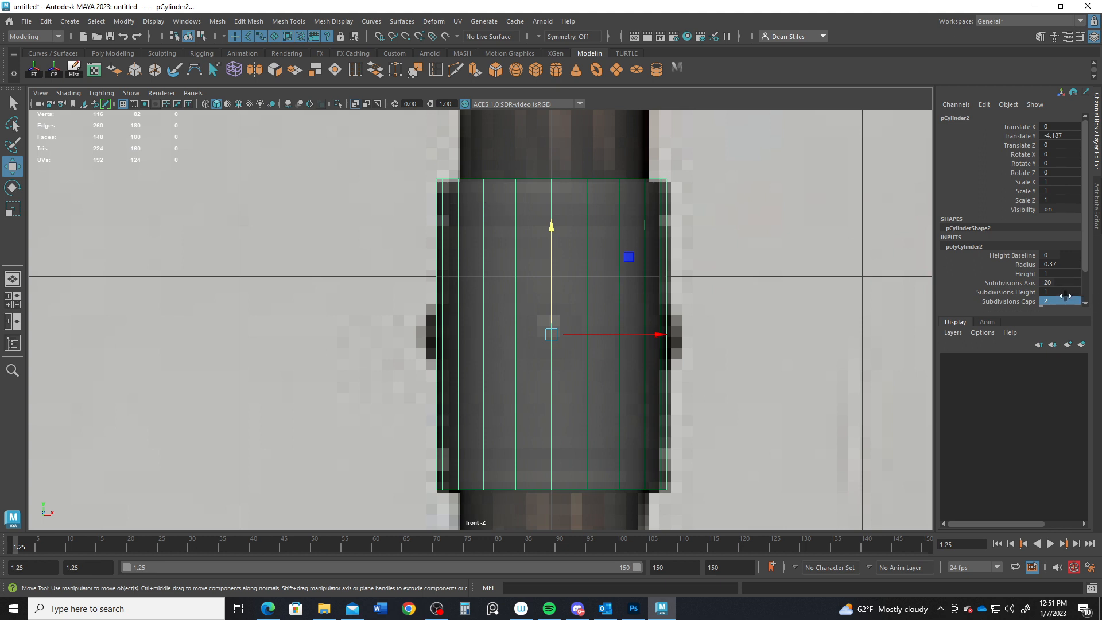
left_click(1066, 293)
type("5")
key("Return")
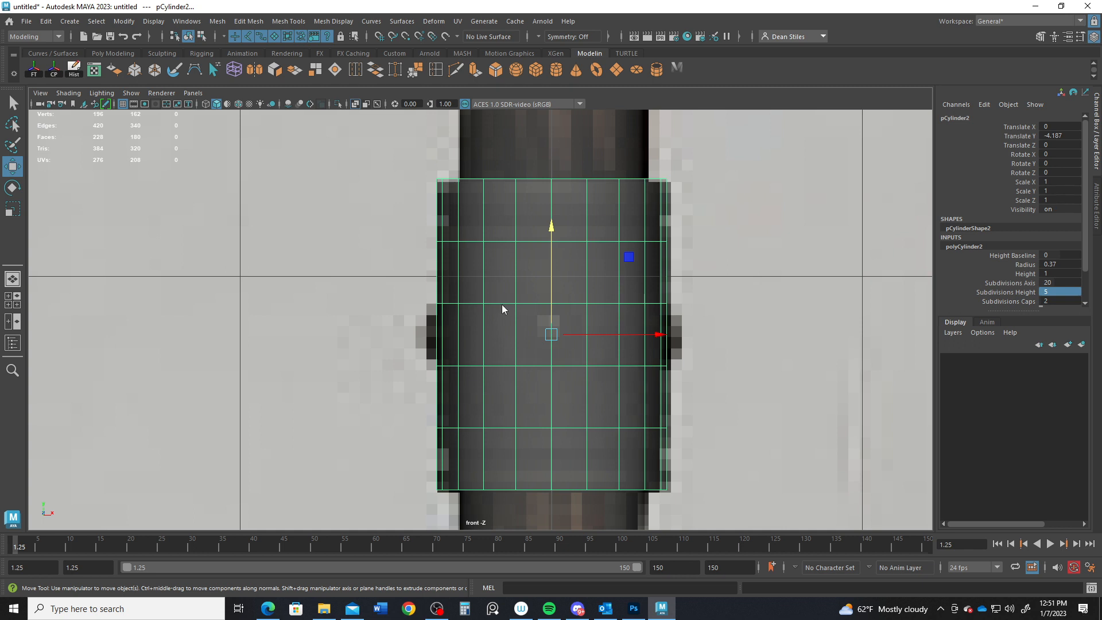
Step: Move the collar's two upper horizontal edge loops up near its upper rim, the higher one to about -3.793 in Y
right_click_drag(501, 309, 511, 240)
double_click(503, 241)
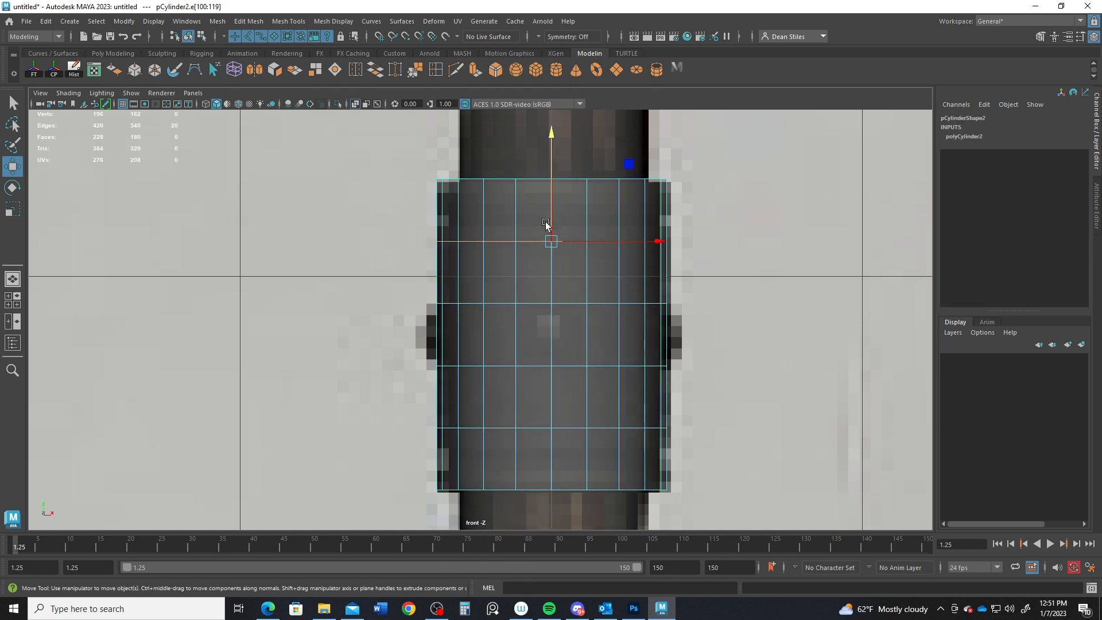
left_click_drag(551, 235, 549, 211)
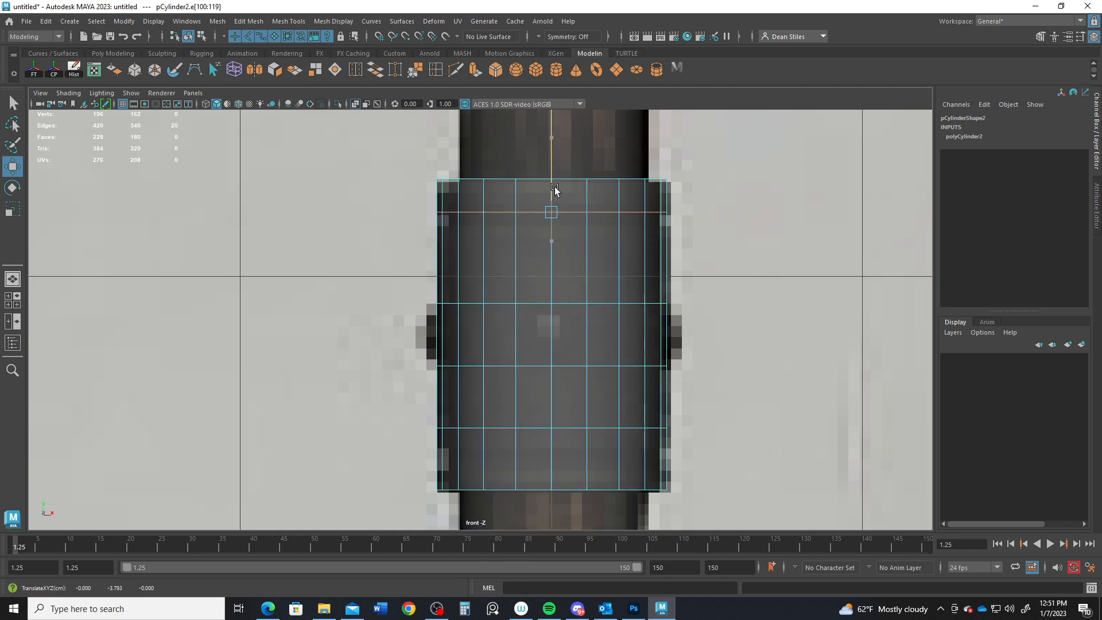
double_click(504, 304)
left_click_drag(550, 272, 553, 195)
Step: Move the collar's two lower horizontal edge loops down near its lower rim, to about -4.55 and -4.62 in Y
double_click(535, 428)
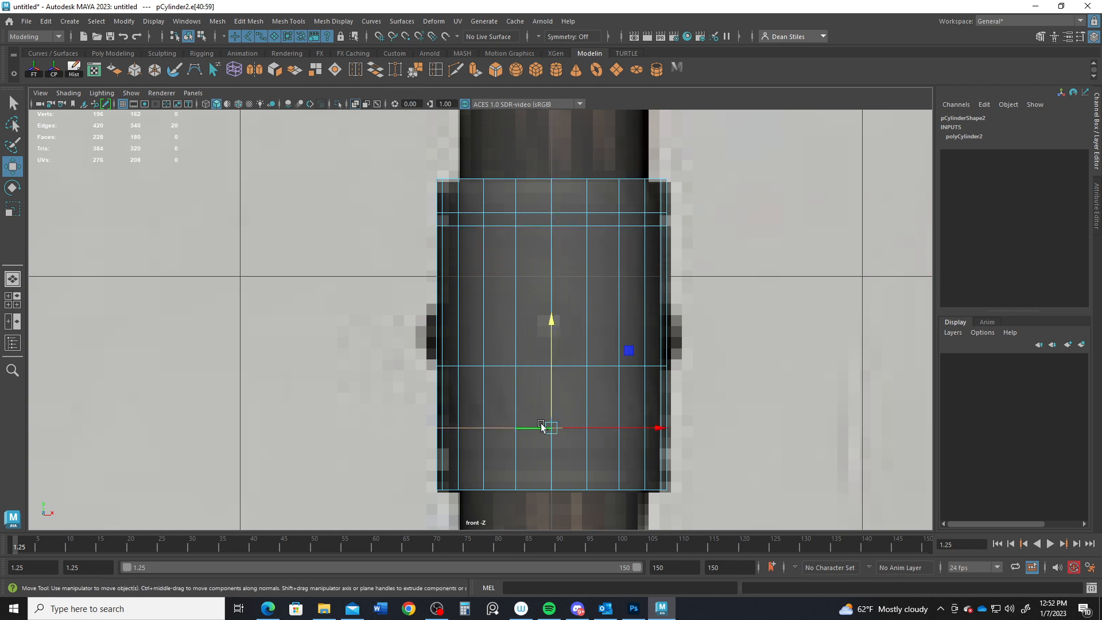
left_click_drag(551, 319, 555, 363)
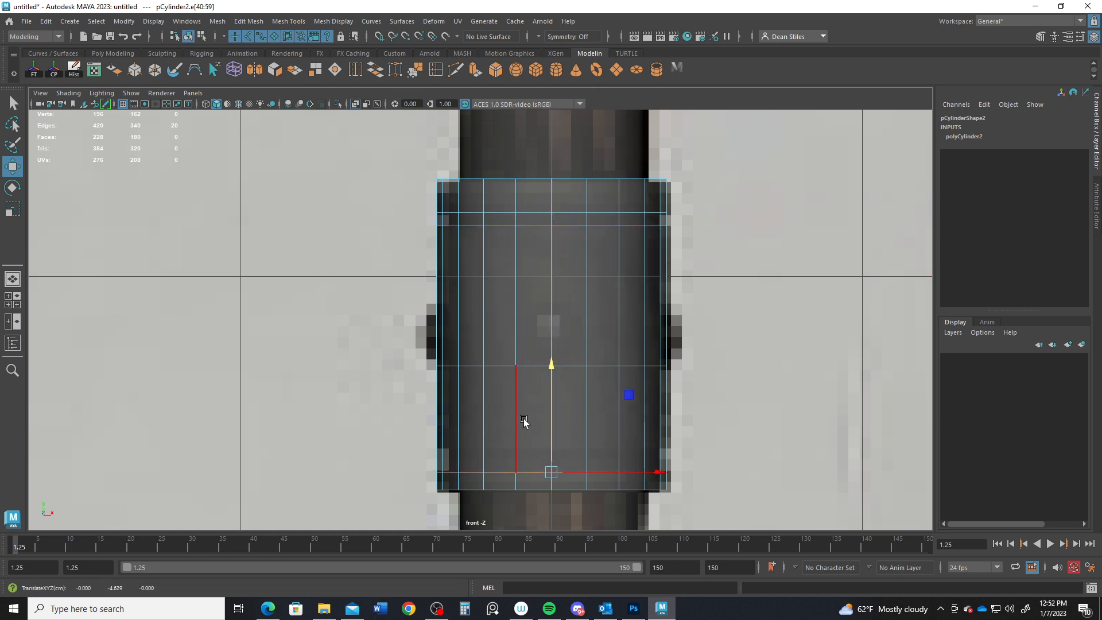
double_click(504, 365)
left_click_drag(554, 258, 551, 339)
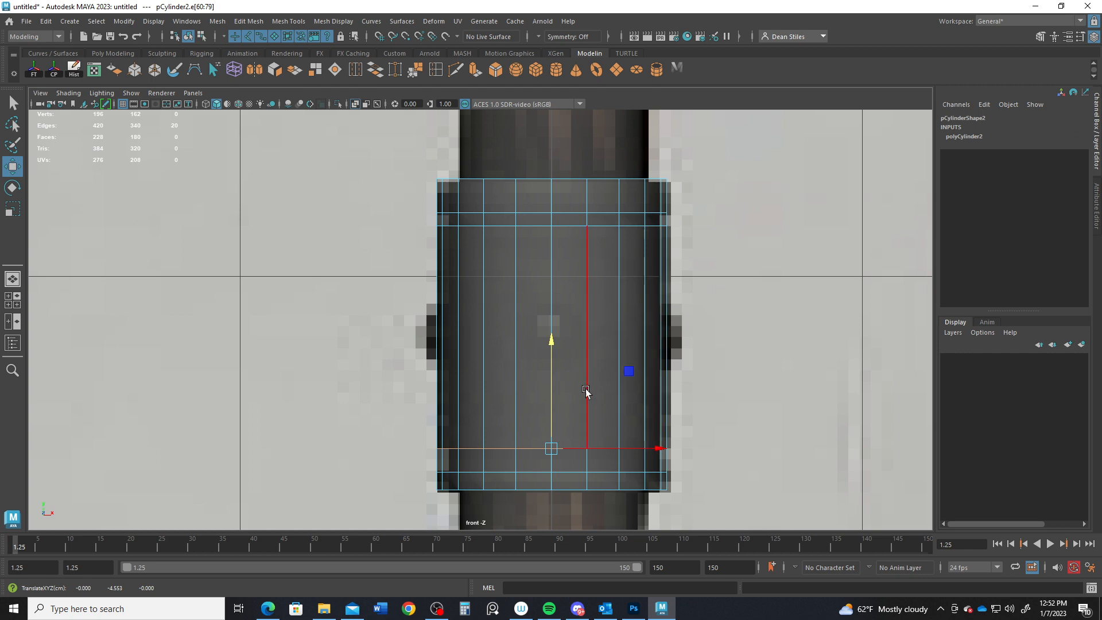
left_click_drag(550, 337, 552, 337)
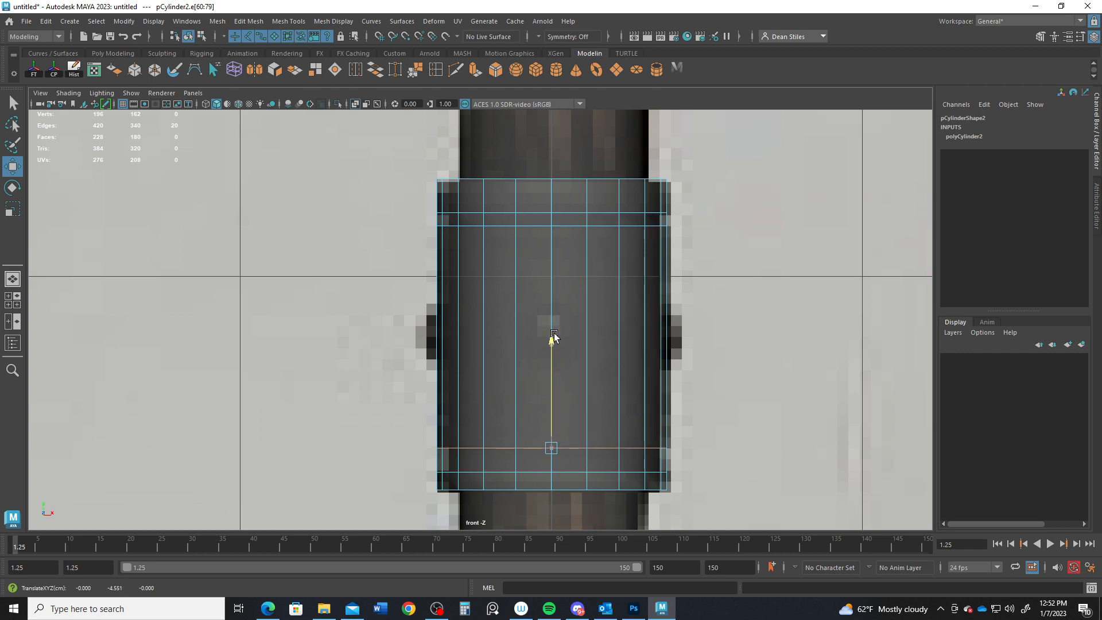
double_click(501, 472)
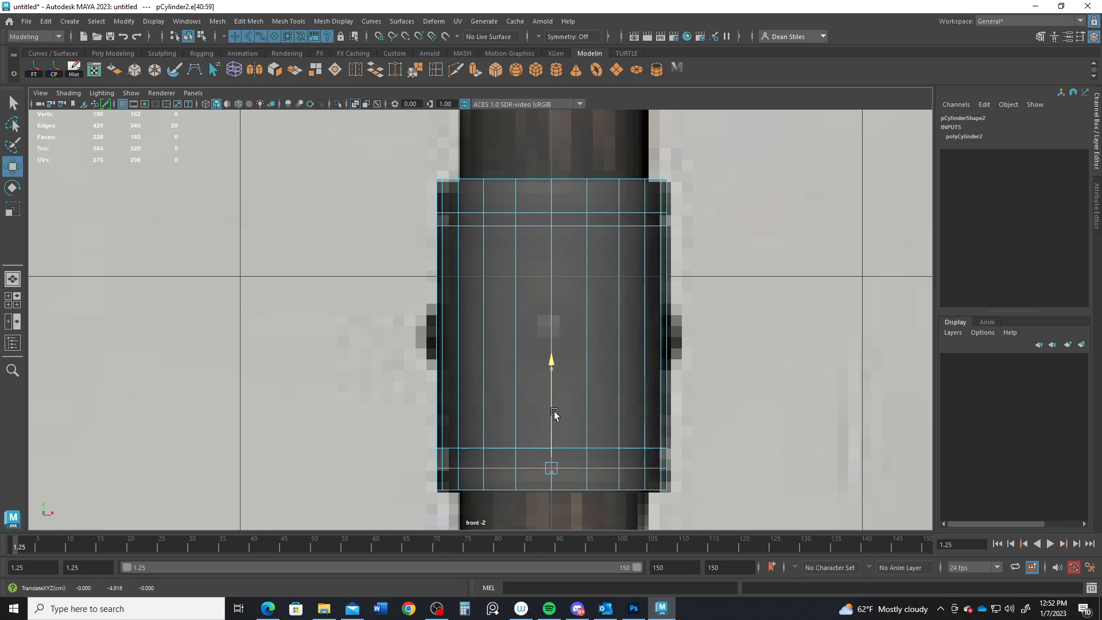
left_click_drag(554, 413, 555, 409)
left_click_drag(555, 407, 556, 408)
Step: Frame the collar cylinder in the perspective view, return to object selection, and isolate the collar
key("space")
key("space")
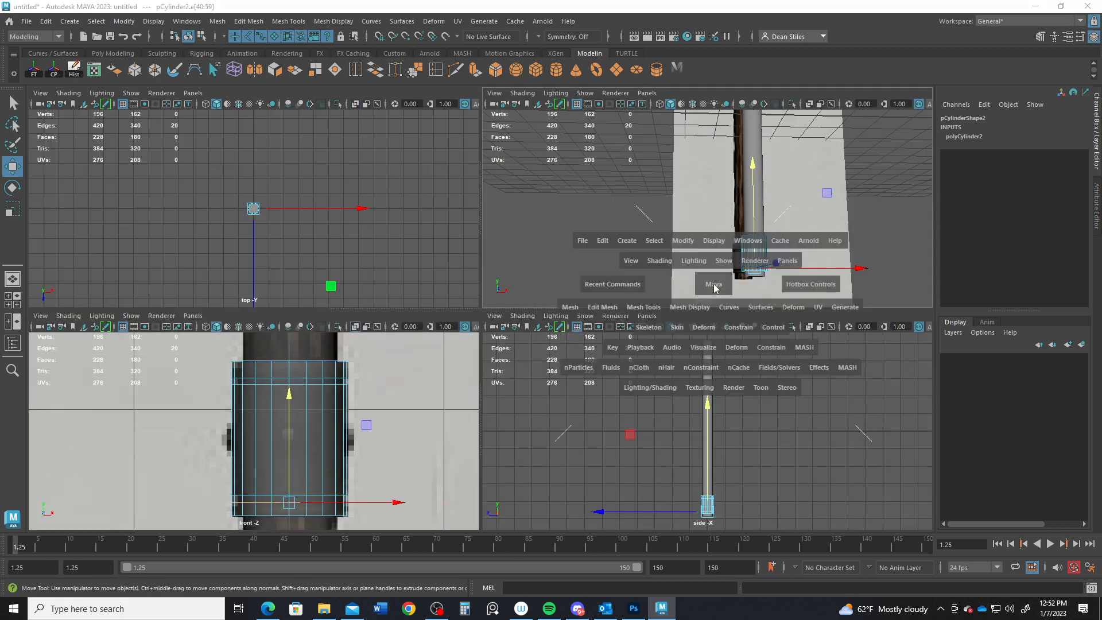
right_click_drag(580, 303, 637, 401, "alt")
middle_click_drag(638, 401, 593, 210, "alt")
right_click_drag(593, 211, 621, 327, "alt")
left_click_drag(620, 327, 639, 288, "alt")
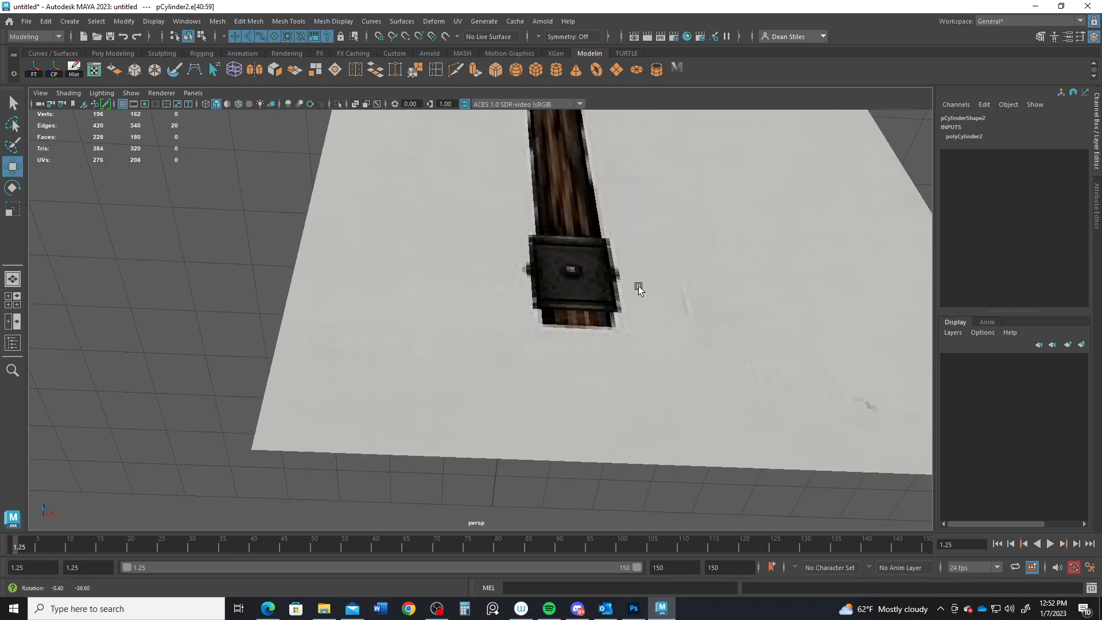
middle_click_drag(639, 229, 614, 405, "alt")
left_click_drag(605, 316, 612, 361, "alt")
middle_click_drag(612, 361, 565, 274, "alt")
right_click_drag(565, 273, 718, 362, "alt")
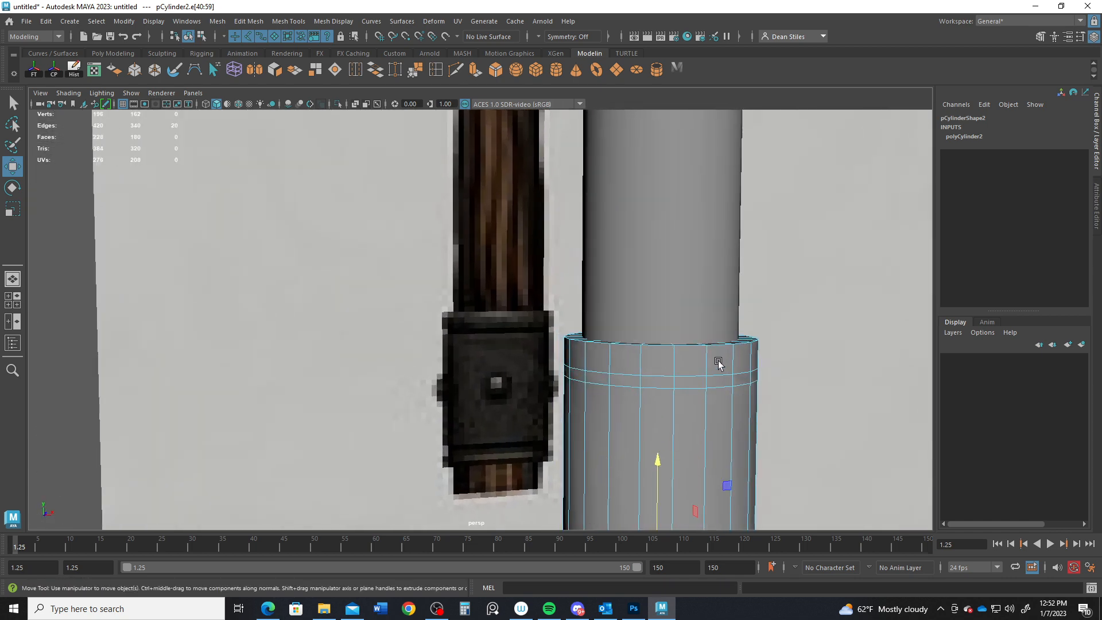
right_click_drag(634, 275, 688, 266)
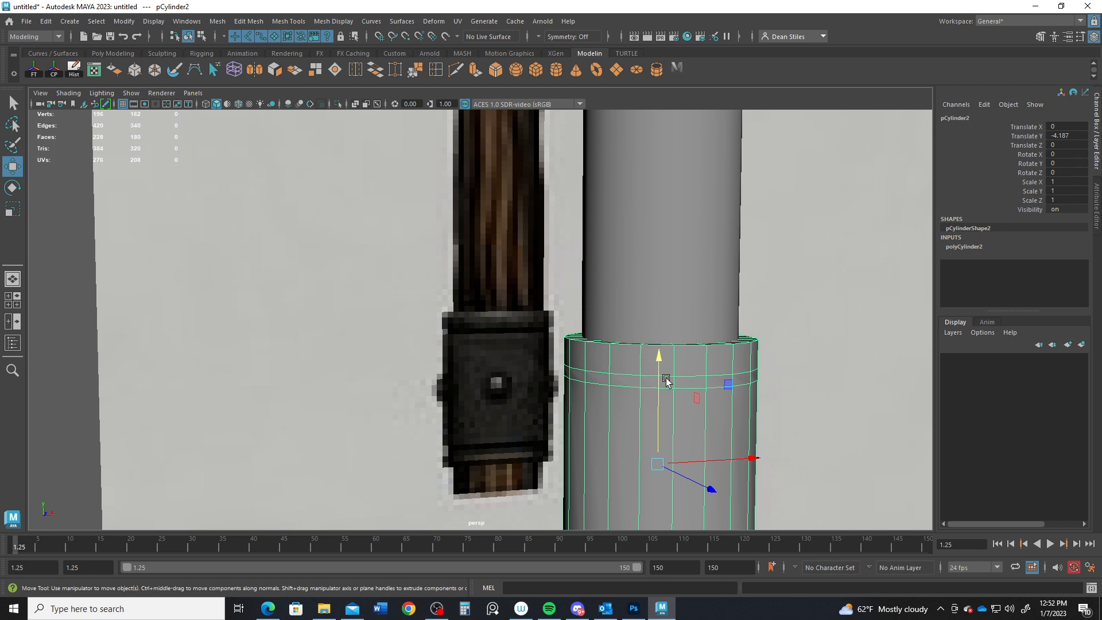
key("ctrl+1")
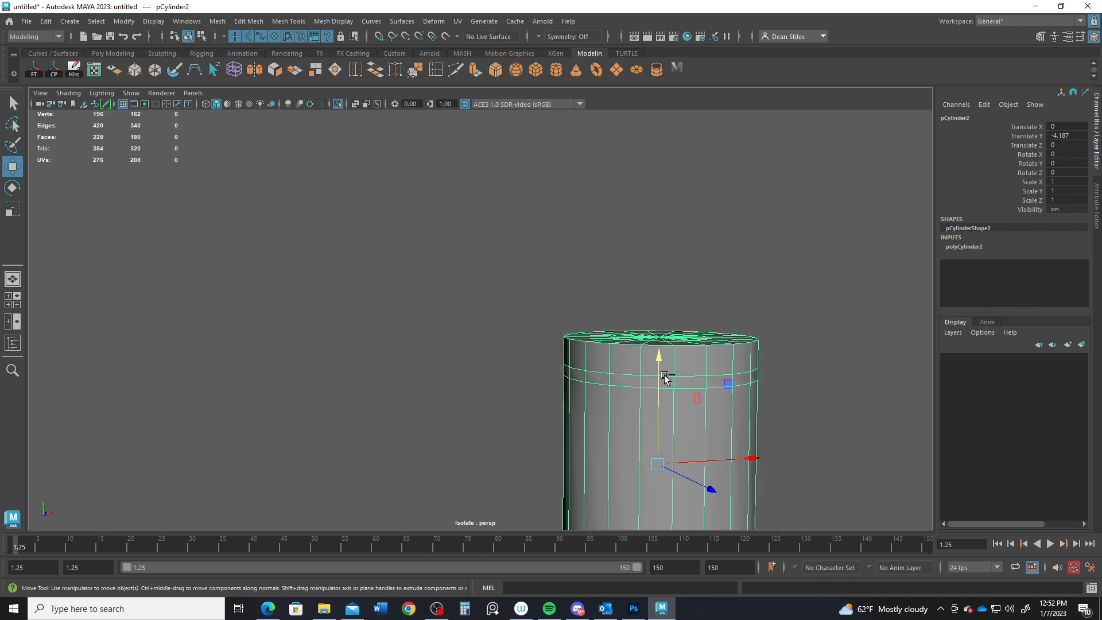
Step: Scale the inner edge loop on the collar's upper cap outward in X and Z until it sits just inside the rim
left_click_drag(666, 348, 620, 413, "alt")
middle_click_drag(488, 436, 607, 305, "alt")
left_click_drag(607, 304, 548, 295, "alt")
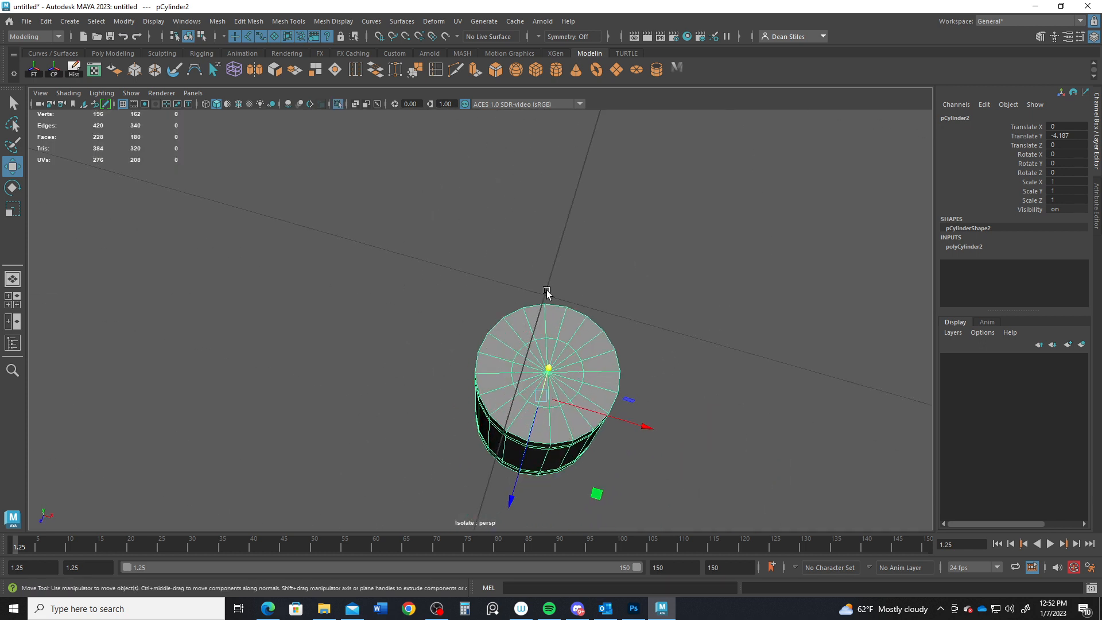
right_click_drag(549, 295, 672, 366, "alt")
left_click_drag(672, 365, 560, 305, "alt")
right_click_drag(534, 270, 536, 234)
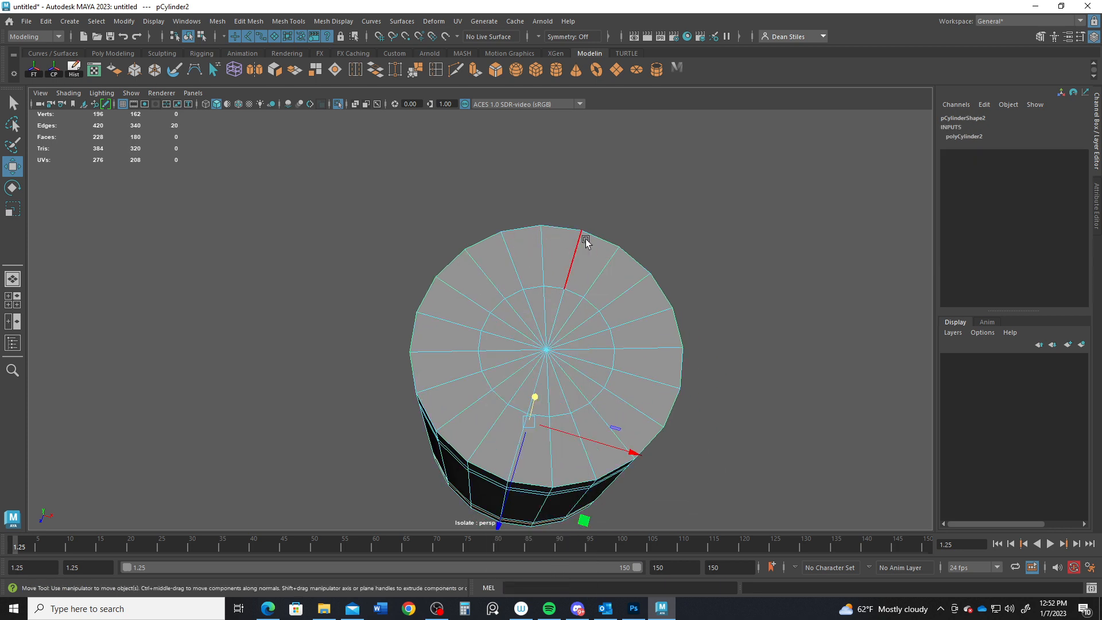
double_click(532, 288)
key("r")
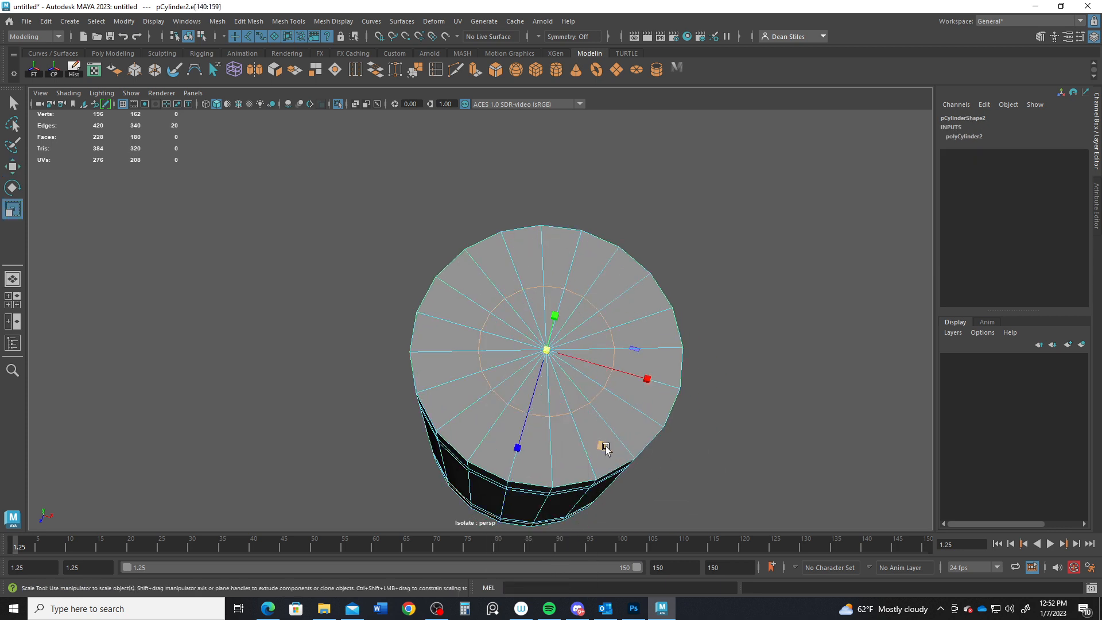
left_click_drag(605, 448, 676, 316, "alt")
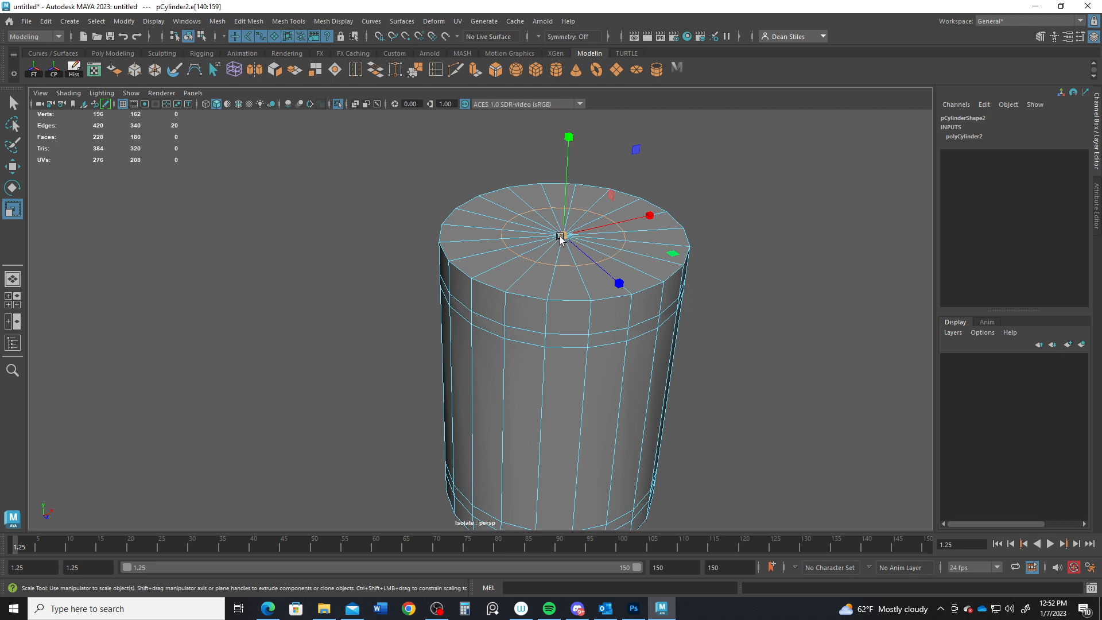
left_click_drag(673, 253, 707, 269)
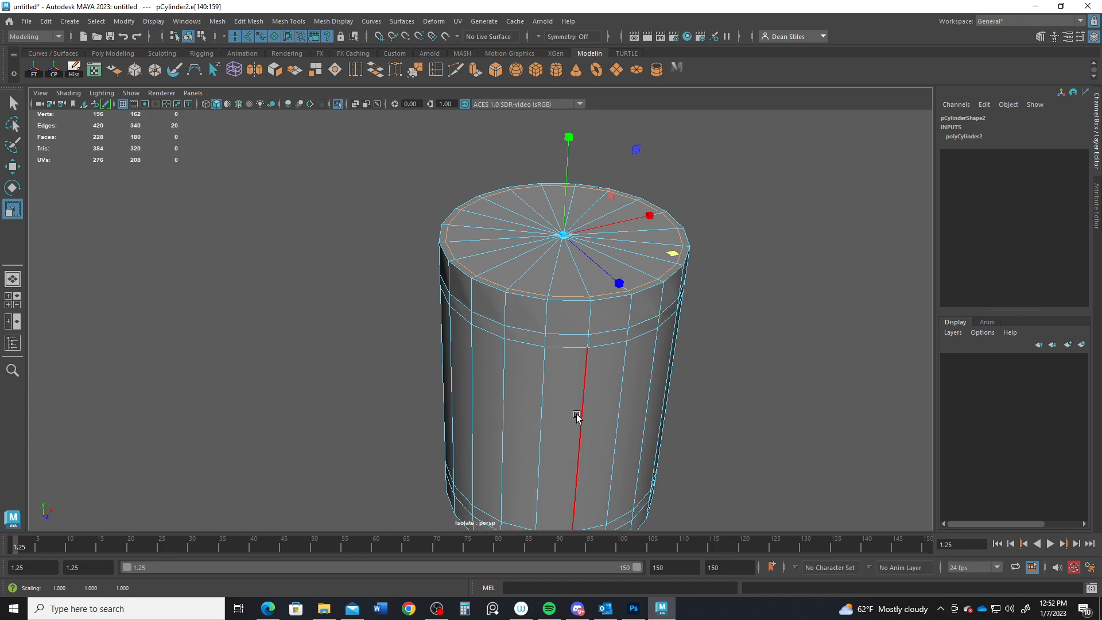
Step: Scale the inner edge loop on the collar's lower cap outward in X and Z toward the rim
left_click_drag(577, 419, 510, 263, "alt")
double_click(498, 238)
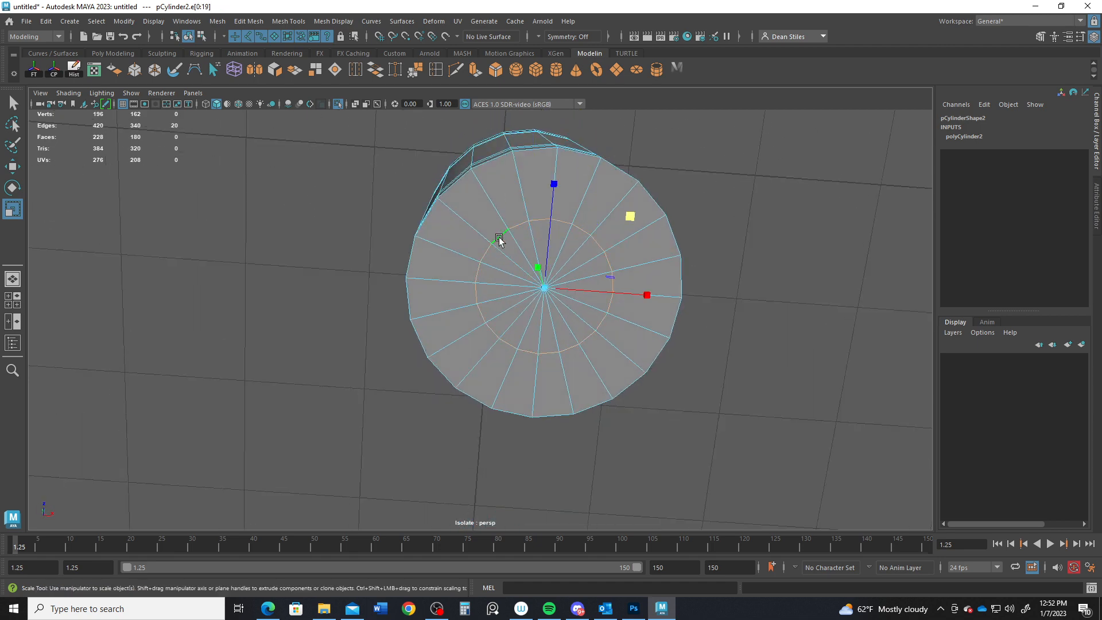
left_click_drag(627, 218, 580, 304)
Step: Check the collar's rounded edges in smooth mesh preview, and return to the unsmoothed display
right_click_drag(577, 270, 688, 212)
key("3")
left_click_drag(634, 204, 696, 260, "alt")
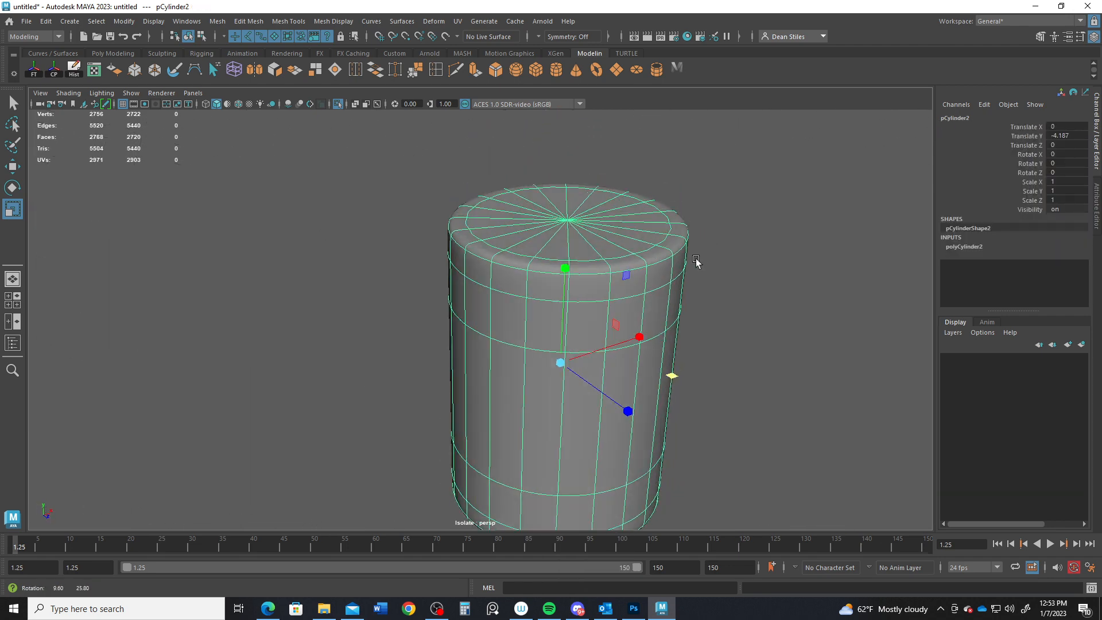
left_click_drag(508, 287, 545, 265, "alt")
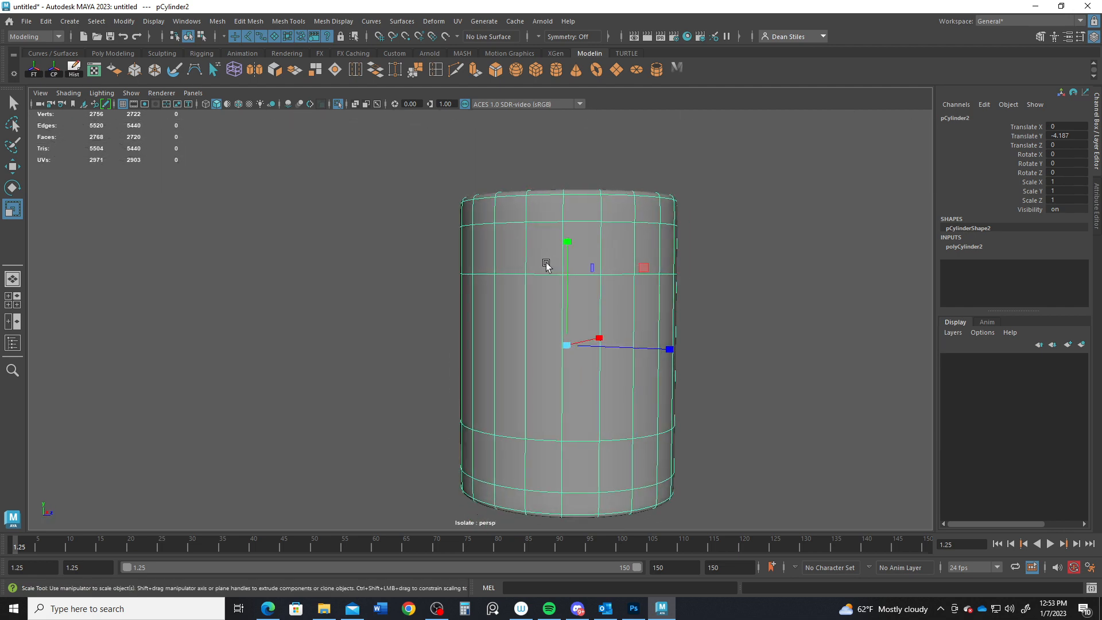
key("1")
Step: Select the two narrow face rings around the collar, near its upper and lower ends
right_click_drag(515, 264, 544, 266, "alt")
middle_click_drag(544, 266, 523, 322, "alt")
right_click_drag(523, 321, 610, 339, "alt")
right_click(549, 271)
left_click(546, 298)
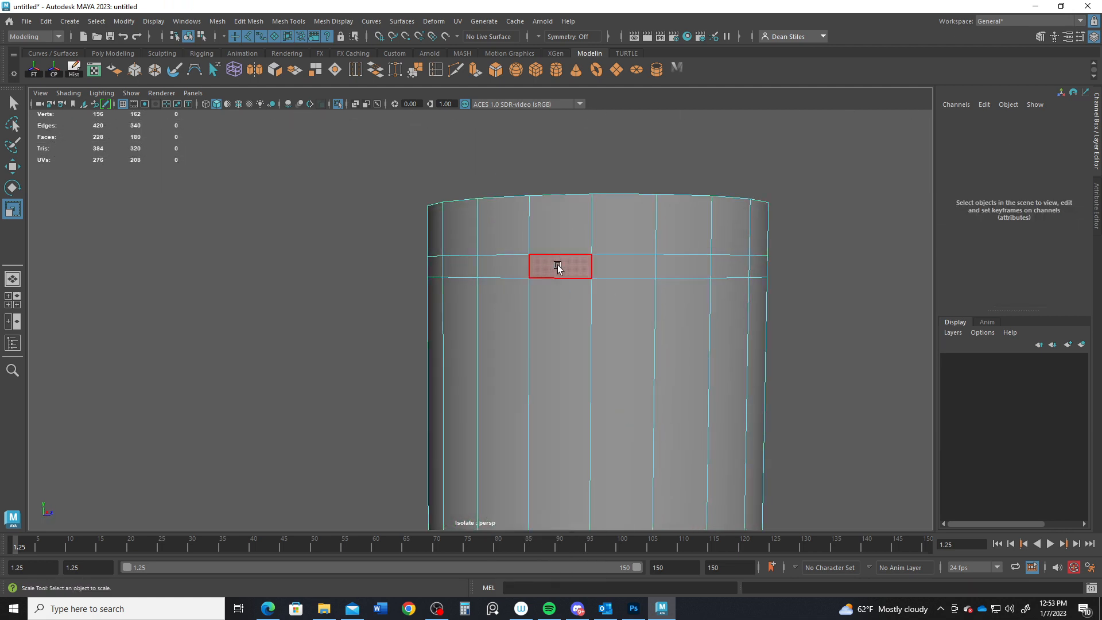
left_click(556, 266)
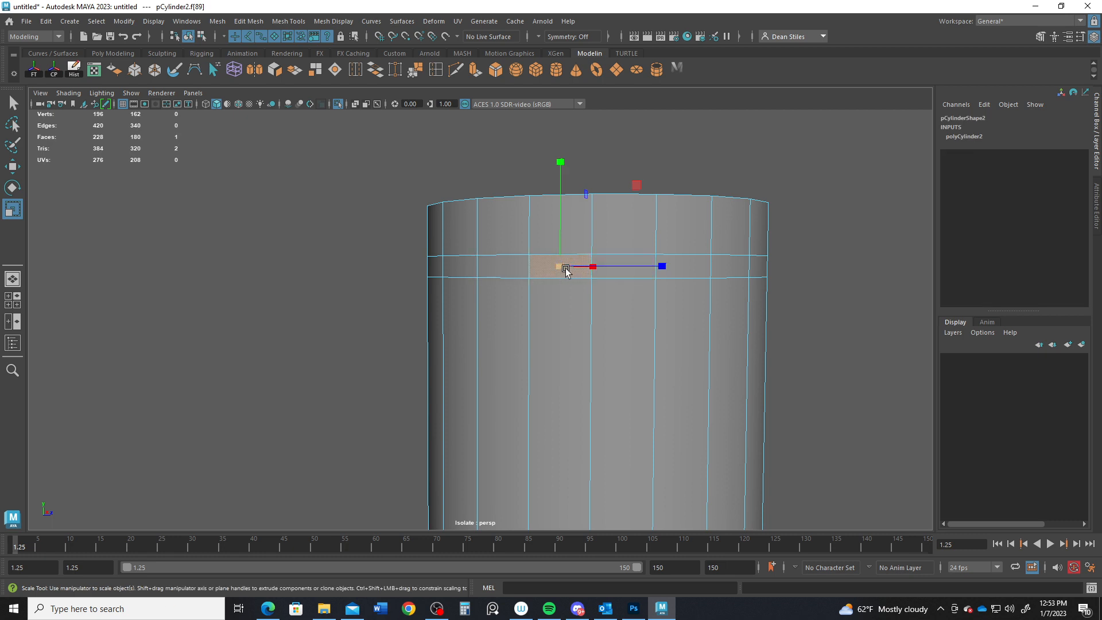
double_click(505, 270)
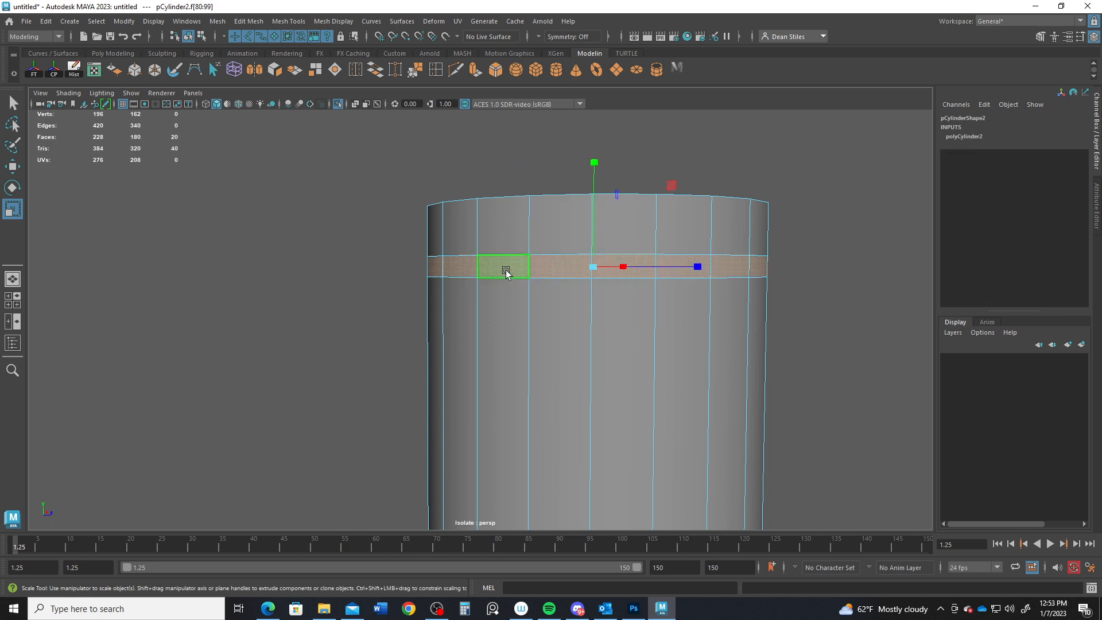
middle_click_drag(594, 342, 600, 242, "alt")
middle_click_drag(555, 365, 566, 279, "alt")
middle_click_drag(565, 381, 553, 278, "alt")
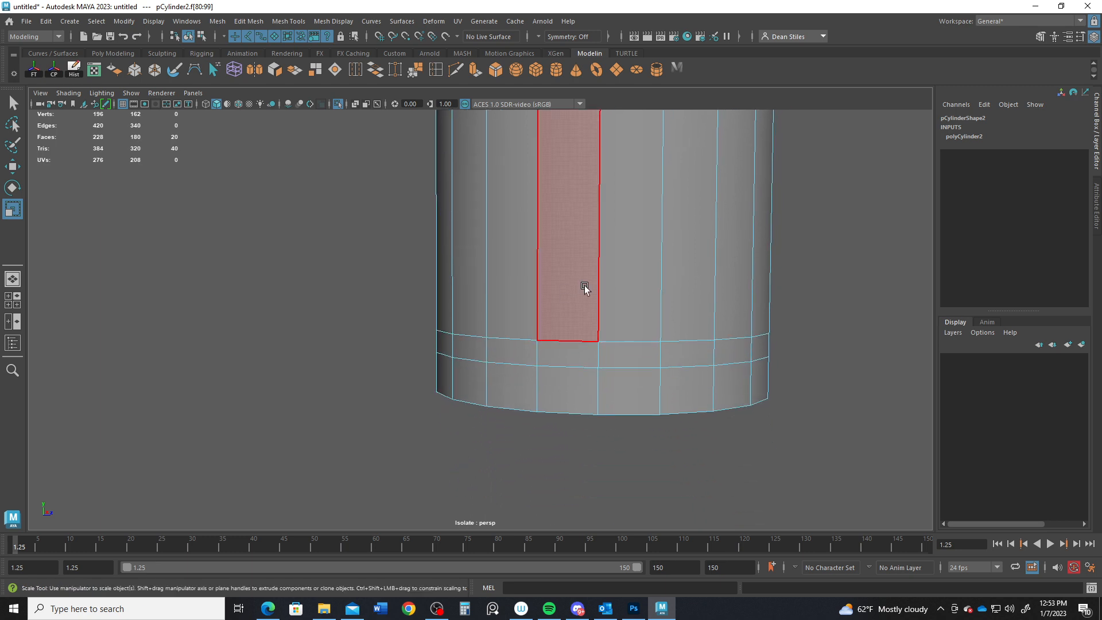
left_click(565, 355, "shift")
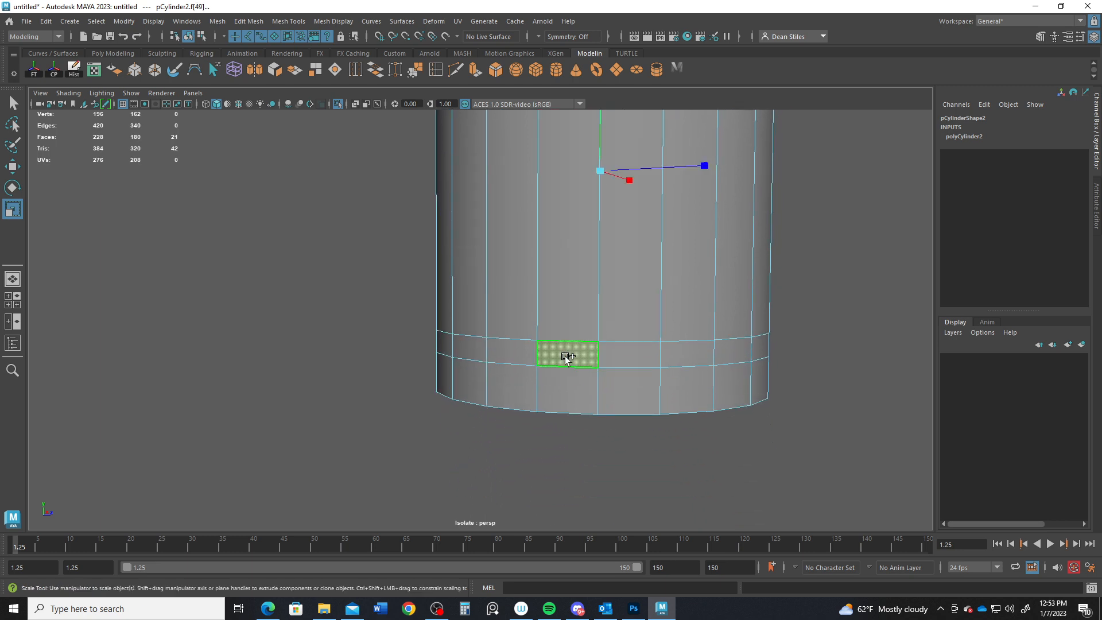
double_click(632, 356, "shift")
left_click_drag(632, 357, 606, 343, "alt")
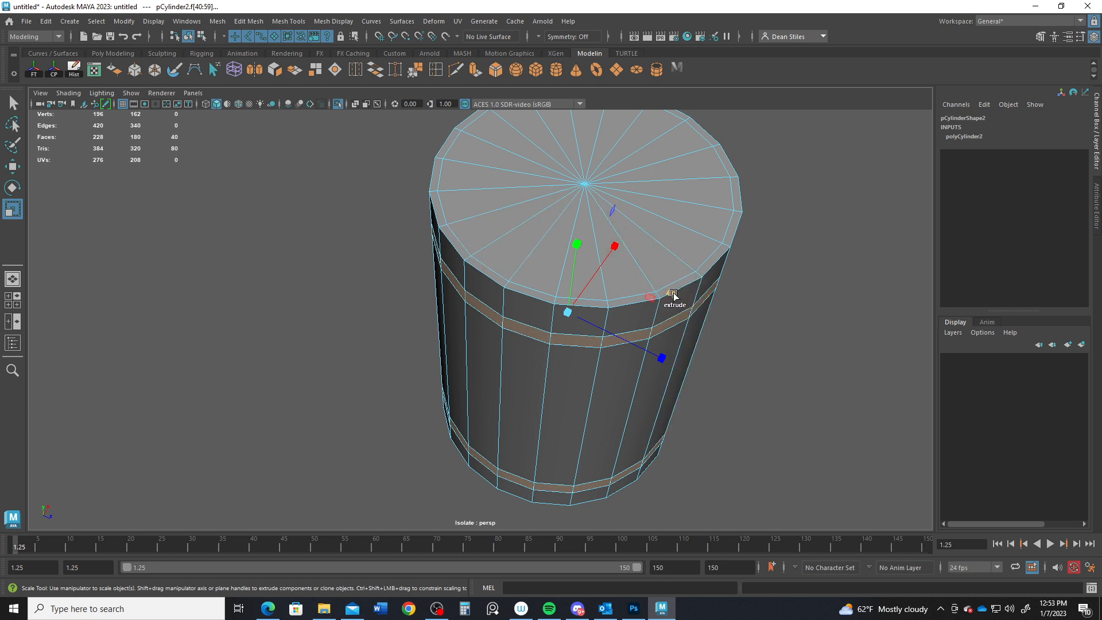
Step: Try to extrude both selected face rings together by scaling them in X and Z
left_click_drag(671, 298, 671, 320, "shift")
key("ctrl+z")
key("ctrl+z")
Step: Select only the upper face ring and try to extrude it inward by scaling in X and Z
left_click_drag(591, 364, 569, 319, "alt")
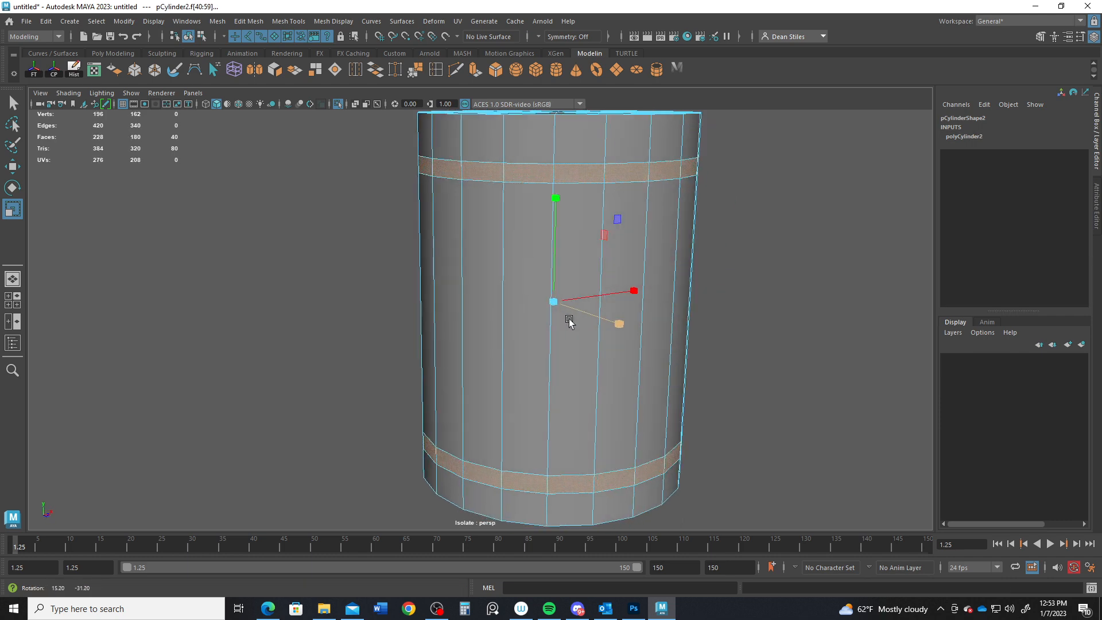
left_click(507, 168)
double_click(484, 171, "shift")
left_click_drag(606, 202, 619, 283, "alt")
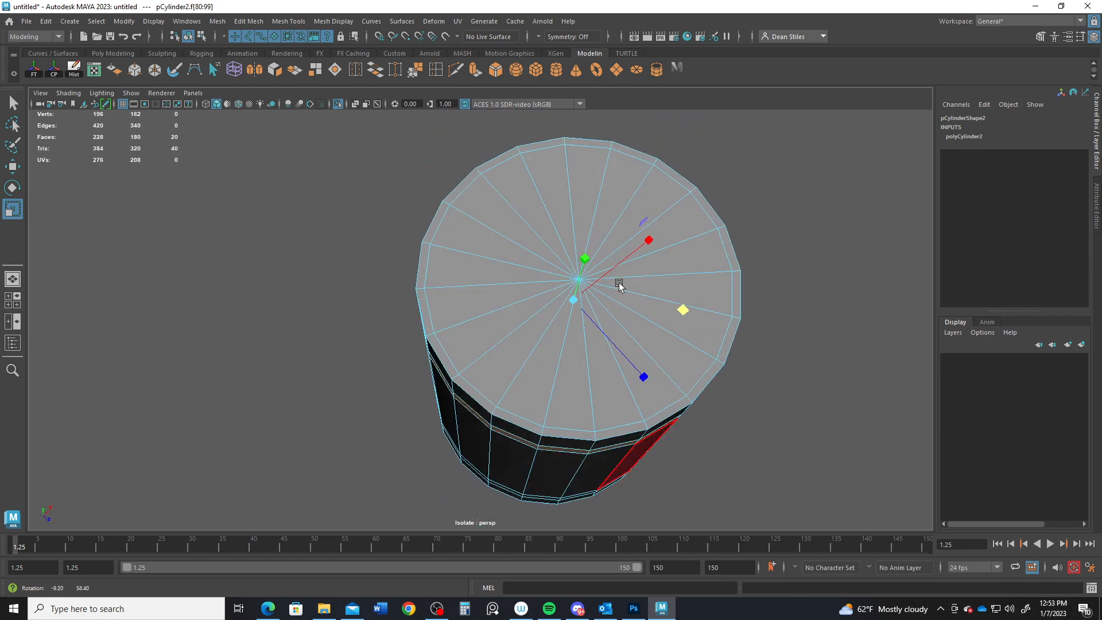
left_click_drag(681, 335, 691, 313, "alt")
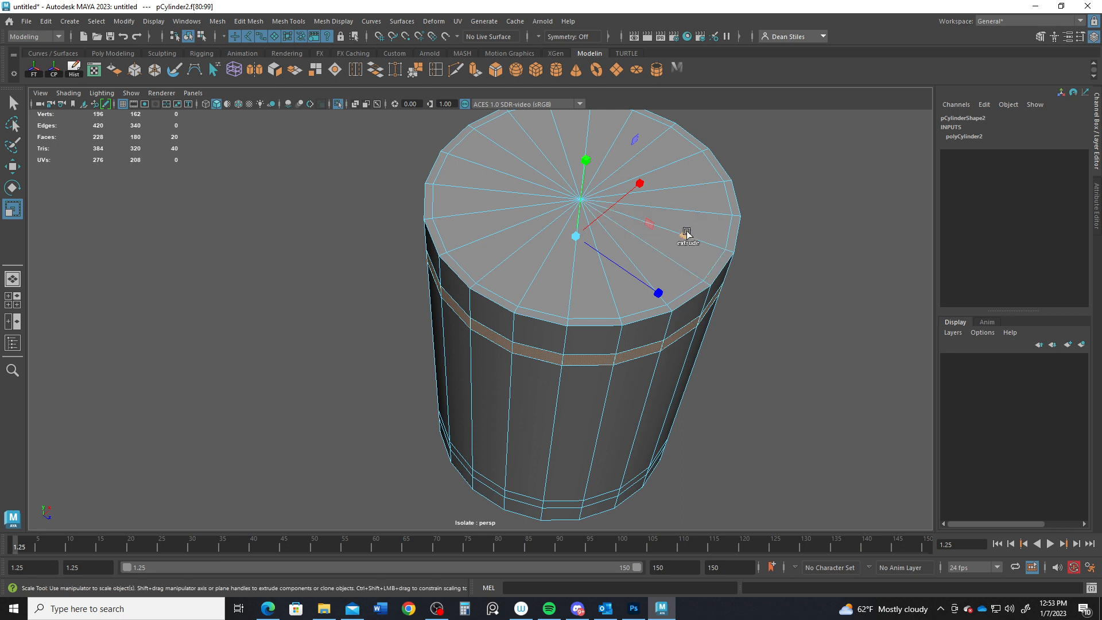
mouse_move(687, 232)
left_mouse_down("shift")
mouse_move(597, 324)
mouse_move(595, 302)
mouse_move(681, 280)
mouse_move(688, 238)
left_mouse_up("shift")
key("ctrl+z")
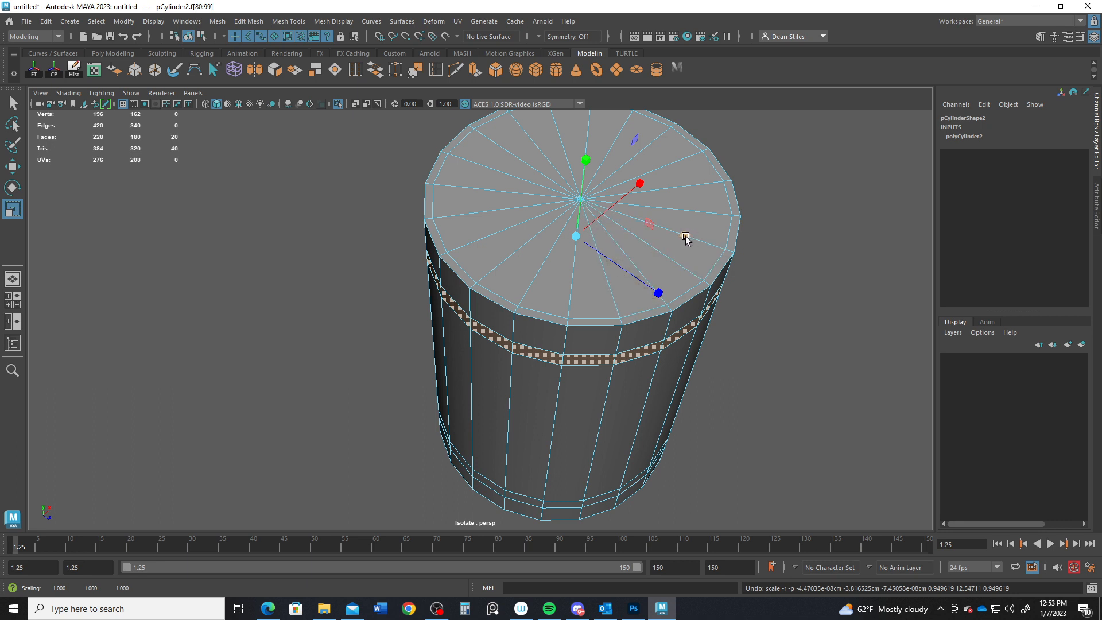
left_click_drag(685, 237, 683, 238, "shift")
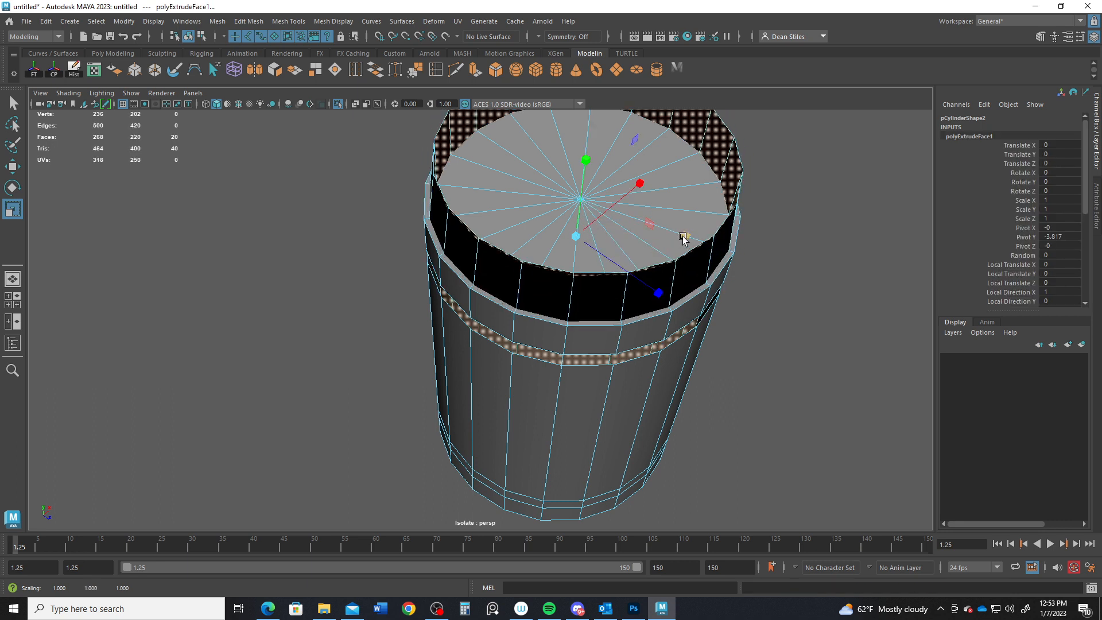
key("ctrl+z")
Step: Select only the lower face ring and try to extrude it inward by scaling in X and Z
left_click_drag(581, 336, 677, 336, "alt")
double_click(605, 383)
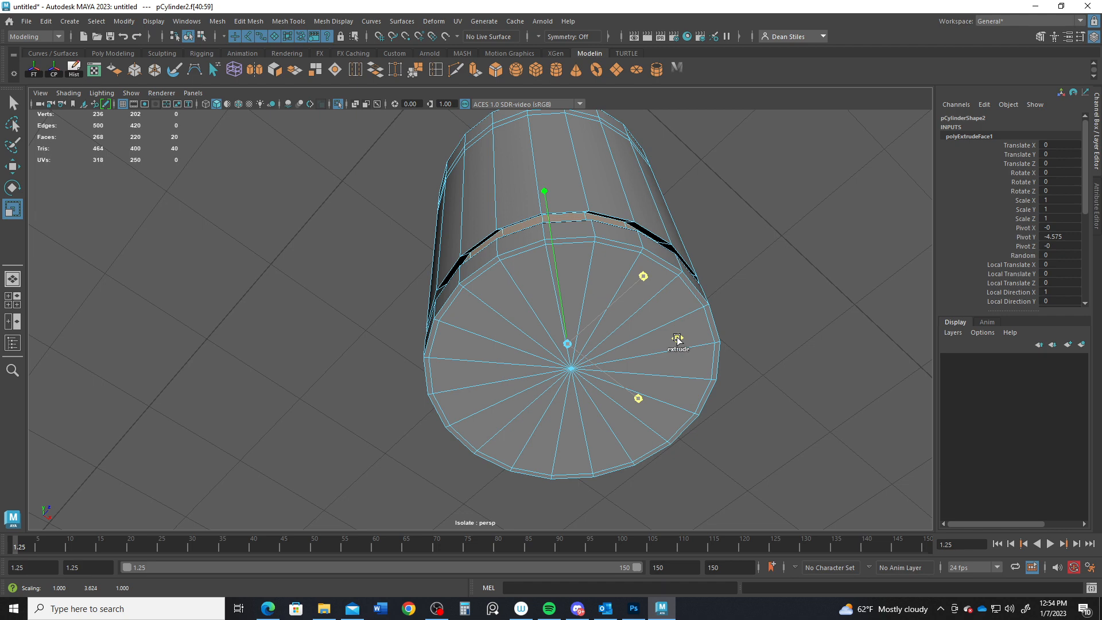
key("ctrl+z")
key("ctrl+z")
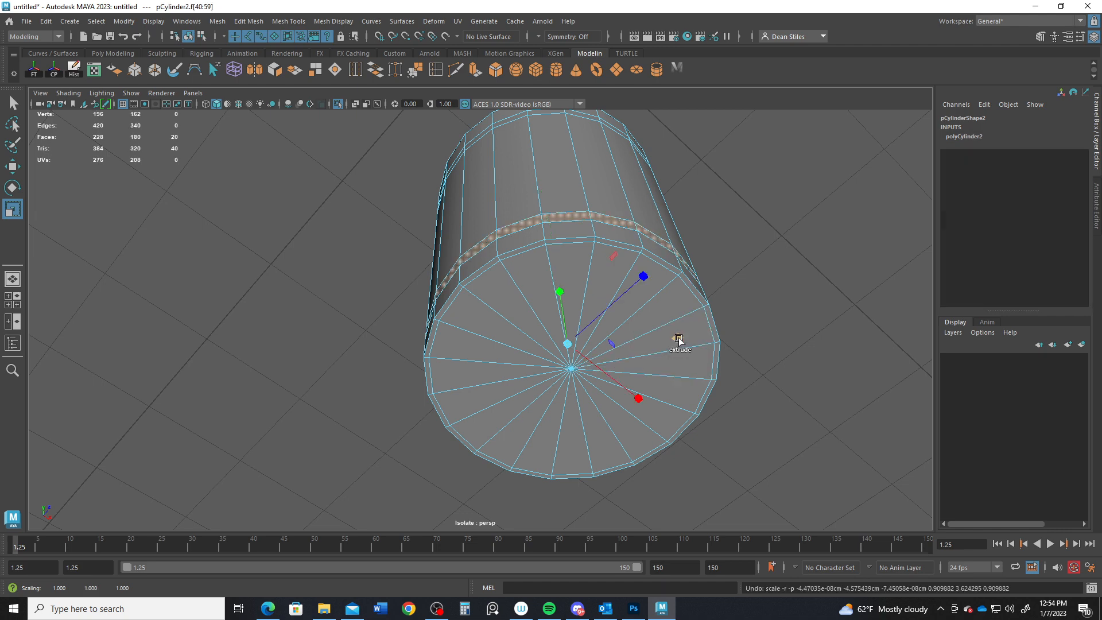
left_click_drag(679, 338, 676, 339, "shift")
left_click_drag(669, 343, 701, 418, "alt")
key("ctrl+z")
middle_click_drag(585, 371, 584, 298, "alt")
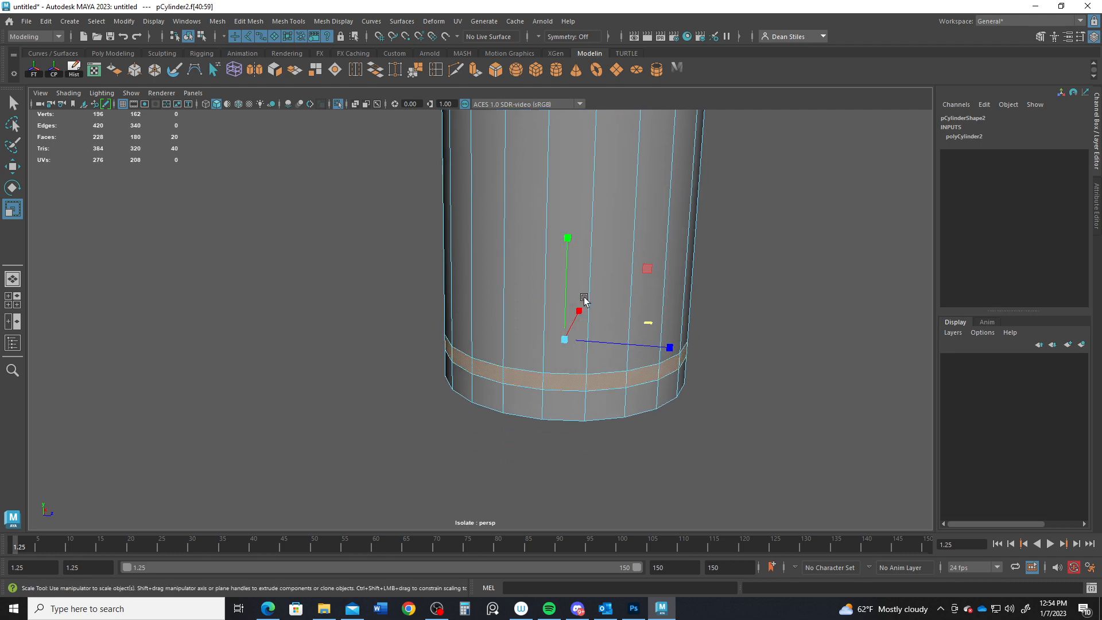
Step: Delete the narrow face rings near the collar's lower and upper ends
left_click_drag(583, 297, 629, 303, "alt")
right_click_drag(515, 348, 545, 254)
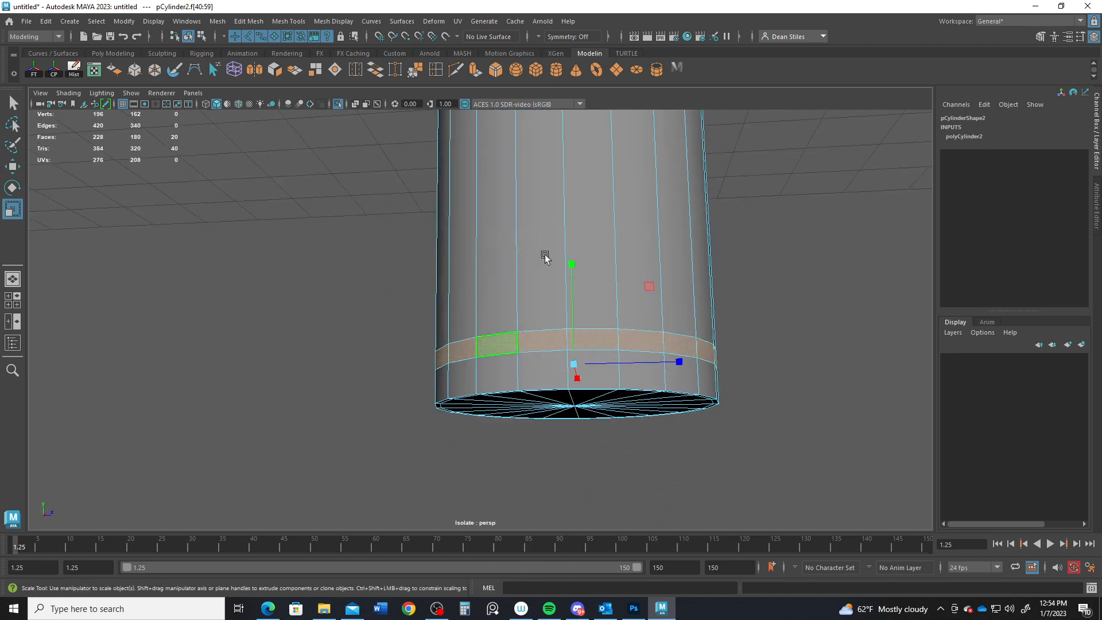
double_click(559, 348)
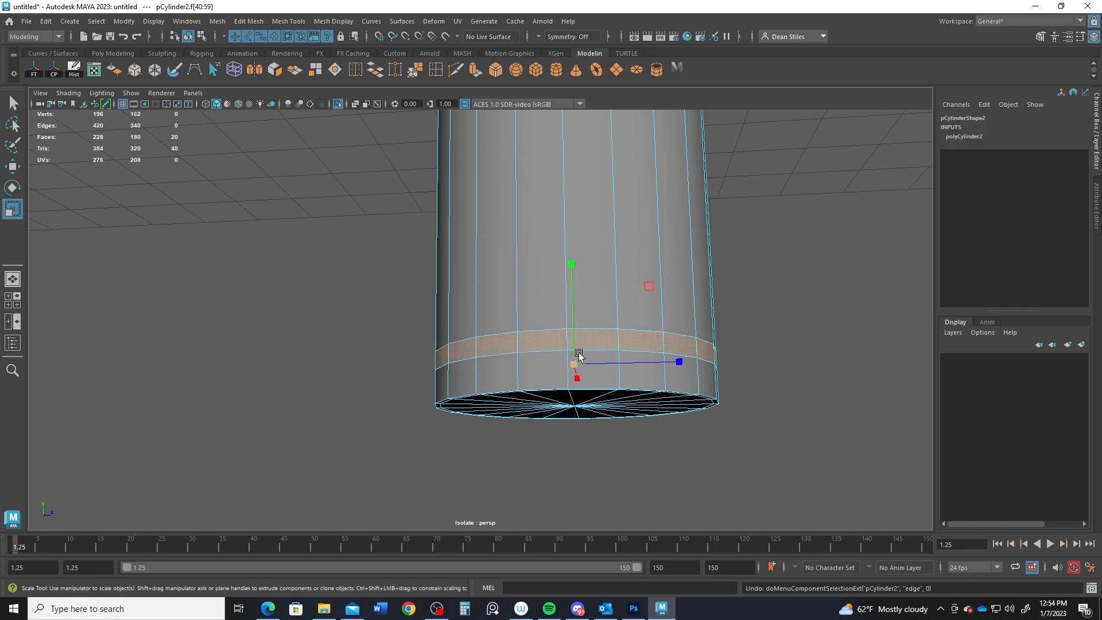
key("Delete")
left_click_drag(557, 332, 539, 418, "alt")
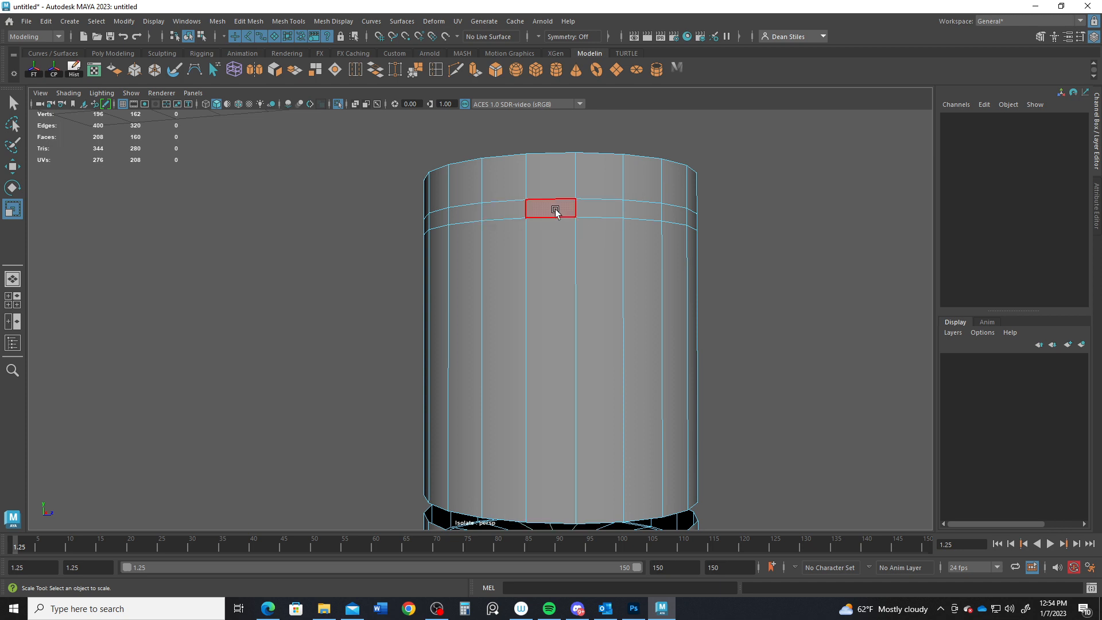
double_click(506, 210)
key("Delete")
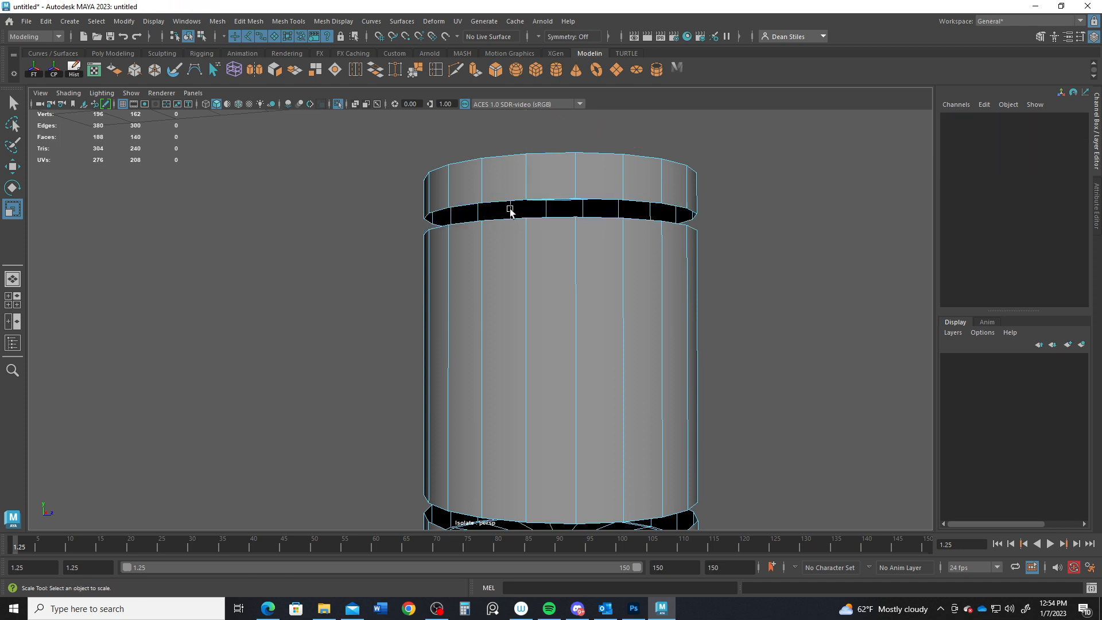
Step: Extrude the upper border edge of the collar's separated lower end piece and scale it inward in X and Z
middle_click_drag(504, 421, 524, 293, "alt")
right_click_drag(563, 267, 566, 203)
double_click(579, 412)
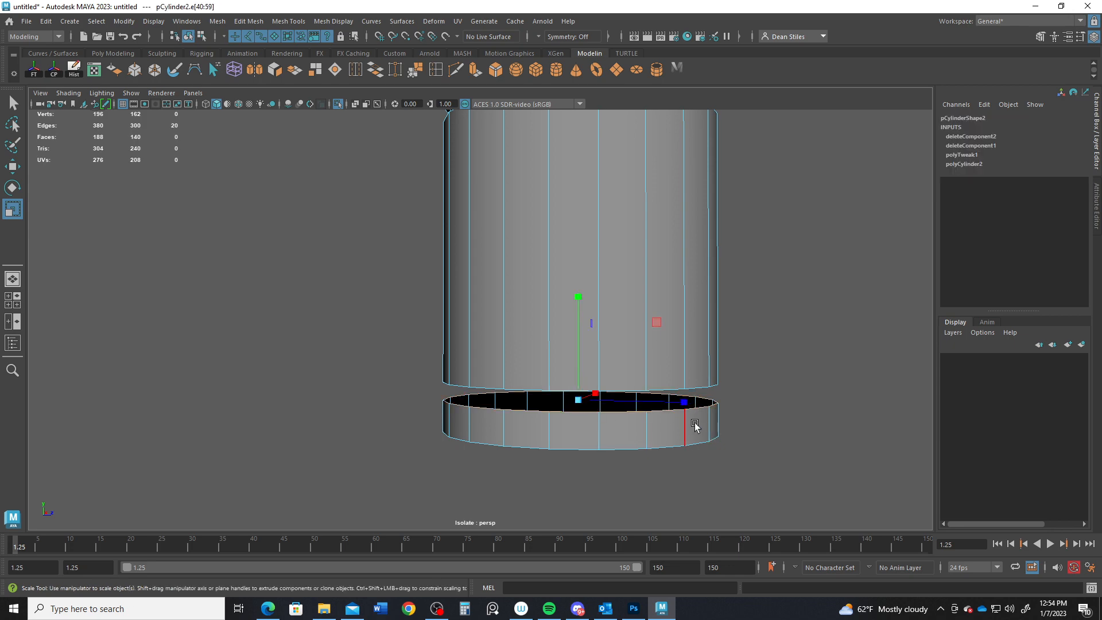
left_click_drag(694, 425, 692, 441, "alt")
left_click(659, 343, "shift")
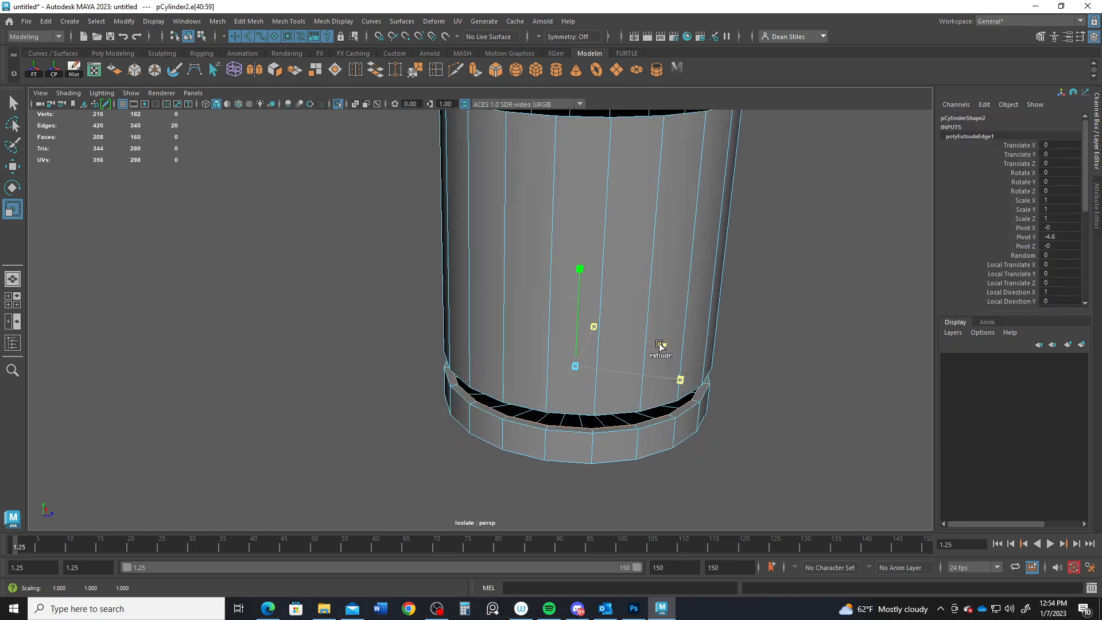
Step: Extrude the lower border edge of the collar's middle section inward in X and Z, using X-ray shading to see inside
left_click_drag(596, 389, 662, 367, "alt")
double_click(503, 367)
left_click_drag(691, 277, 676, 290, "alt")
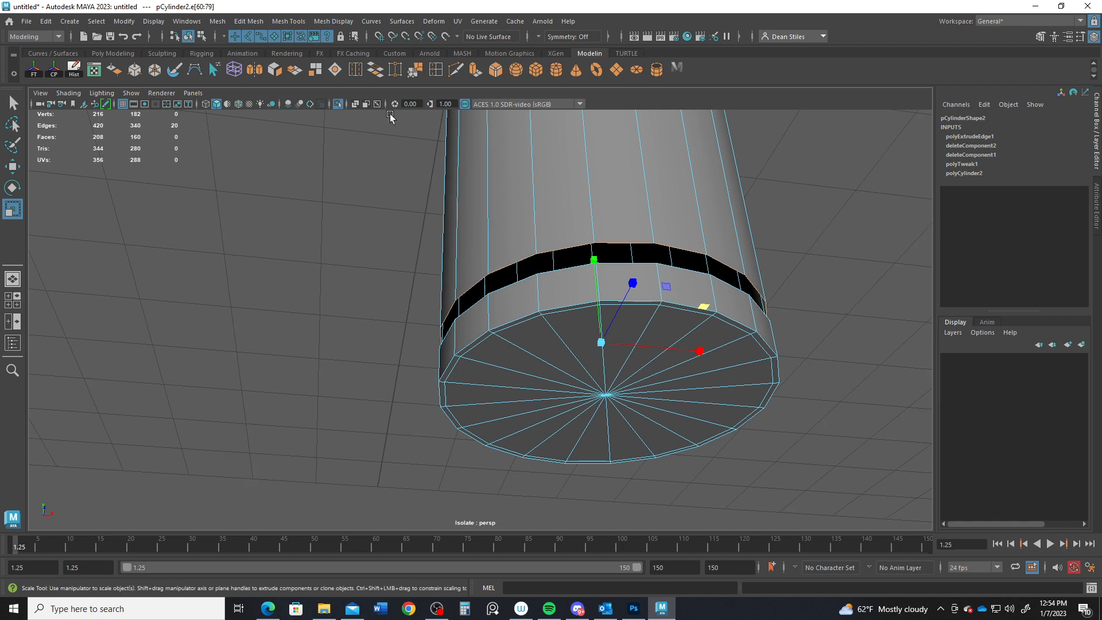
left_click(359, 106)
mouse_move(565, 321)
left_mouse_down("alt")
mouse_move(536, 290)
mouse_move(560, 272)
left_mouse_up("alt")
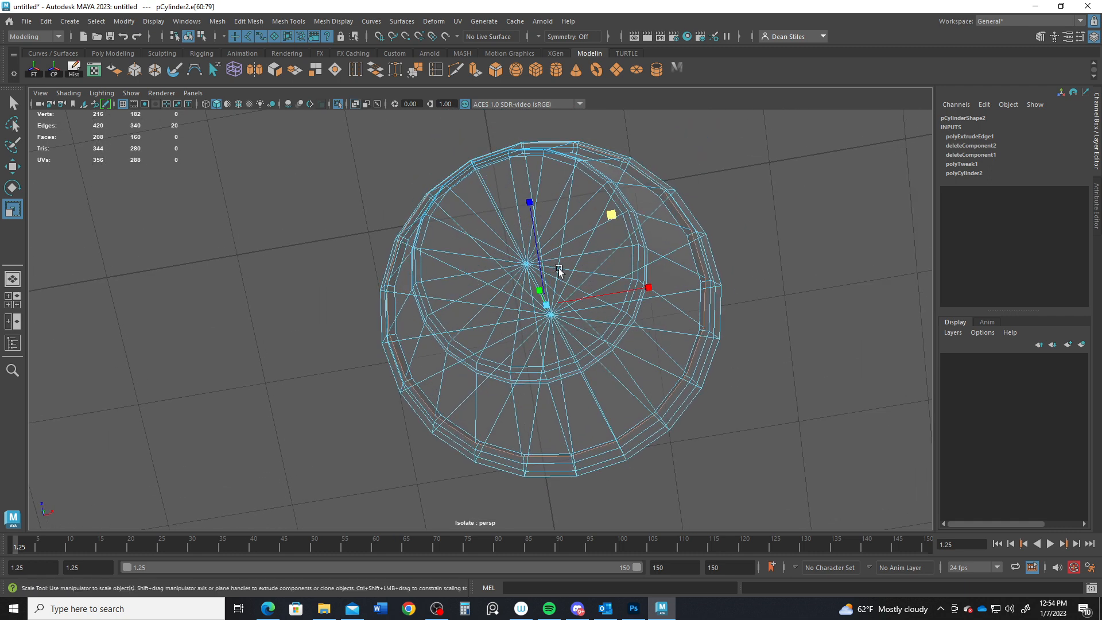
left_click(618, 217)
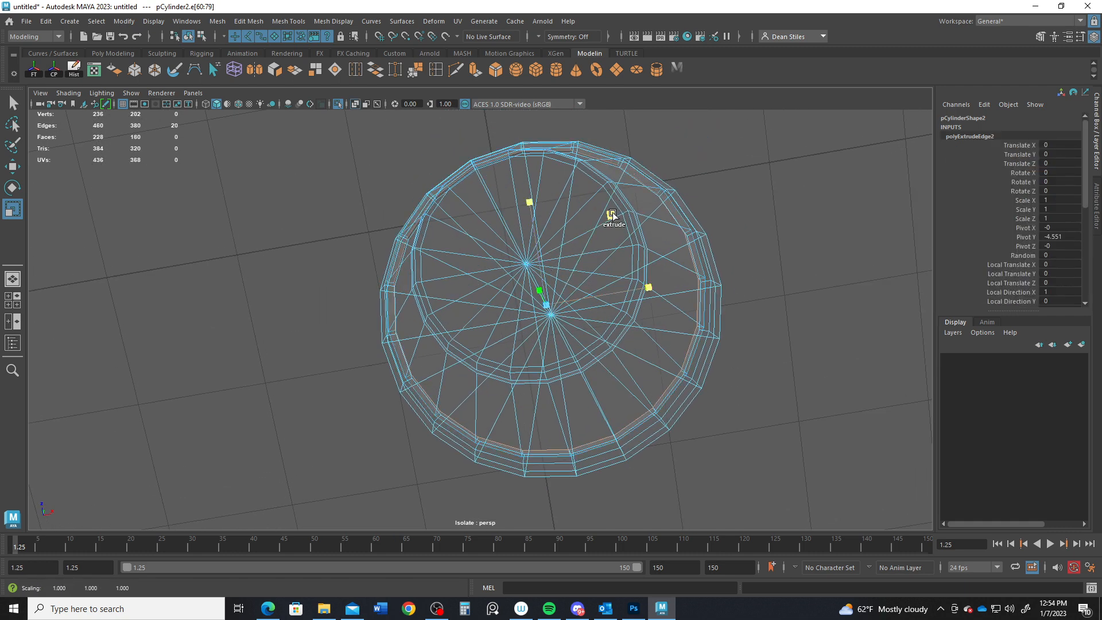
Step: Select the middle section's inner extruded edge loop at the lower gap and scale it in X and Z
left_click(552, 252)
left_click_drag(508, 289, 517, 379, "alt")
scroll(516, 379, "up", 2)
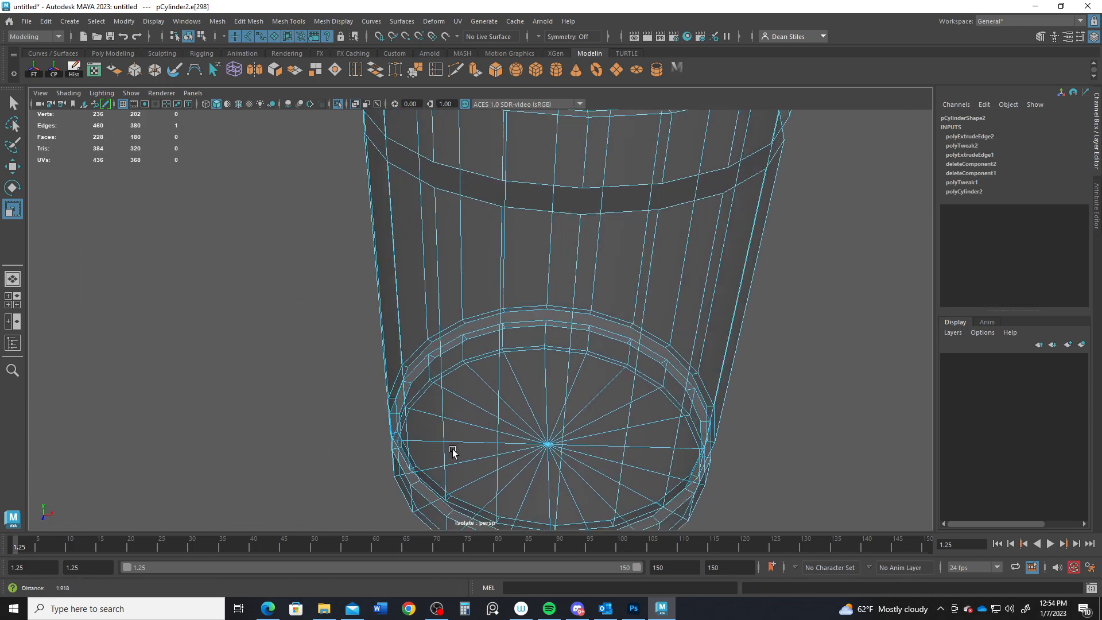
left_click_drag(452, 453, 489, 322, "alt")
scroll(469, 405, "up", 2)
double_click(466, 404)
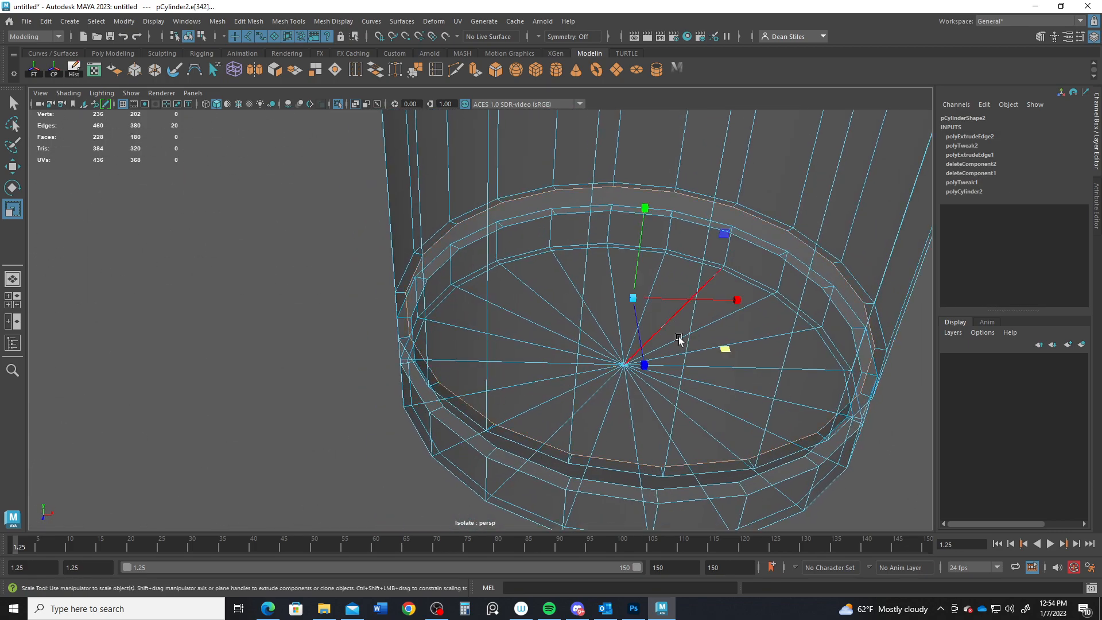
left_click_drag(727, 350, 597, 391)
Step: Isolate the collar in the top view and turn on X-ray shading there
key("space")
key("space")
middle_click_drag(390, 235, 438, 265, "alt")
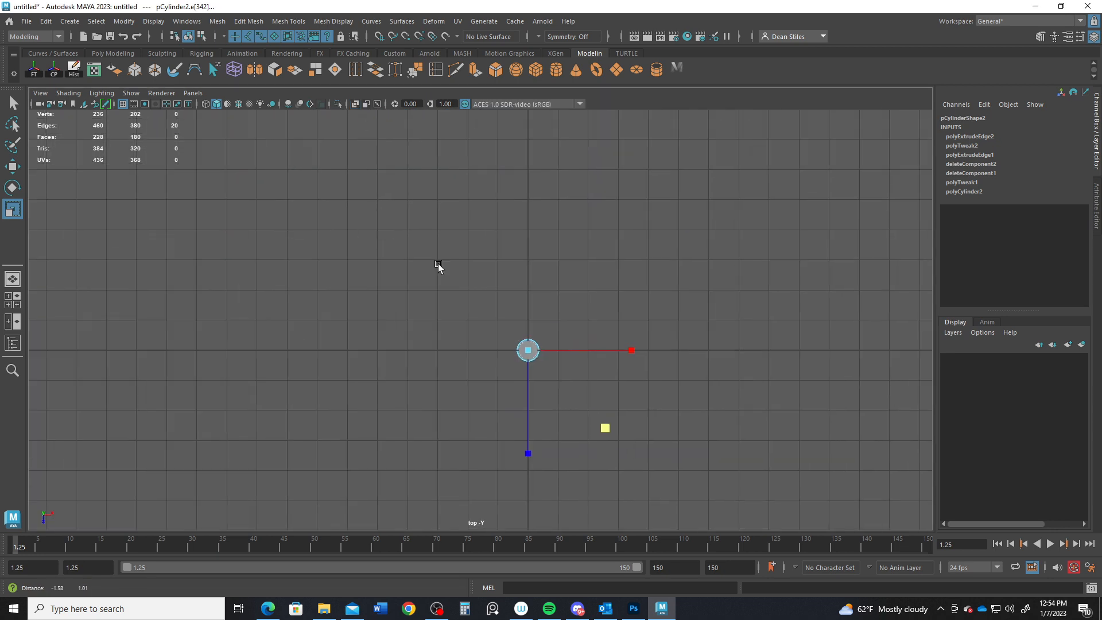
right_click_drag(438, 264, 456, 288, "alt")
middle_click_drag(456, 288, 342, 268, "alt")
right_click_drag(341, 268, 769, 477, "alt")
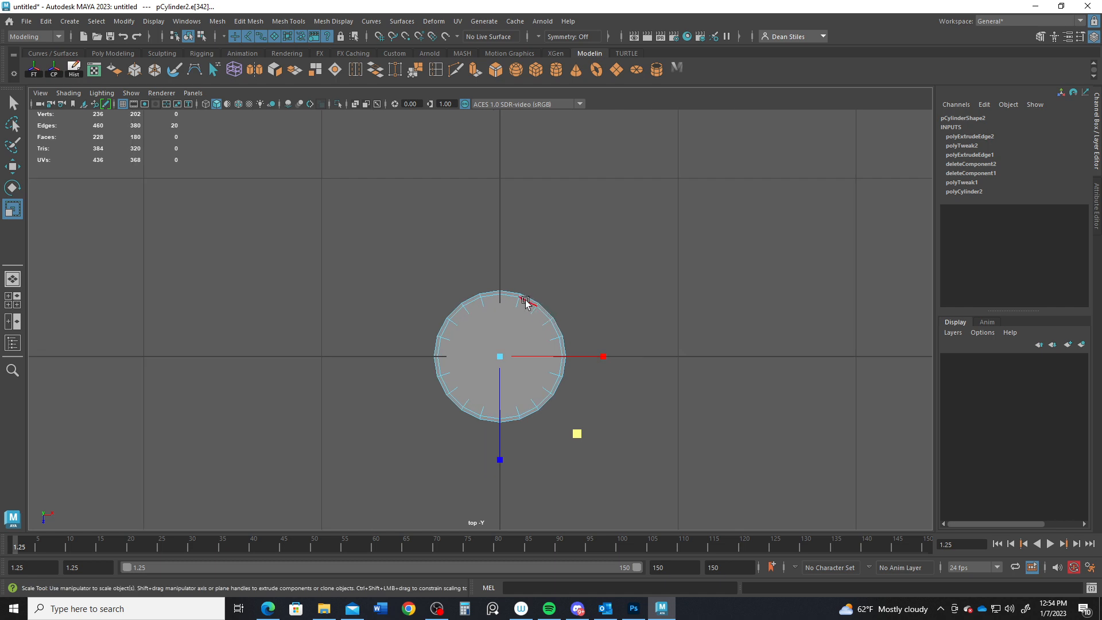
right_click_drag(526, 302, 620, 195)
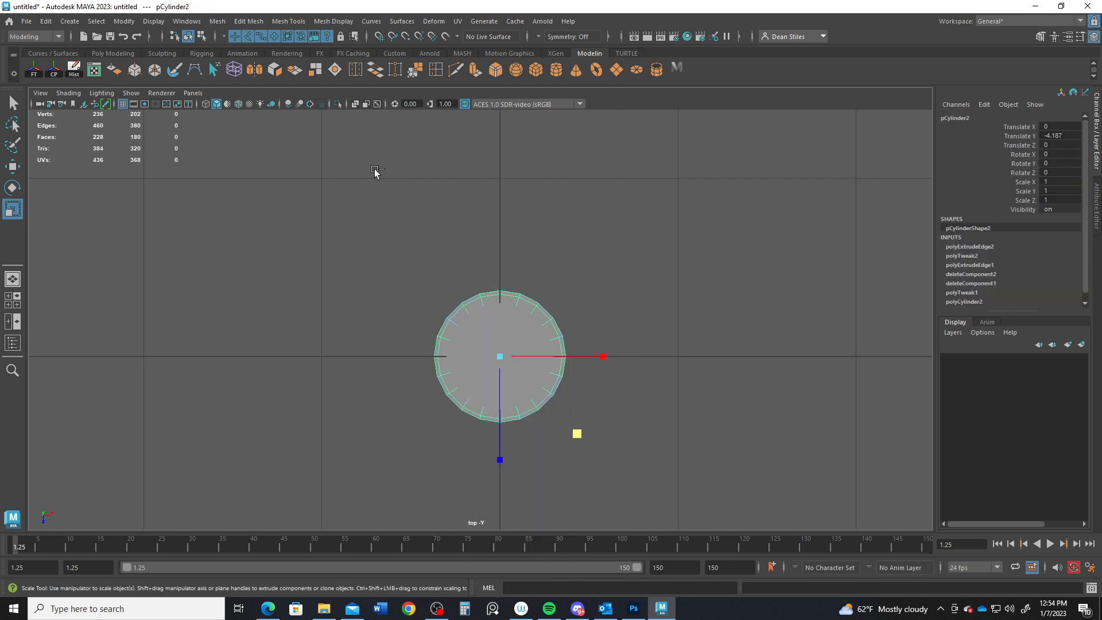
key("ctrl+1")
right_click_drag(405, 272, 635, 371, "alt")
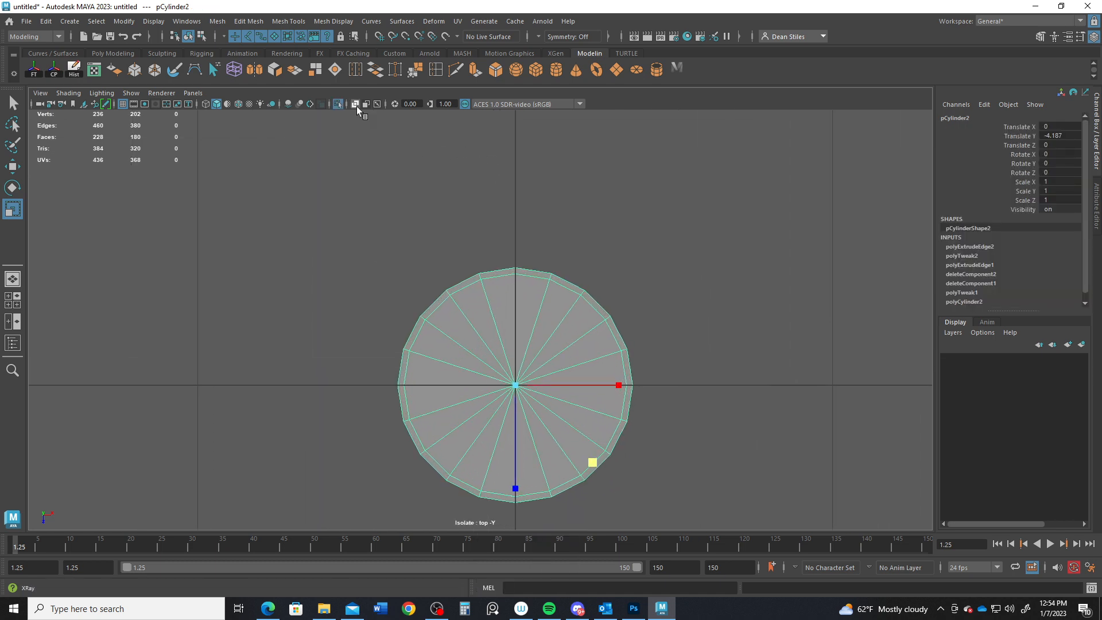
left_click(355, 104)
right_click_drag(516, 304, 728, 413, "alt")
middle_click_drag(447, 348, 515, 280, "alt")
right_click_drag(514, 280, 527, 339, "alt")
Step: Return to the perspective view and reselect the middle section's inner extruded edge loop at the lower gap
key("space")
key("space")
right_click_drag(695, 209, 666, 331, "alt")
mouse_move(666, 332)
left_mouse_down("alt")
mouse_move(497, 325)
mouse_move(460, 339)
mouse_move(492, 332)
mouse_move(474, 316)
left_mouse_up("alt")
right_click_drag(474, 317, 474, 234)
double_click(480, 317)
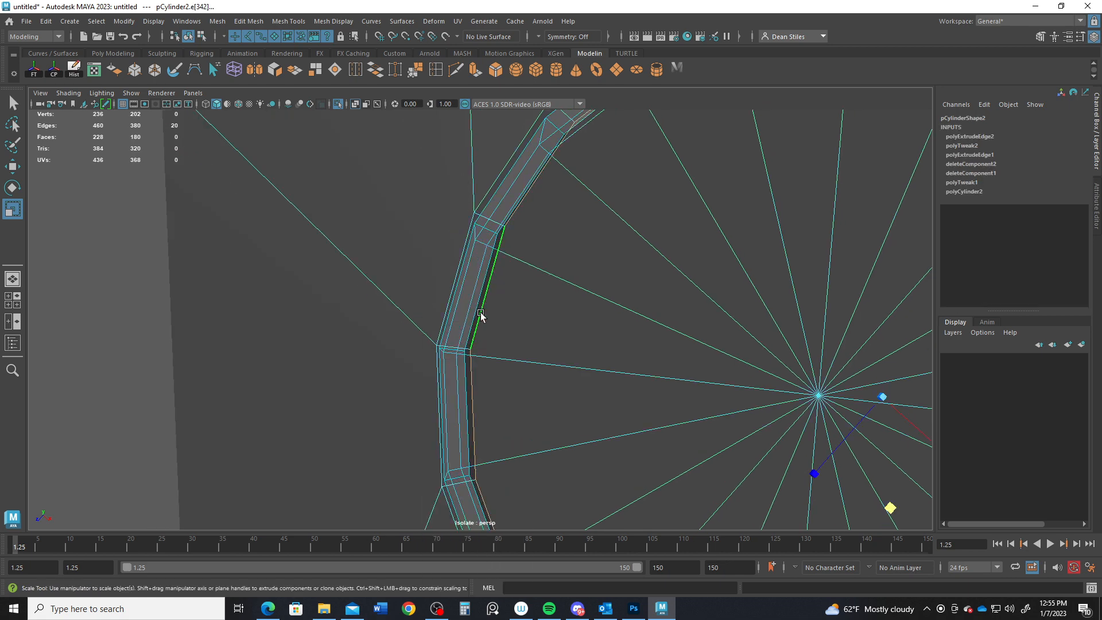
Step: Scale the loop slightly outward in X and Z in the top view to match the end piece's inner edge, and check the alignment in perspective
key("space")
key("space")
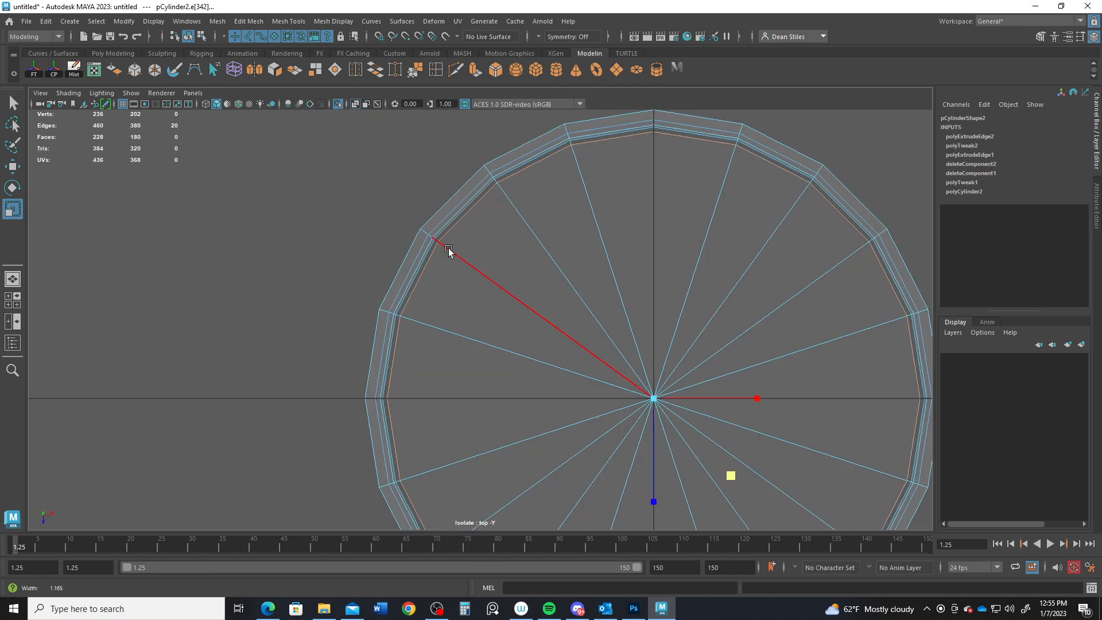
middle_click_drag(730, 476, 732, 476)
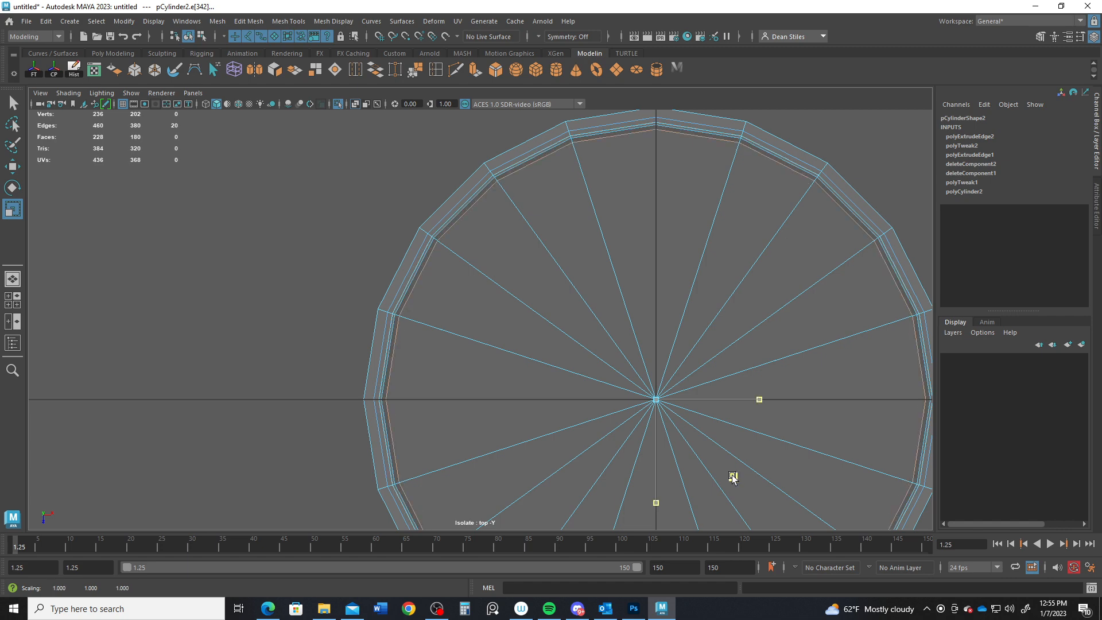
key("space")
key("space")
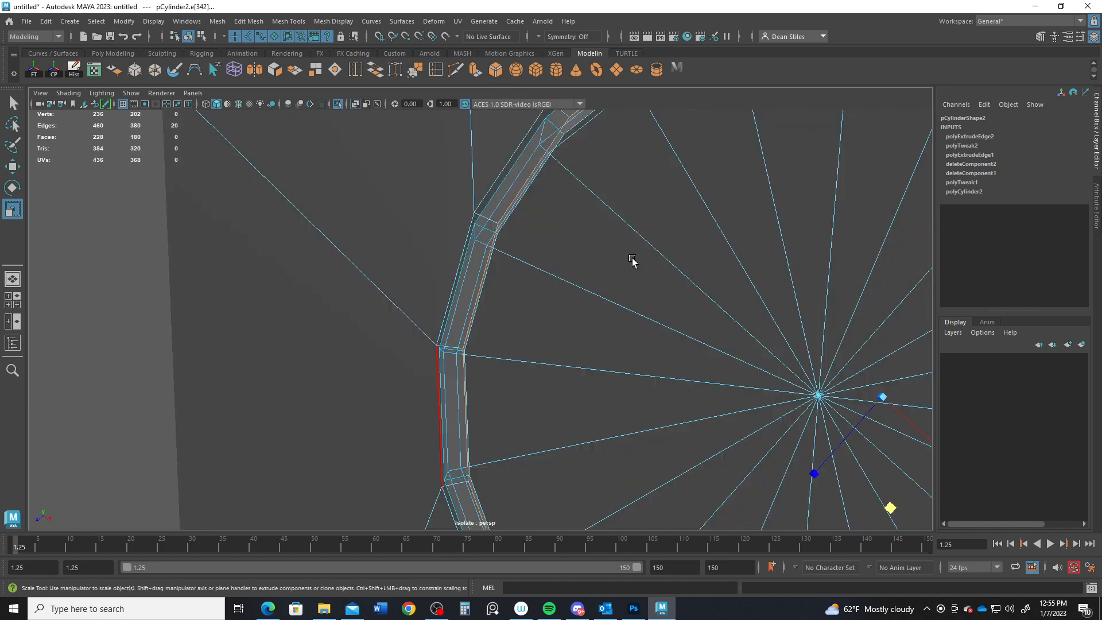
left_click_drag(631, 260, 488, 256, "alt")
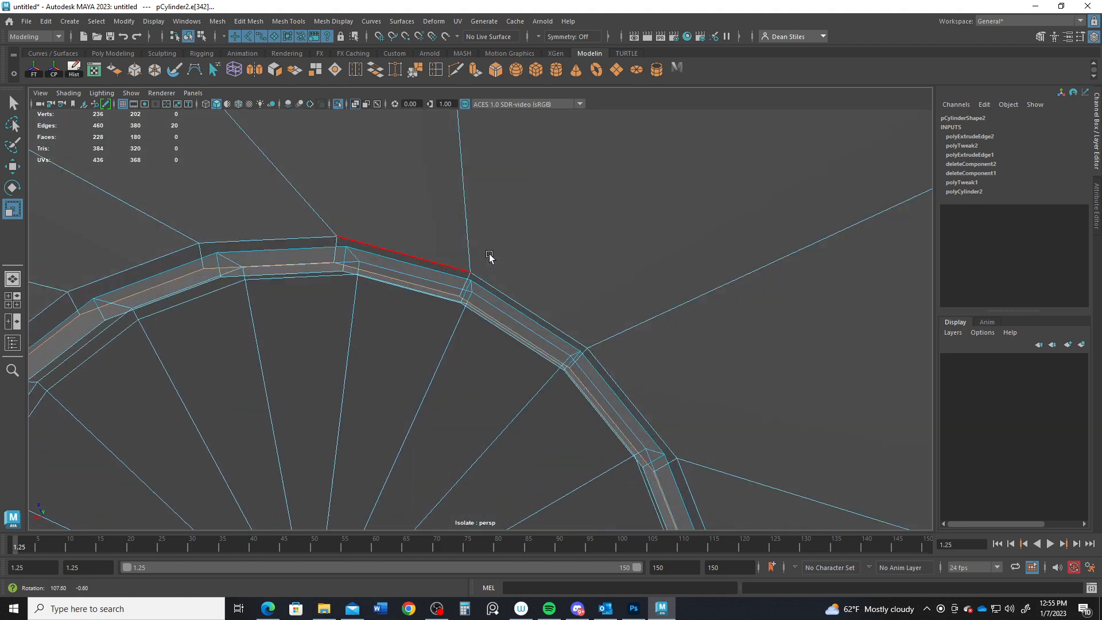
scroll(489, 257, "up", 8)
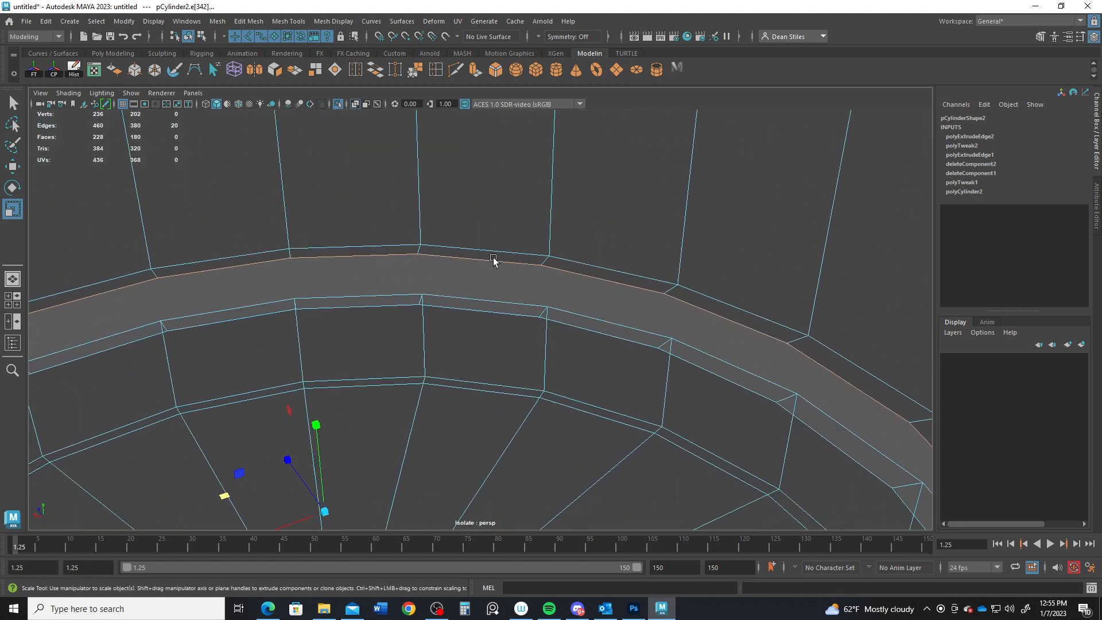
Step: Bridge the inner edge loops of the middle section and the end piece to close the collar's lower gap
double_click(473, 309, "shift")
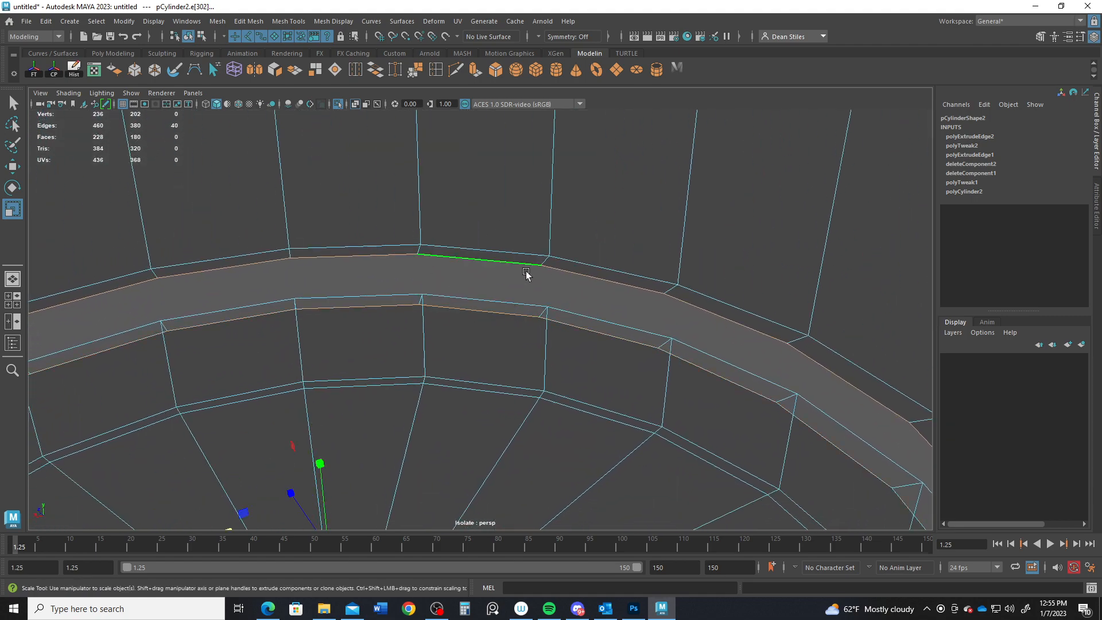
left_click_drag(521, 303, 424, 250, "alt")
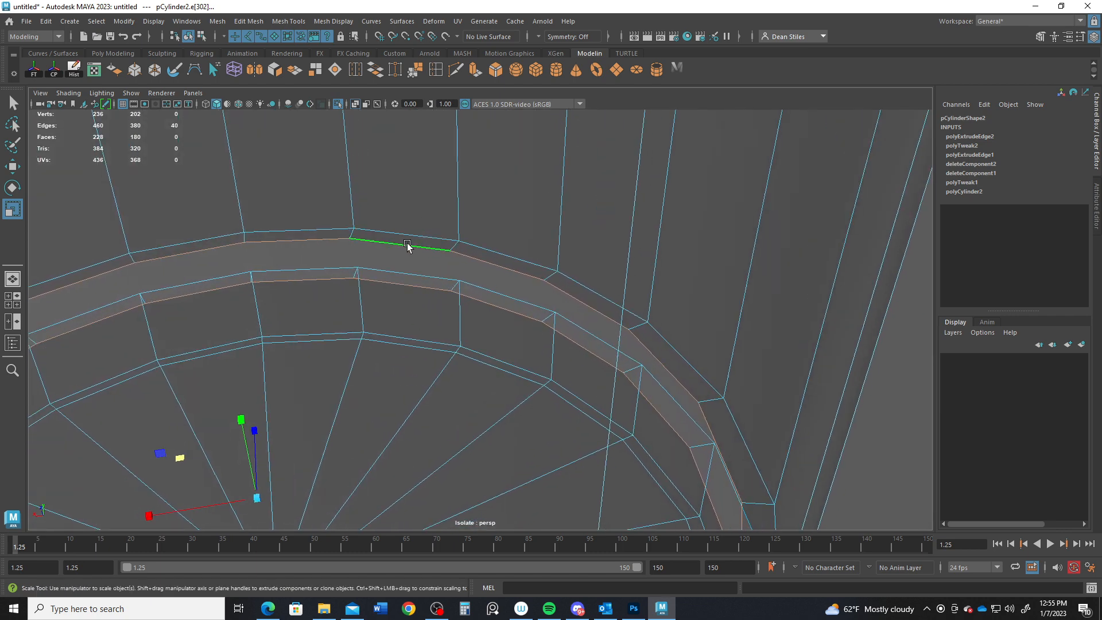
left_click(377, 77)
right_click_drag(596, 343, 442, 258, "alt")
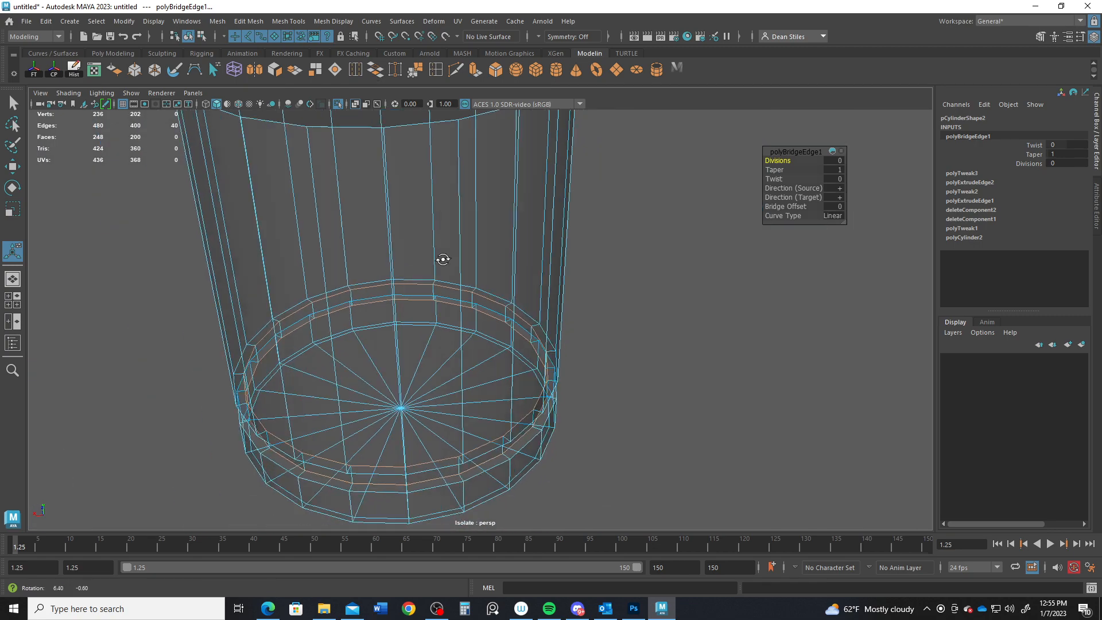
Step: Select both open edge loops at the collar's upper gap and extrude them inward by scaling in X and Z
left_click_drag(442, 258, 339, 226, "alt")
middle_click_drag(378, 216, 407, 301, "alt")
right_click_drag(407, 301, 445, 311, "alt")
double_click(374, 238)
left_click_drag(411, 248, 357, 258, "alt")
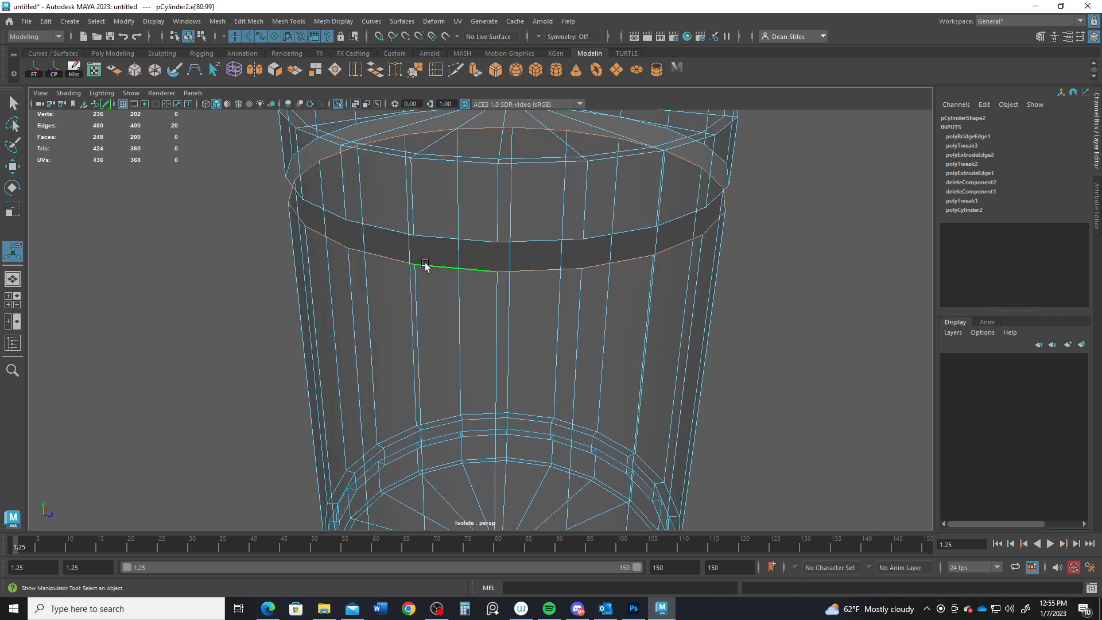
key("ctrl+e")
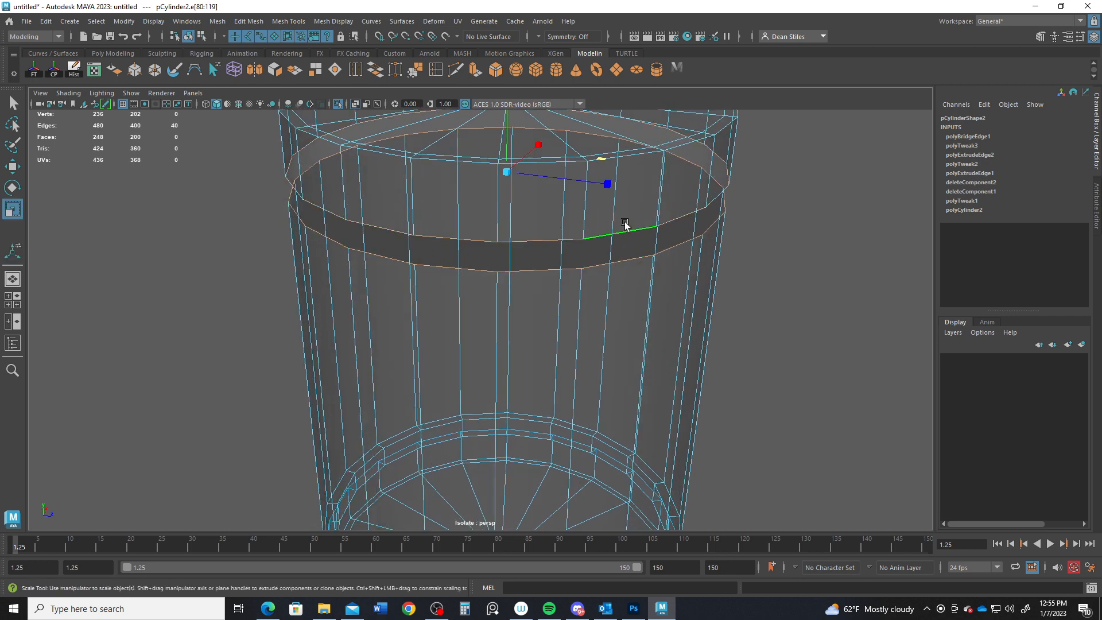
left_click(598, 161)
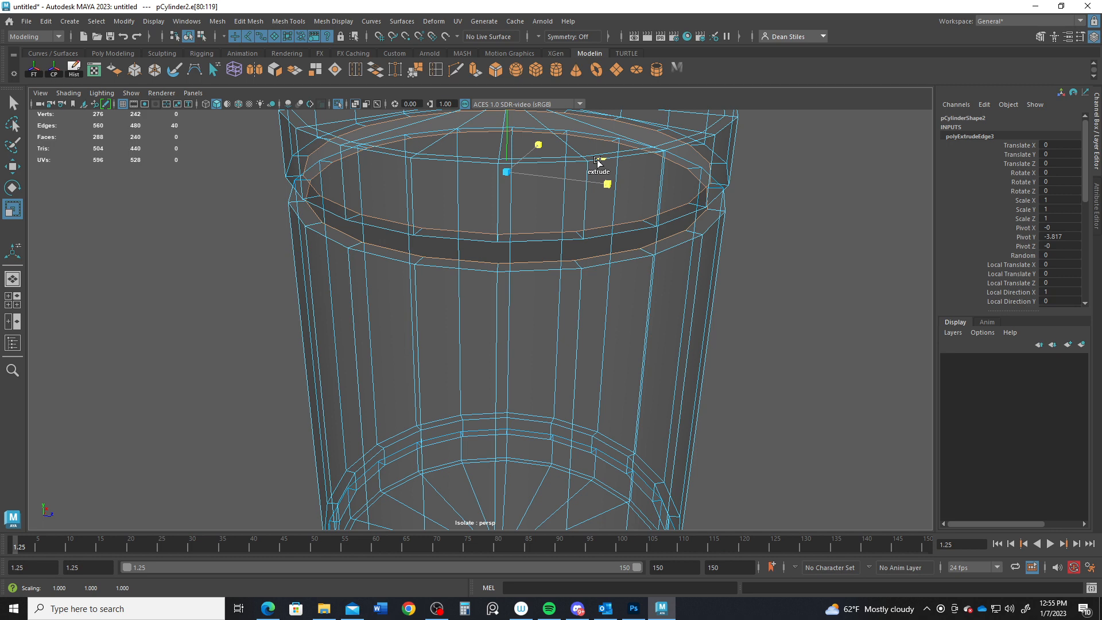
left_click_drag(597, 160, 531, 247)
scroll(509, 243, "up", 2)
middle_click_drag(500, 241, 510, 286, "alt")
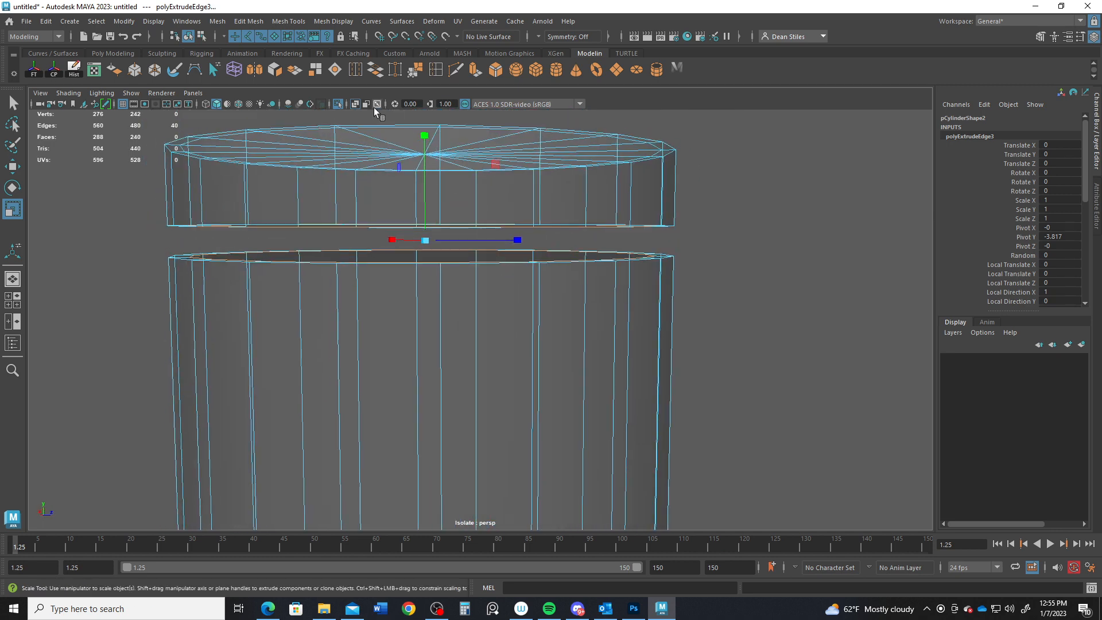
Step: Bridge the two extruded inner edge loops to close the collar's upper gap
left_click(375, 69)
left_click_drag(425, 244, 452, 263, "alt")
middle_click_drag(453, 263, 474, 282, "alt")
left_click_drag(474, 283, 488, 259, "alt")
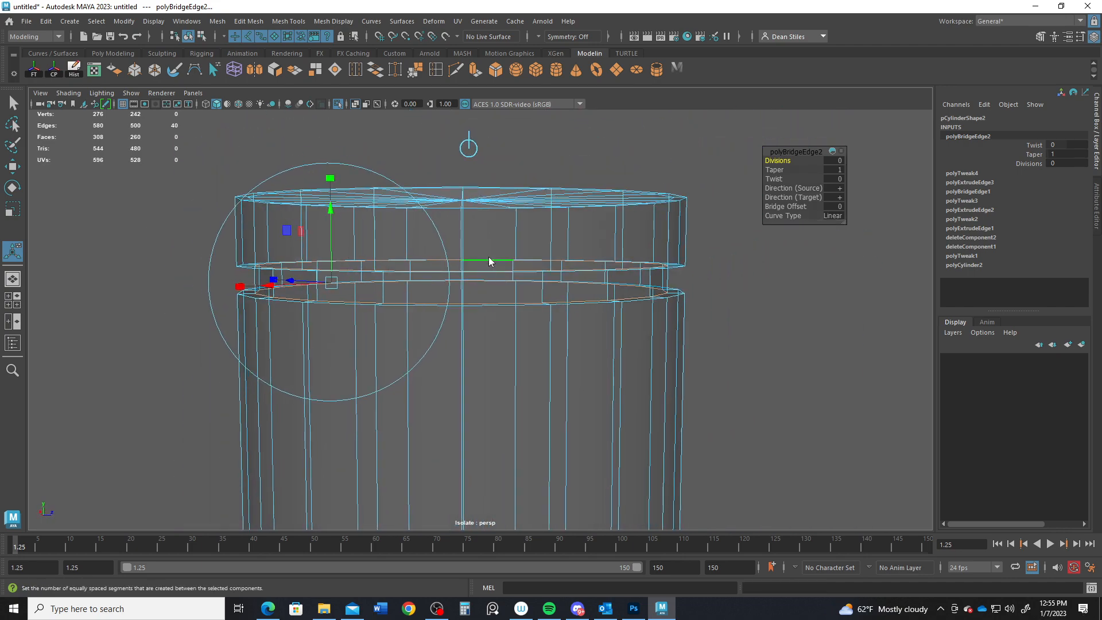
Step: Preview the collar smoothed in object mode, turn off X-ray shading, and return to the unsmoothed display
right_click_drag(488, 258, 619, 182)
key("3")
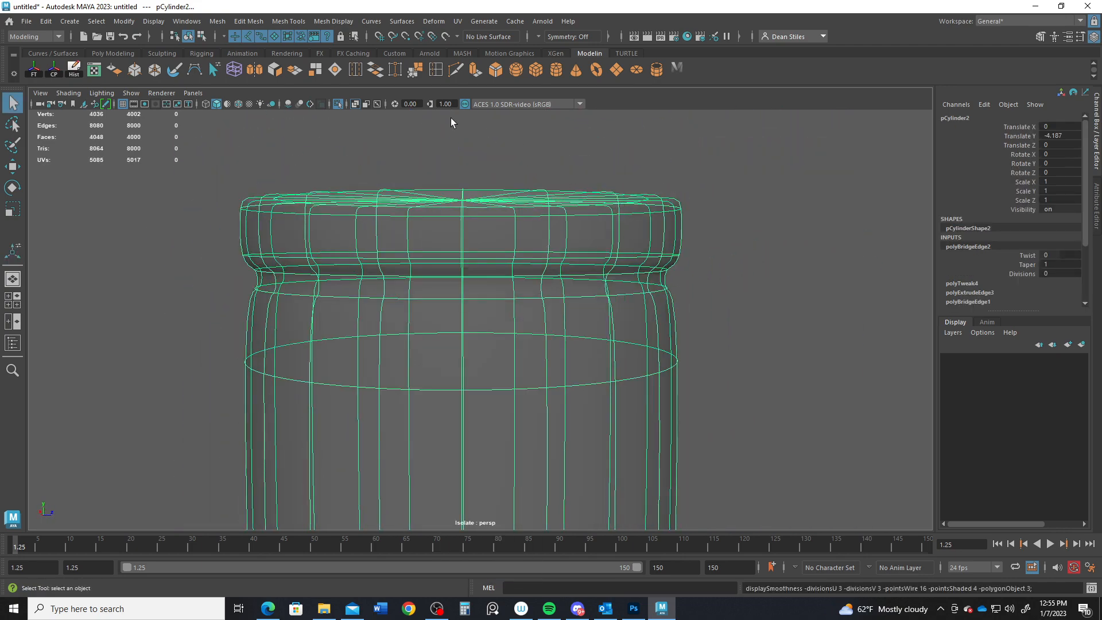
left_click(353, 105)
scroll(519, 271, "down", 2)
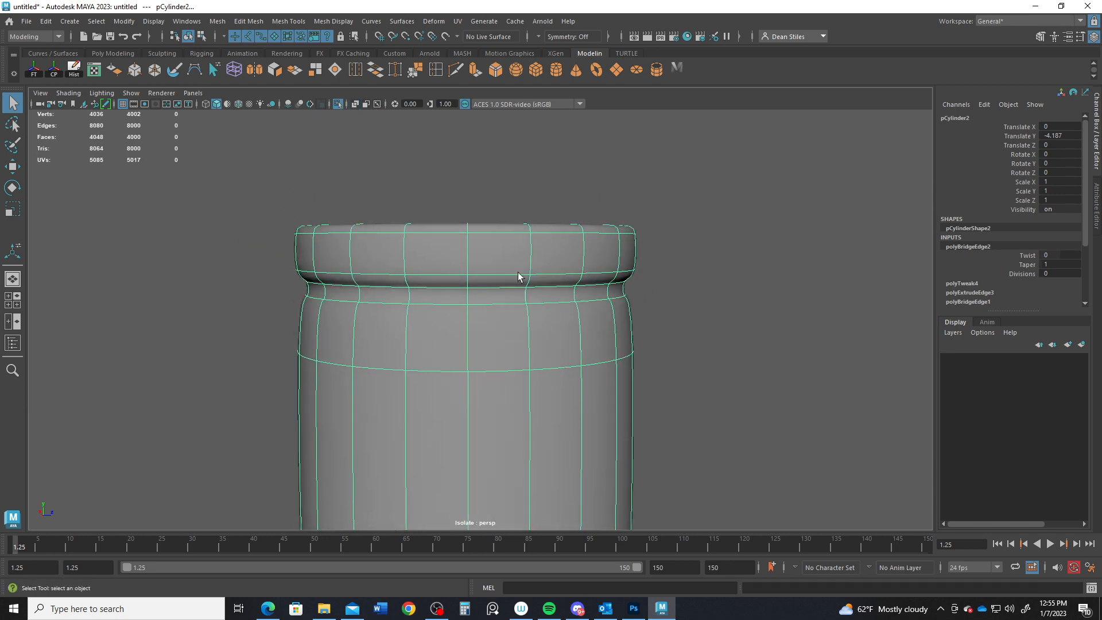
left_click_drag(518, 271, 561, 268, "alt")
key("1")
Step: Bevel the middle section's outer edge loop at the upper groove
scroll(349, 276, "up", 3)
left_click_drag(349, 277, 474, 337, "alt")
right_click_drag(413, 270, 435, 374)
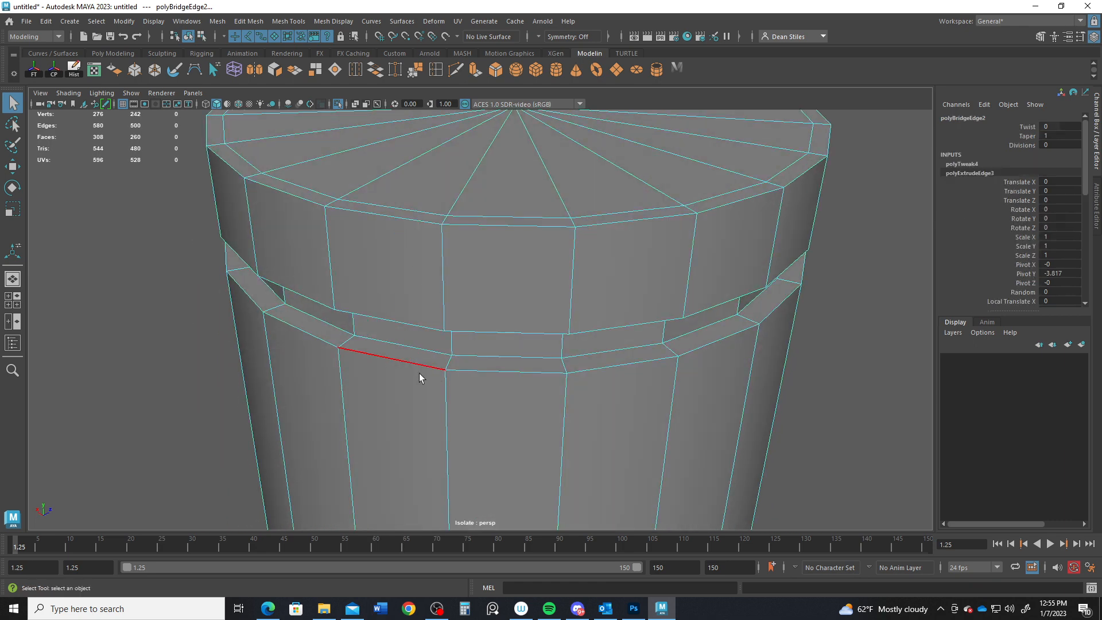
double_click(427, 366)
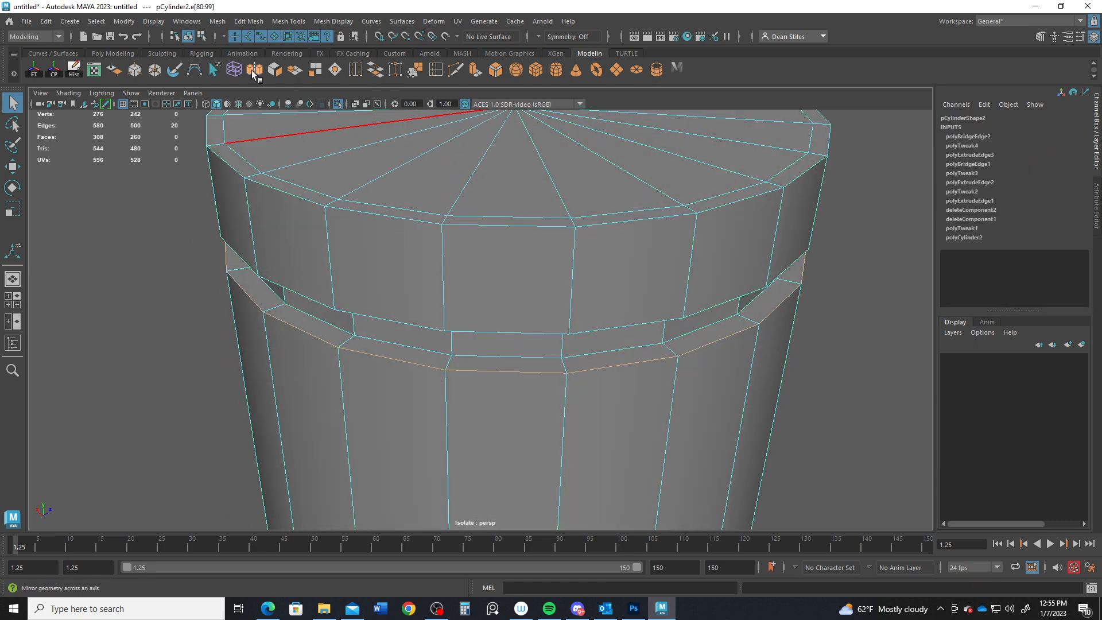
left_click(495, 69)
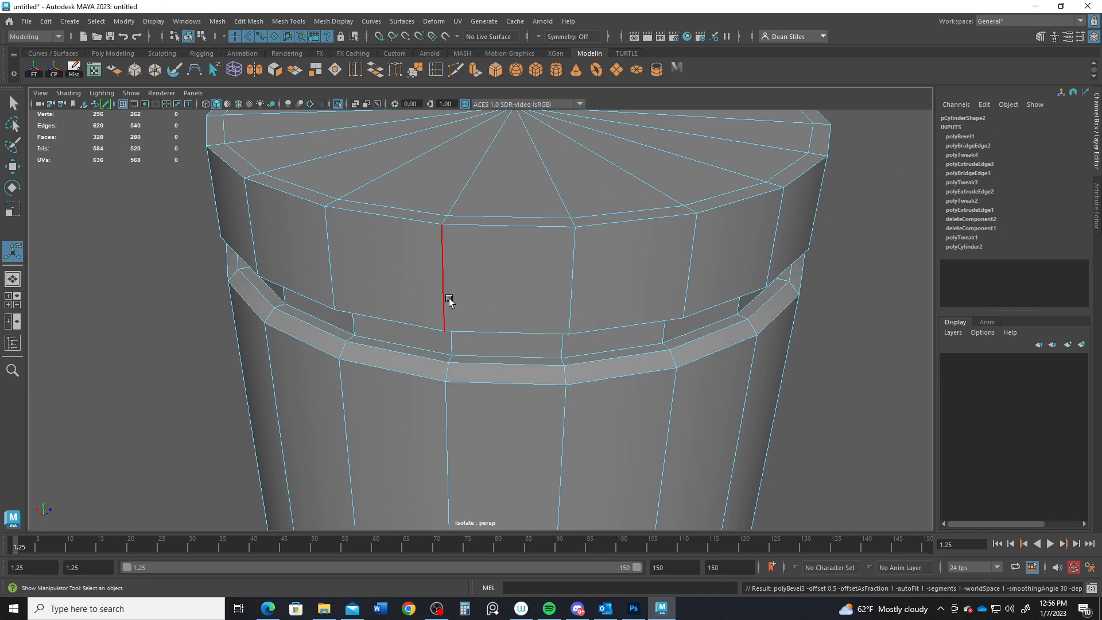
mouse_move(447, 300)
left_mouse_down("alt")
mouse_move(467, 319)
mouse_move(446, 300)
left_mouse_up("alt")
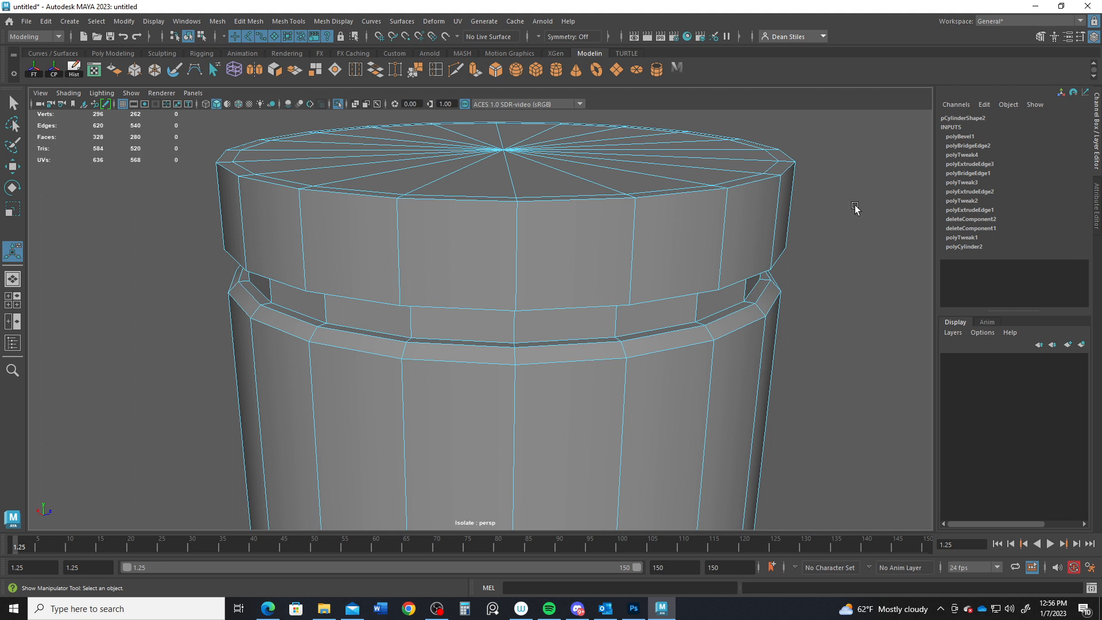
Step: Set the bevel's fraction to 0.3 and turn its chamfer off
left_click(958, 137)
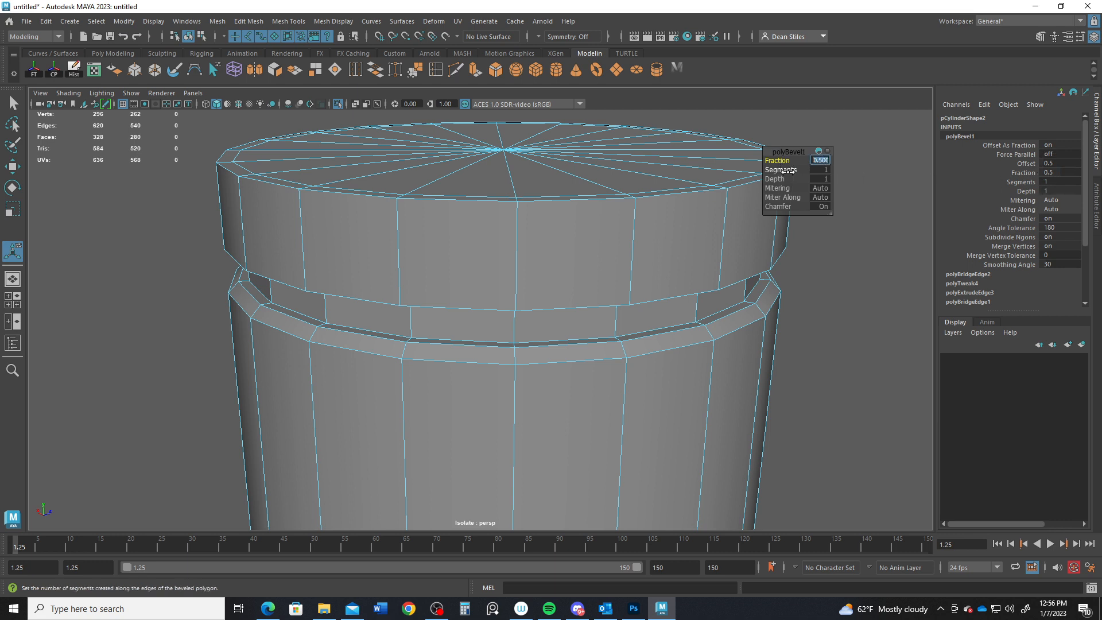
type("0.3")
key("Return")
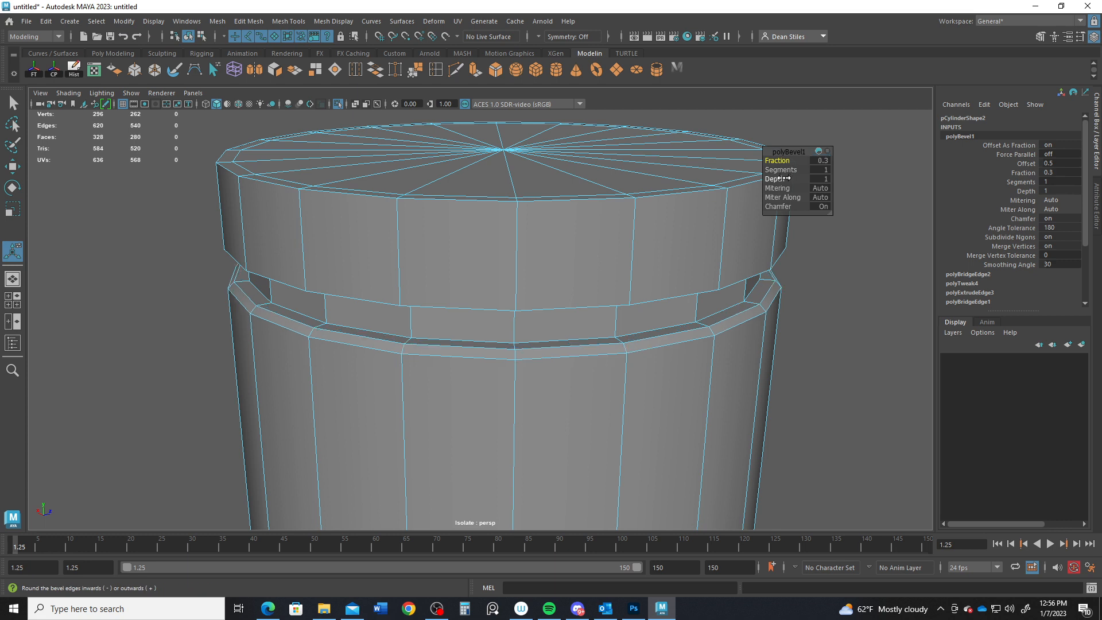
left_click(823, 206)
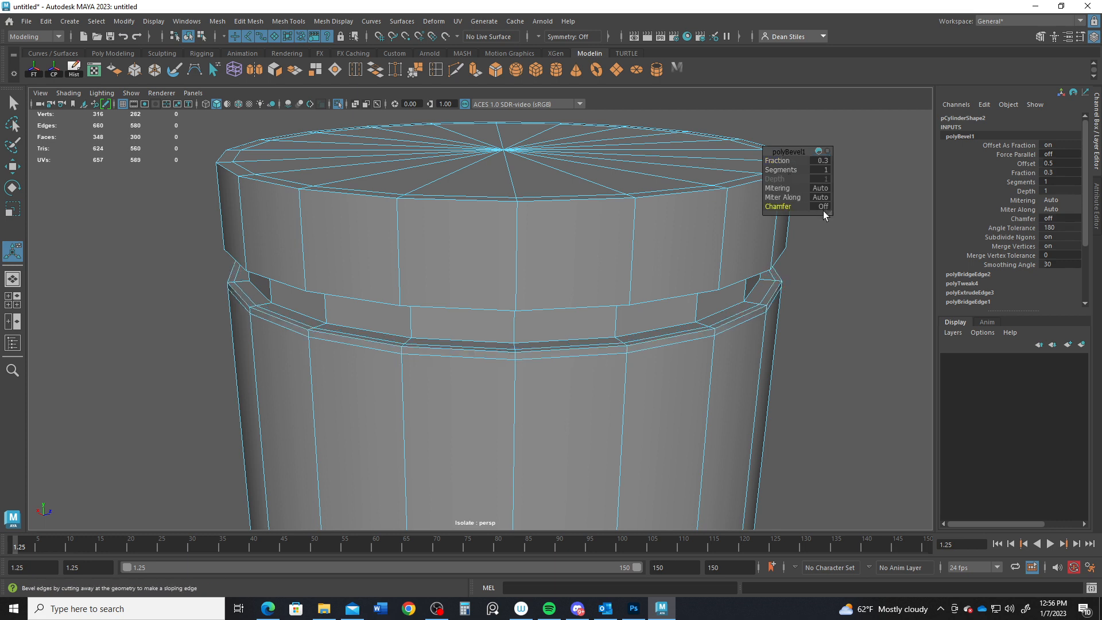
Step: Bevel the upper end piece's outer edge loop bordering the upper groove with fraction 0.3 and chamfer off
double_click(482, 308)
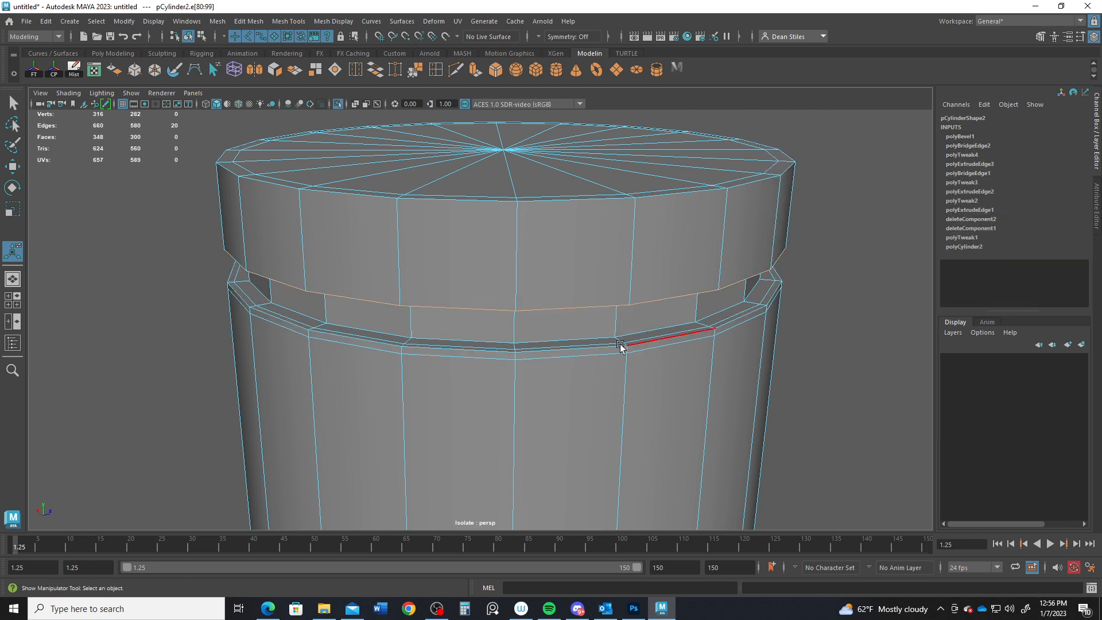
key("ctrl+b")
left_click_drag(530, 323, 531, 294, "alt")
left_click(959, 137)
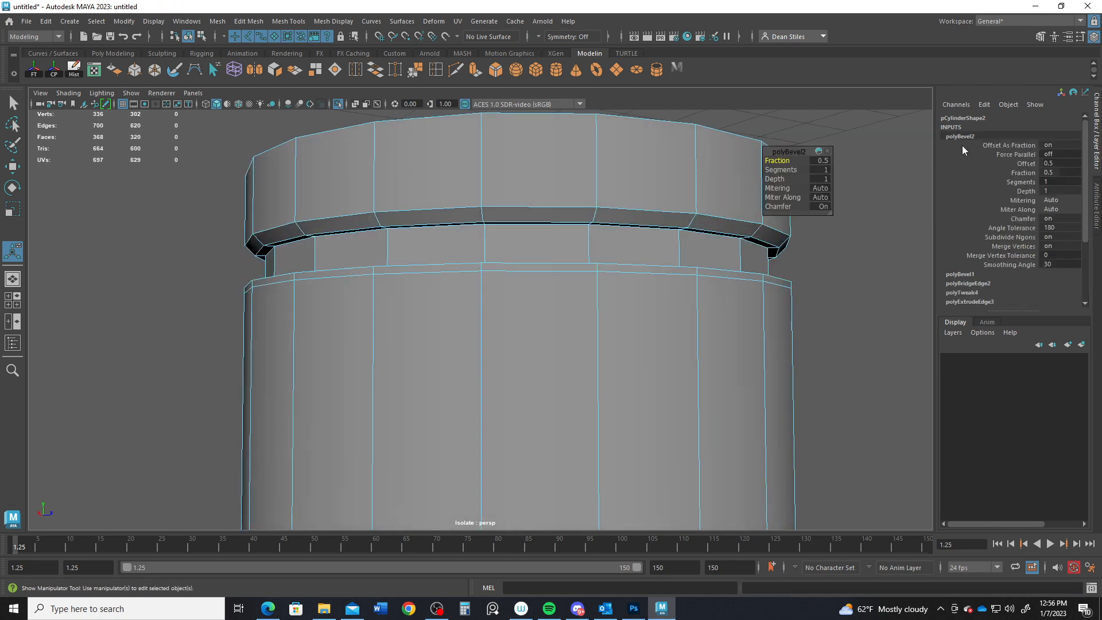
left_click(820, 160)
type("0.3")
key("Return")
left_click(823, 207)
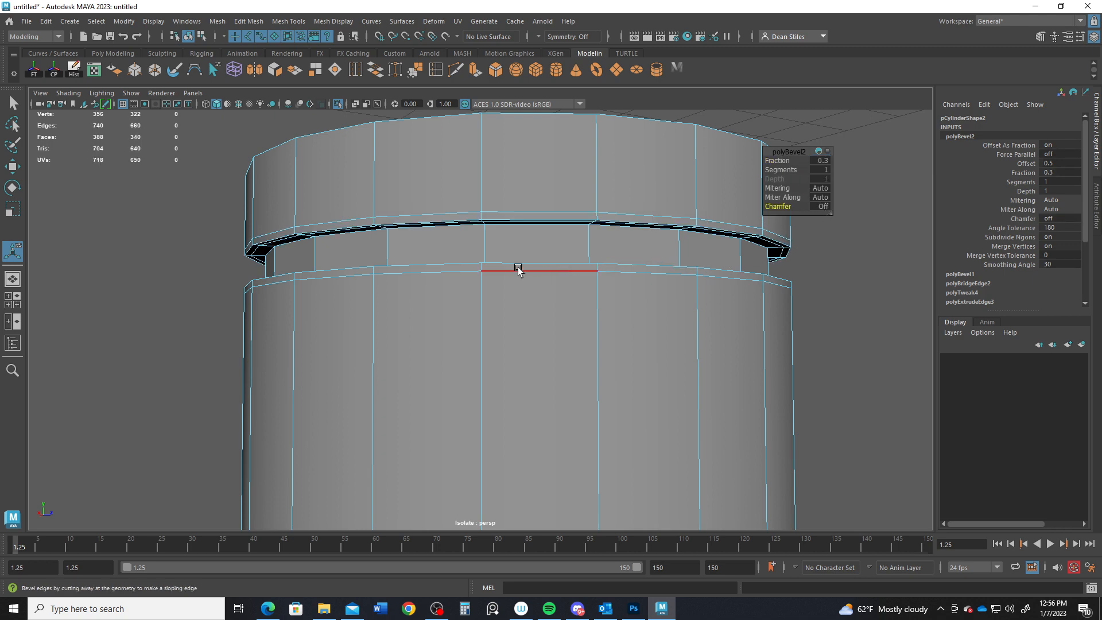
Step: Select the outer edge loops on both sides of the lower groove and bevel them
right_click_drag(605, 377, 470, 400, "alt")
middle_click_drag(471, 400, 500, 229, "alt")
left_click_drag(501, 229, 487, 376, "alt")
middle_click_drag(487, 376, 502, 359, "alt")
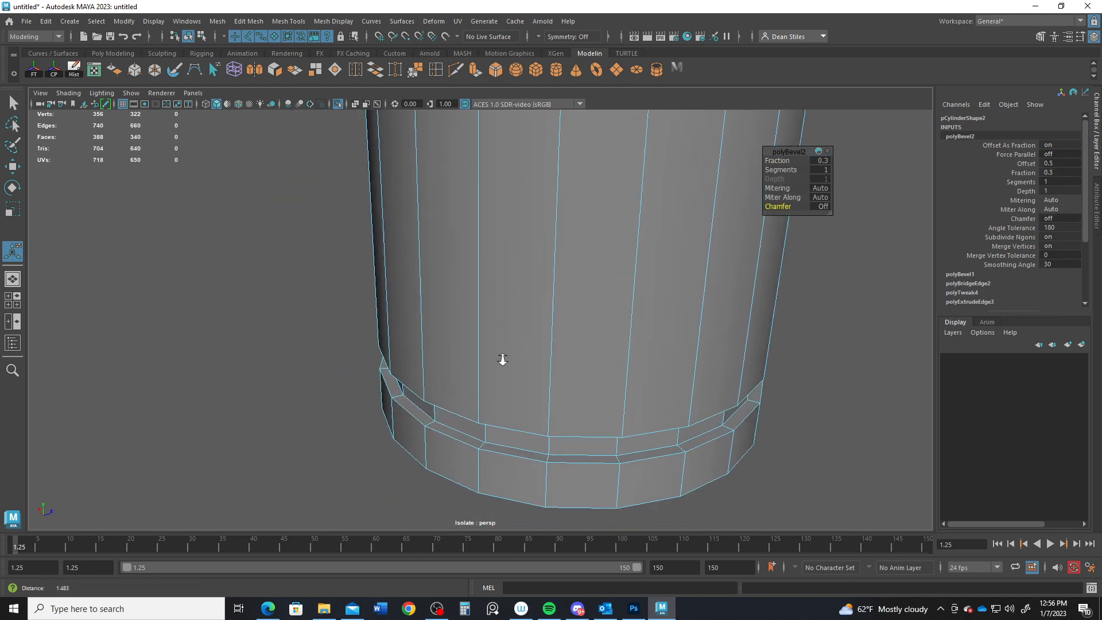
left_click_drag(501, 359, 499, 383, "alt")
right_click_drag(499, 384, 581, 401, "alt")
left_click_drag(581, 401, 551, 332, "alt")
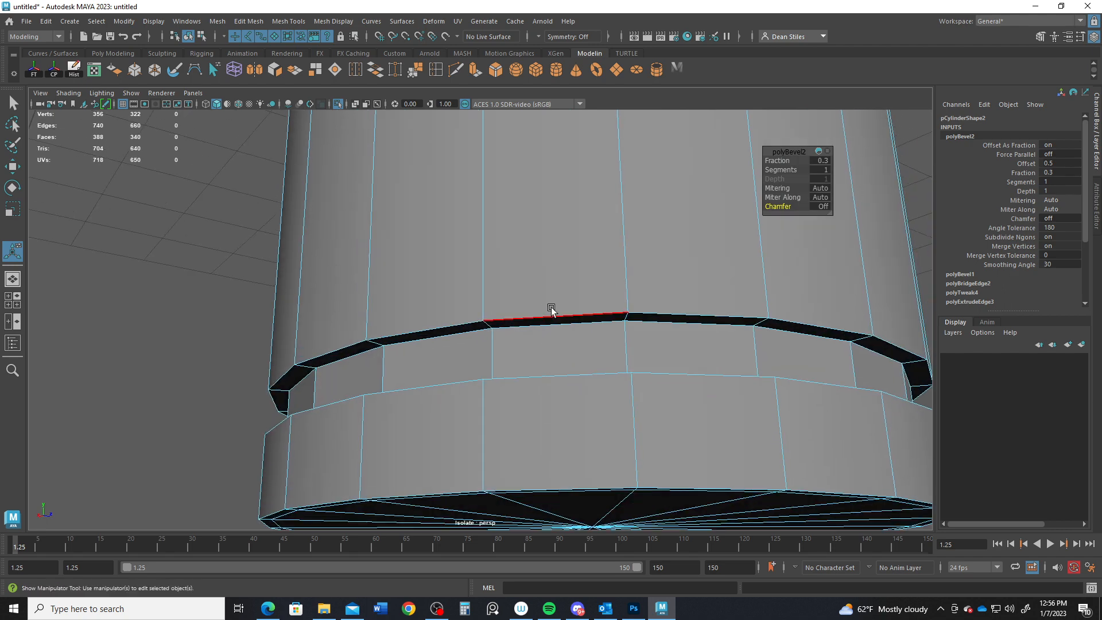
double_click(571, 378)
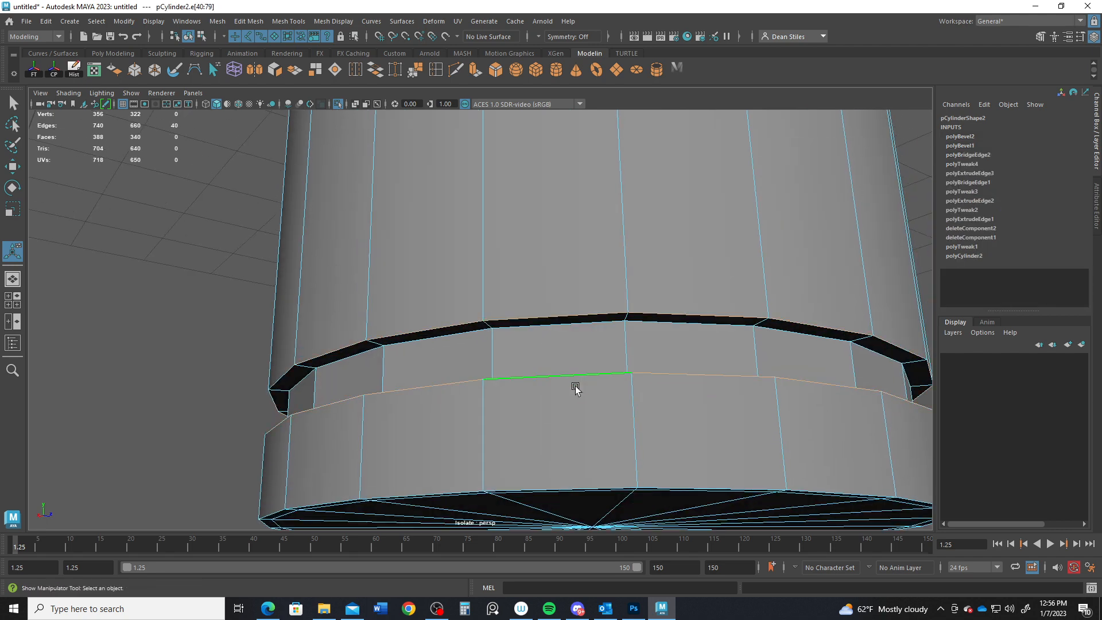
left_click_drag(578, 371, 575, 397, "alt")
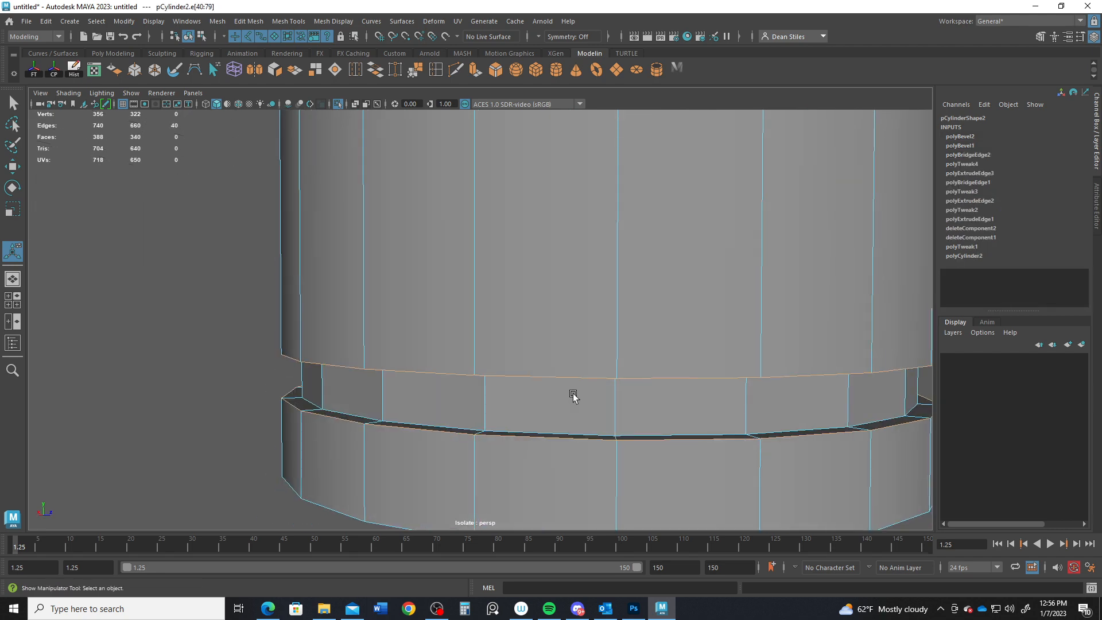
key("ctrl+b")
Step: Set the fraction of the lower groove's bevel to 0.3 and turn its chamfer off
left_click(961, 137)
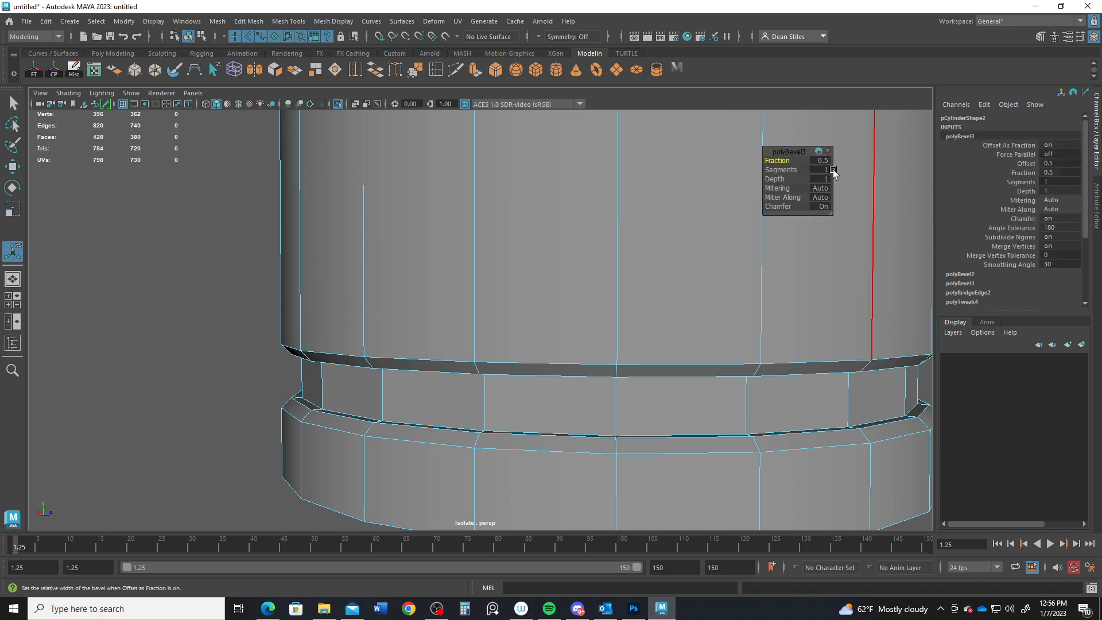
left_click(819, 160)
type("0.3")
key("Return")
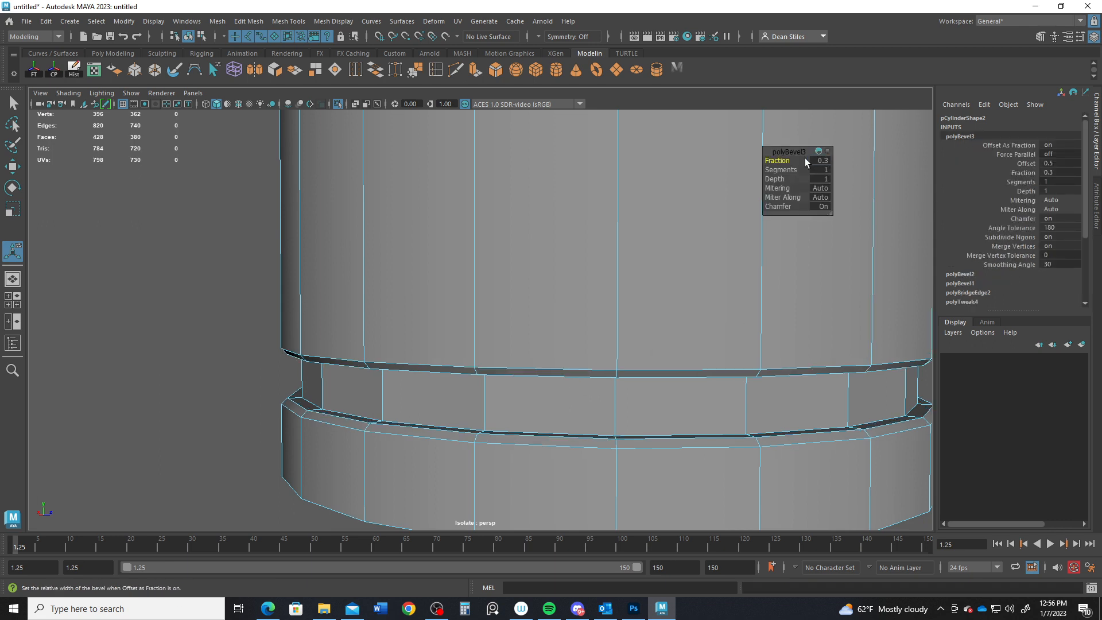
left_click(822, 207)
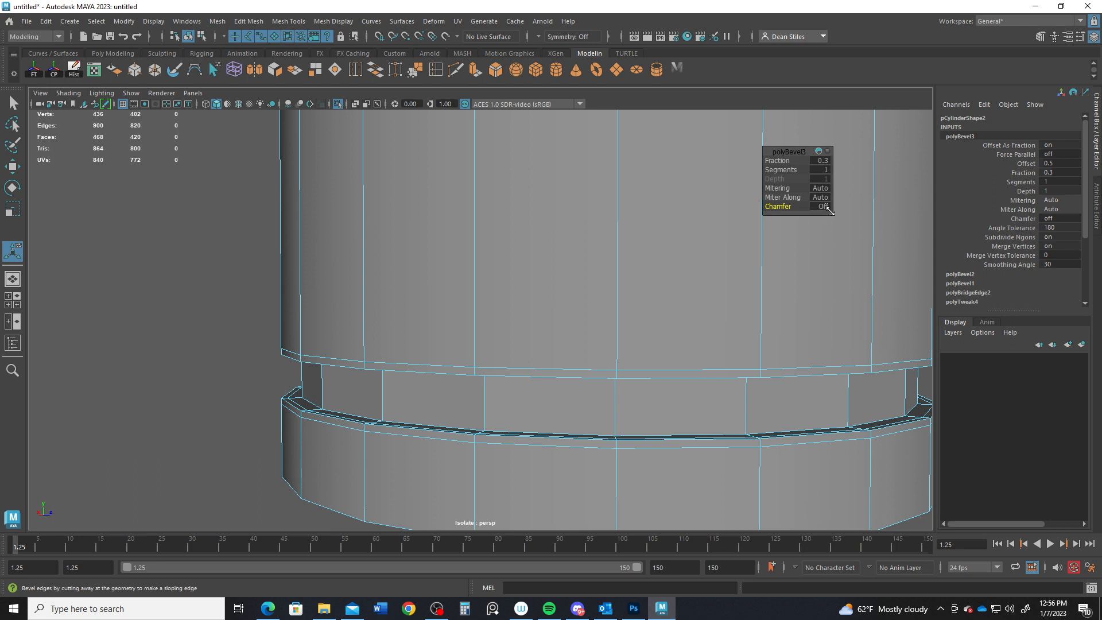
Step: Return the collar to object mode, turn on its smooth preview, and deselect it to inspect both grooves
right_click_drag(621, 301, 497, 289, "alt")
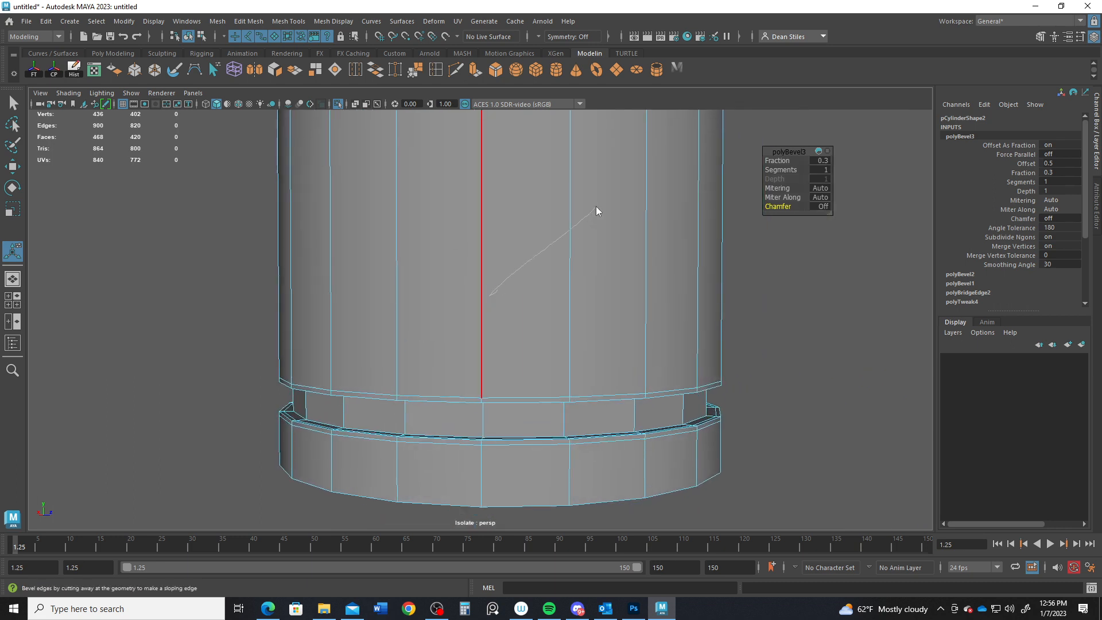
right_click_drag(596, 206, 596, 206)
key("q")
key("3")
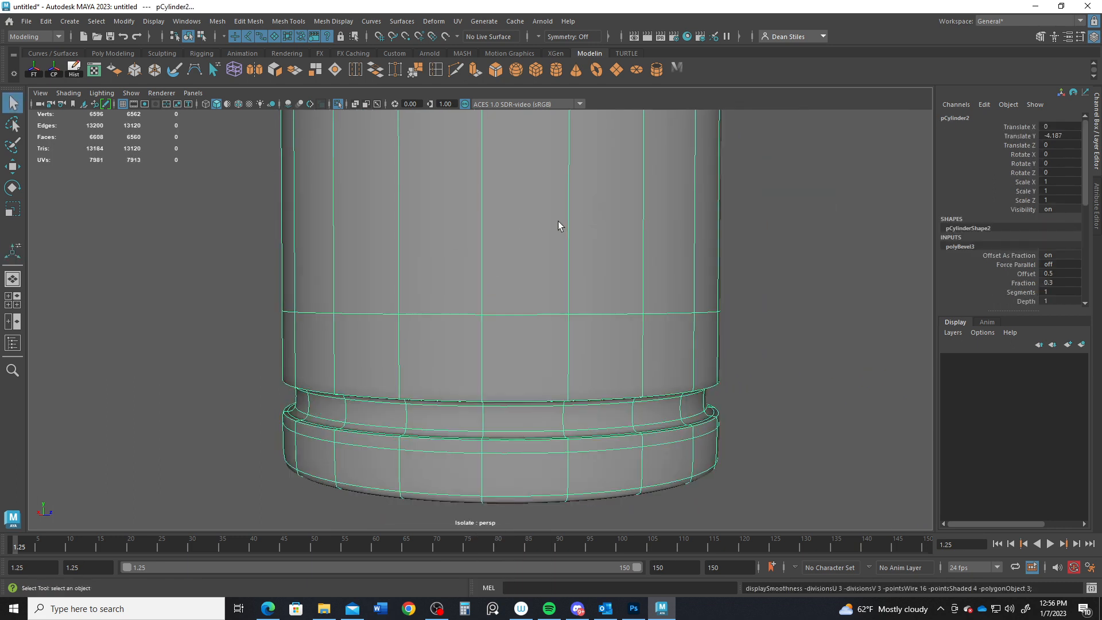
left_click(746, 350)
left_click_drag(573, 302, 469, 137, "alt")
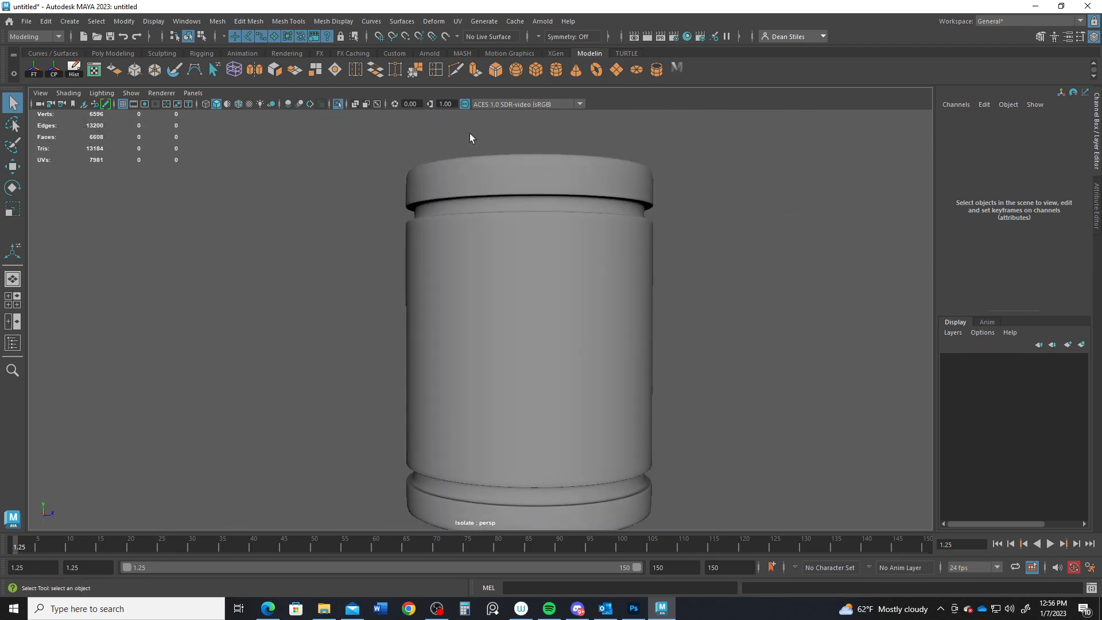
Step: Exit isolation and compare the smoothed collar on the handle with the reference image
left_click(338, 104)
right_click_drag(670, 381, 495, 233, "alt")
middle_click_drag(495, 232, 449, 418, "alt")
right_click_drag(450, 418, 460, 346, "alt")
left_click_drag(460, 347, 443, 391, "alt")
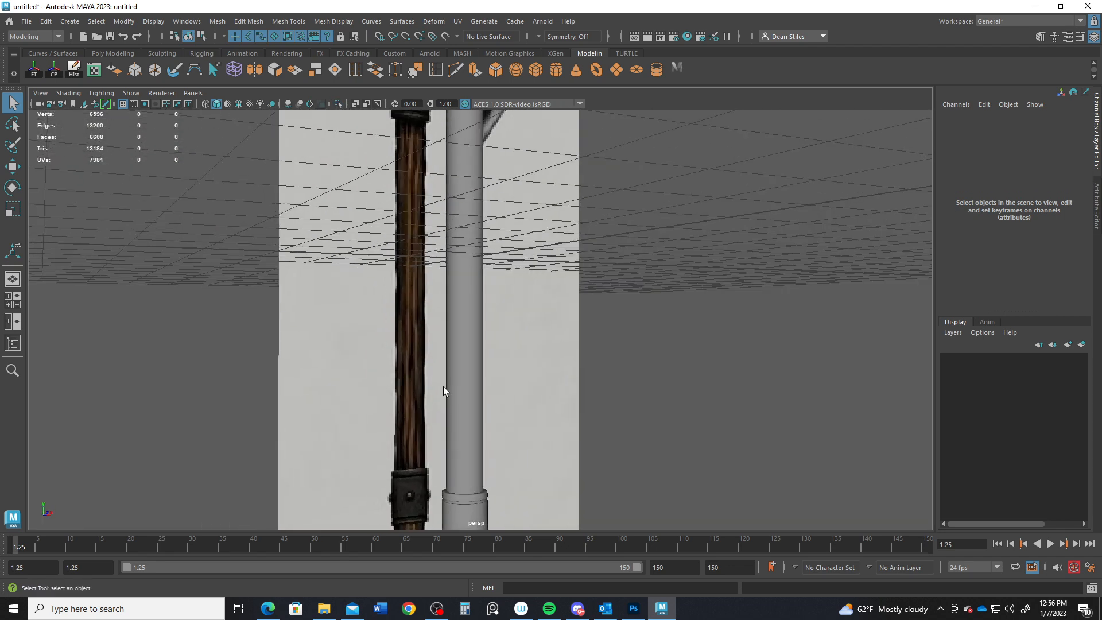
middle_click_drag(443, 387, 443, 257, "alt")
right_click_drag(442, 257, 486, 345, "alt")
middle_click_drag(486, 345, 474, 271, "alt")
right_click_drag(474, 271, 580, 375, "alt")
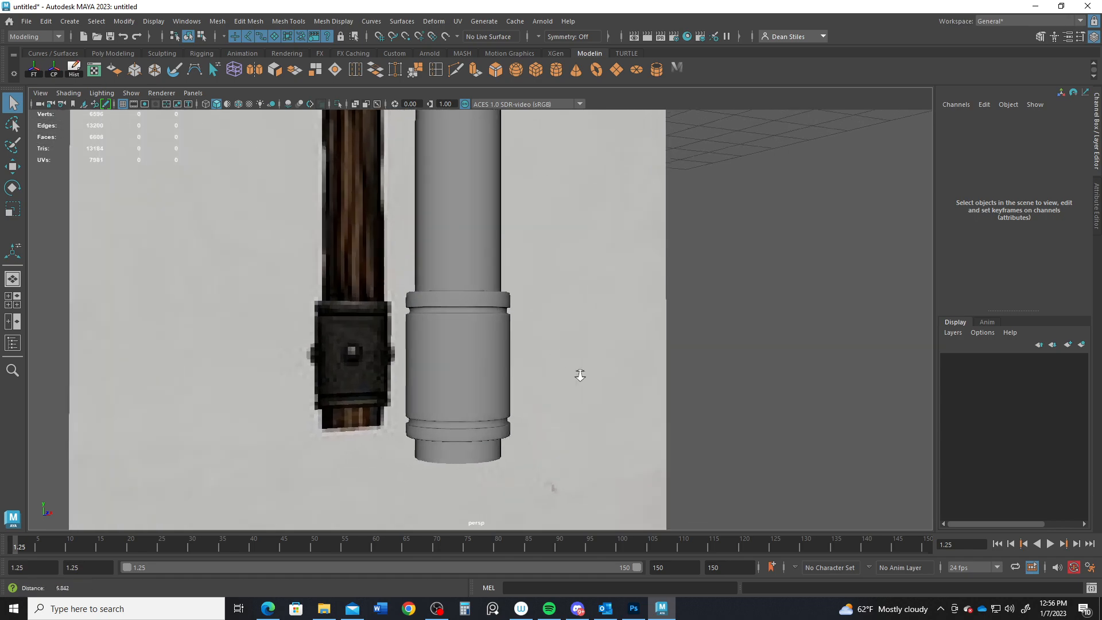
Step: Select the edge loops around both ends of the handle and bevel them
left_click_drag(580, 376, 488, 367, "alt")
left_click(515, 401)
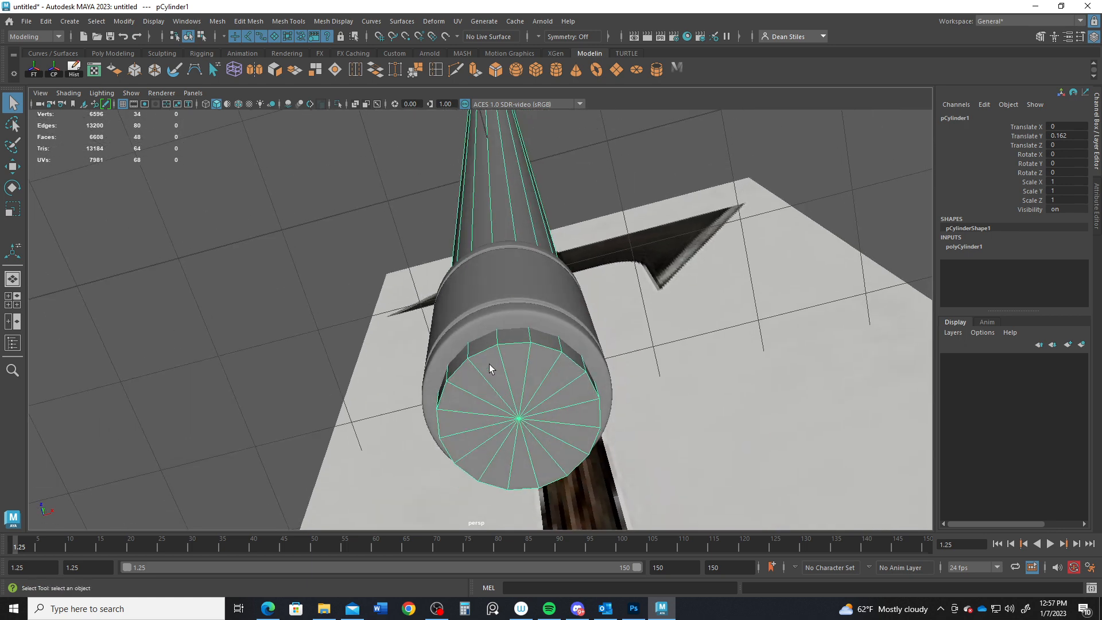
right_click_drag(492, 290, 492, 239)
double_click(505, 341)
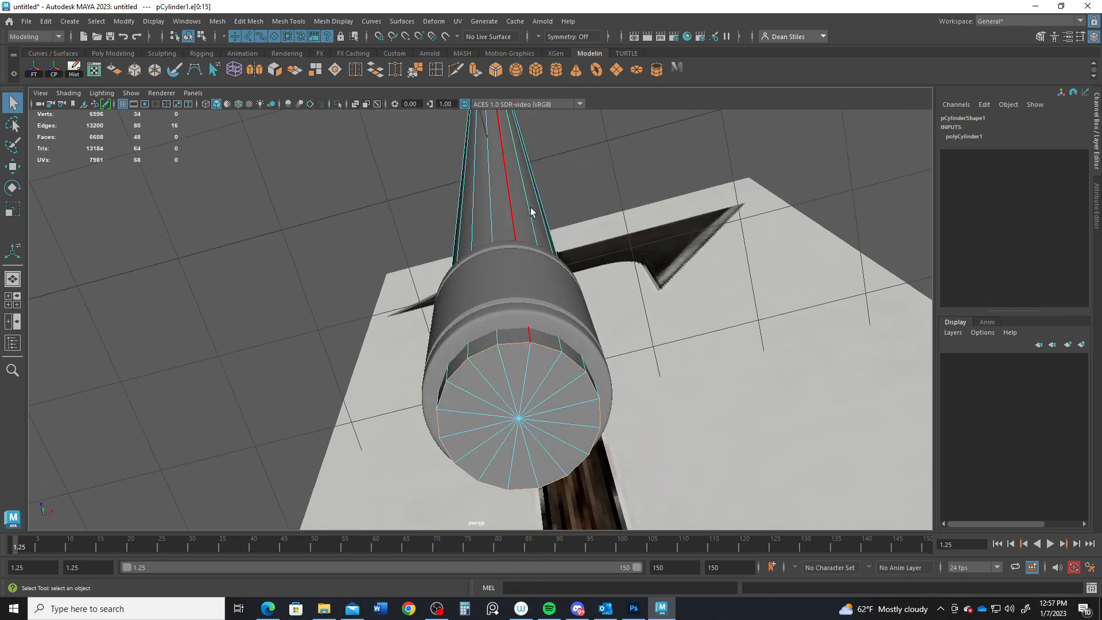
left_click_drag(531, 211, 551, 448, "alt")
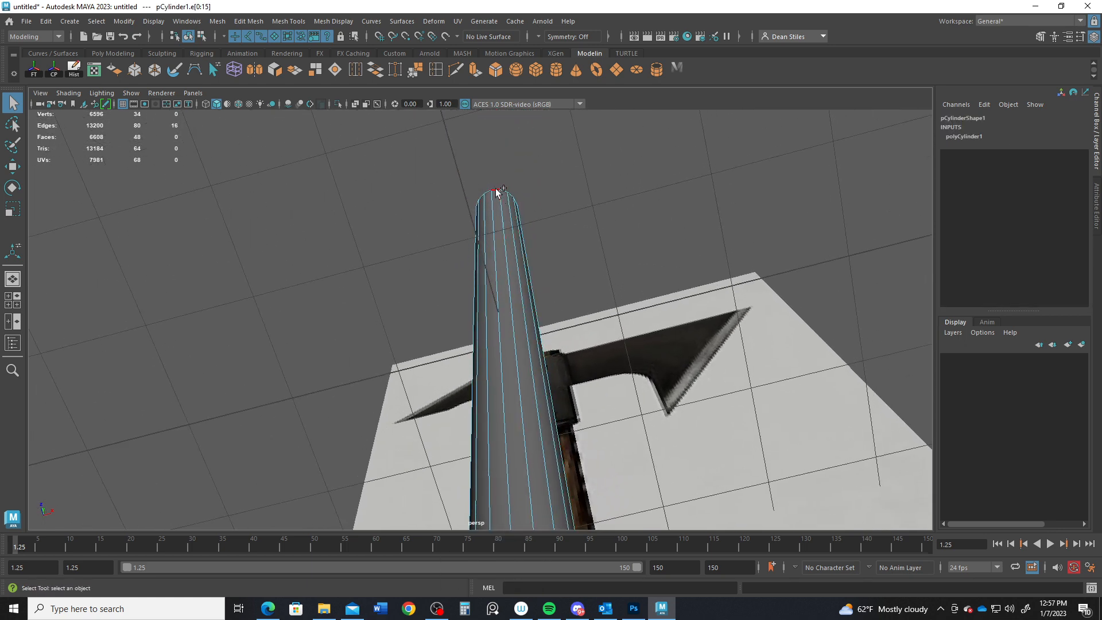
left_click(496, 73)
left_click_drag(595, 409, 667, 348, "alt")
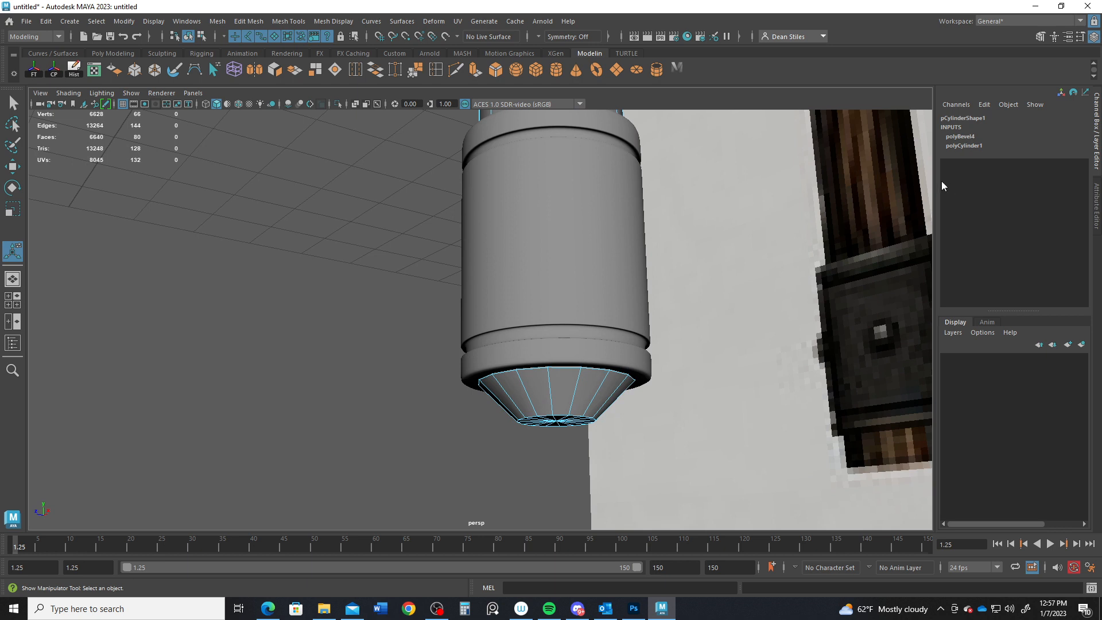
Step: Set the handle bevel's fraction to 0.1 and turn its chamfer off
left_click(962, 137)
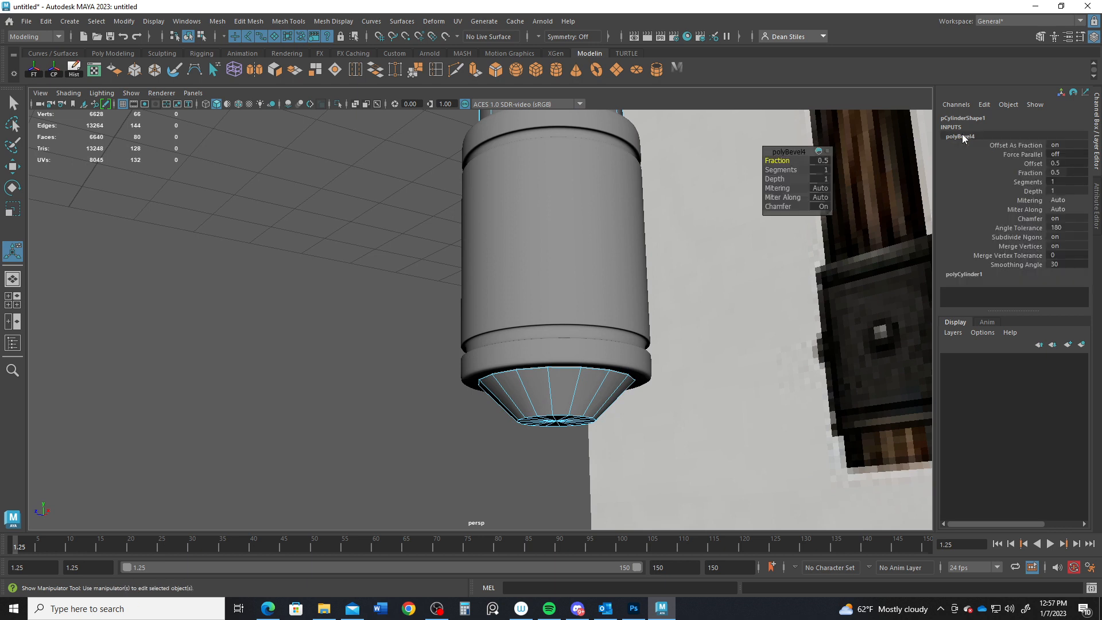
left_click(826, 161)
type(".1")
key("Return")
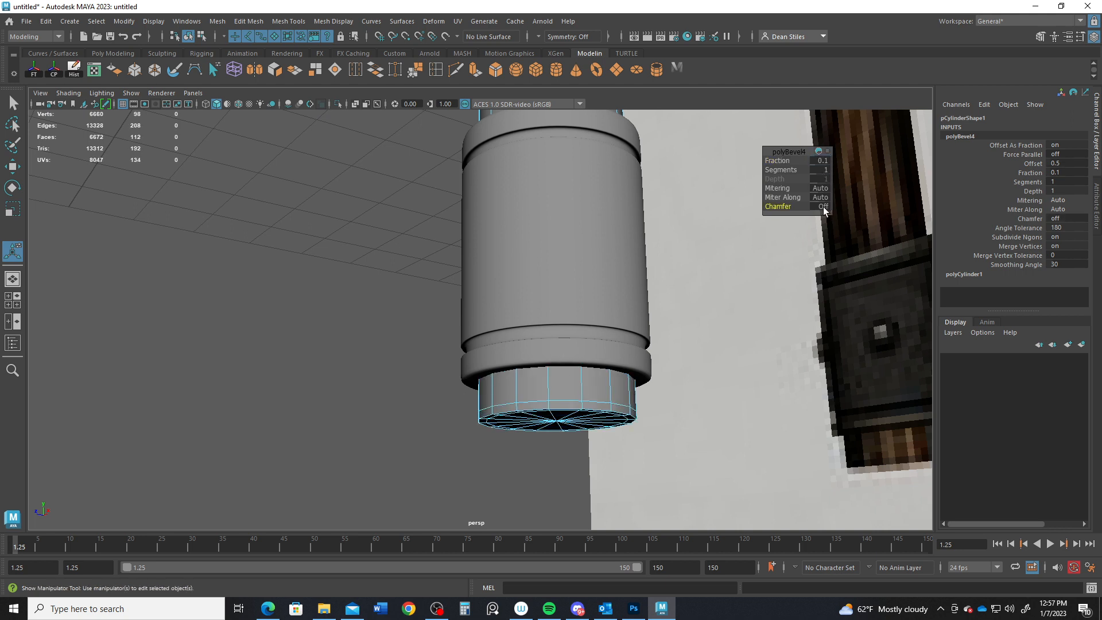
Step: Return the handle to object mode and turn on its smooth preview
right_click_drag(528, 270, 588, 298)
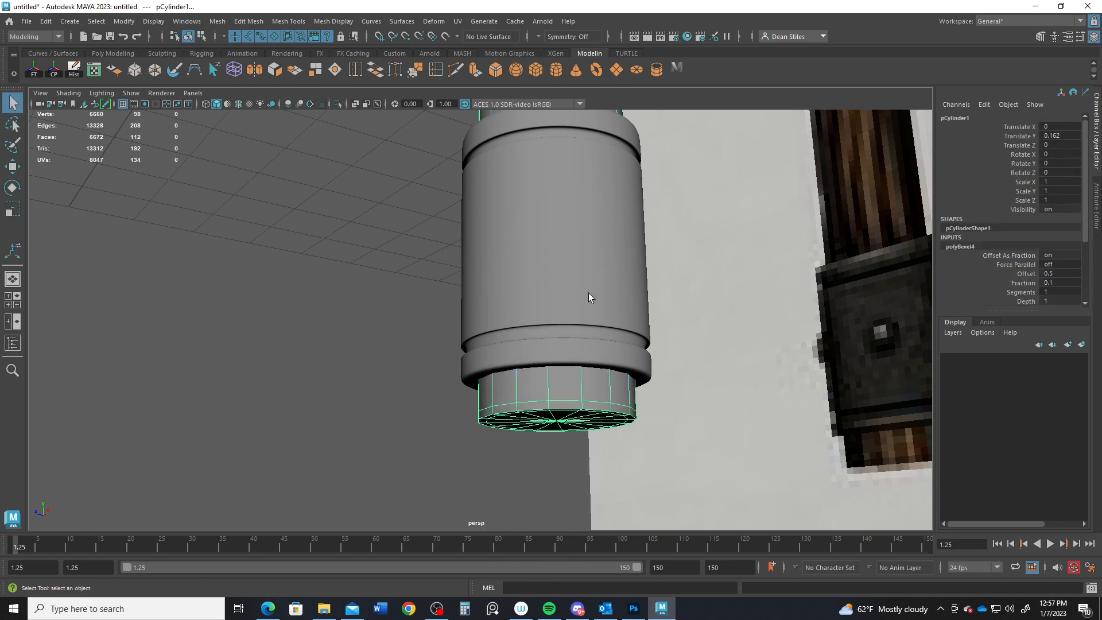
left_click(401, 433)
right_click_drag(652, 477, 518, 225, "alt")
middle_click_drag(519, 225, 495, 290, "alt")
left_click(495, 290)
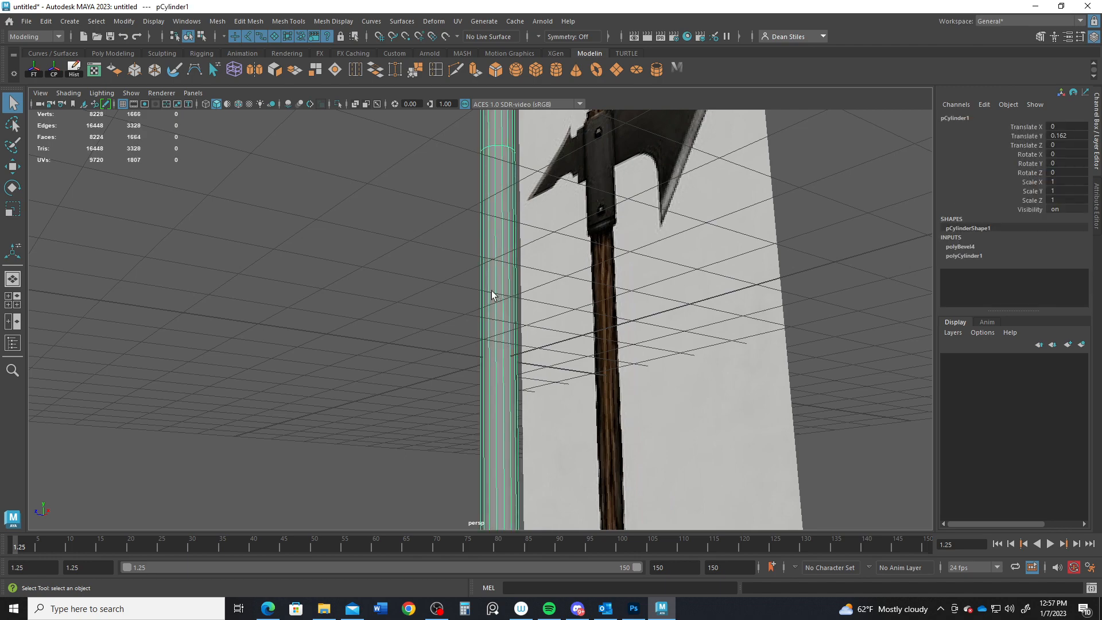
Step: Inspect the smoothed handle along its length and compare the collar with the one in the reference image
left_click_drag(491, 290, 539, 278, "alt")
middle_click_drag(538, 278, 545, 394, "alt")
middle_click_drag(518, 322, 483, 279, "alt")
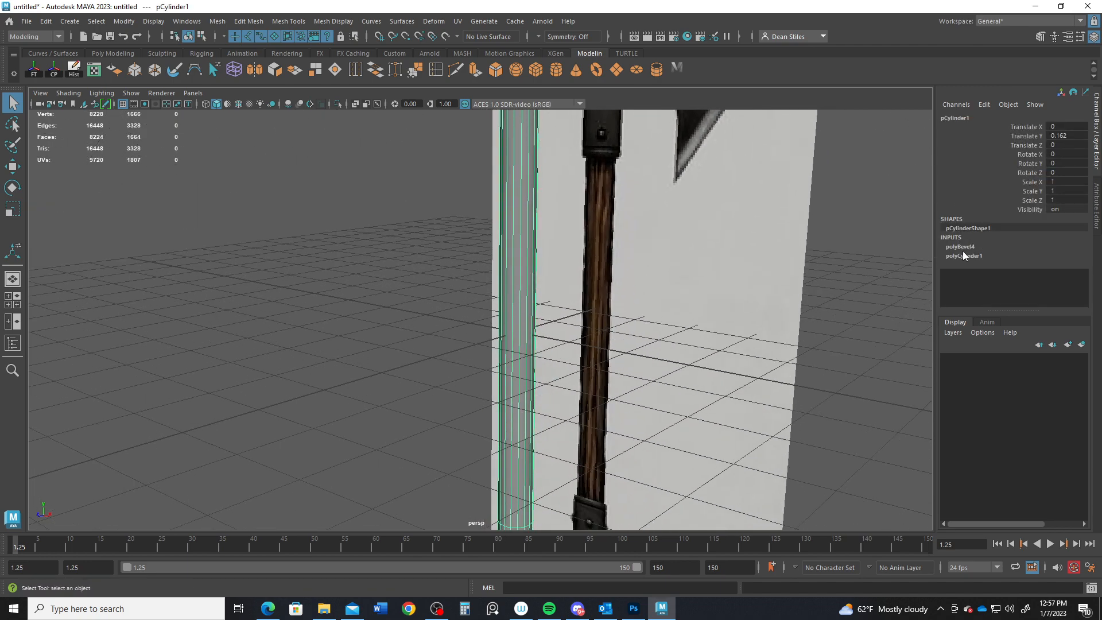
middle_click_drag(558, 343, 545, 240, "alt")
mouse_move(535, 279)
middle_mouse_down("alt")
mouse_move(515, 380)
mouse_move(542, 276)
middle_mouse_up("alt")
right_click_drag(519, 304, 565, 436, "alt")
middle_click_drag(565, 436, 533, 356, "alt")
right_click_drag(534, 356, 598, 259, "alt")
left_click(567, 370)
right_click_drag(566, 370, 642, 338, "alt")
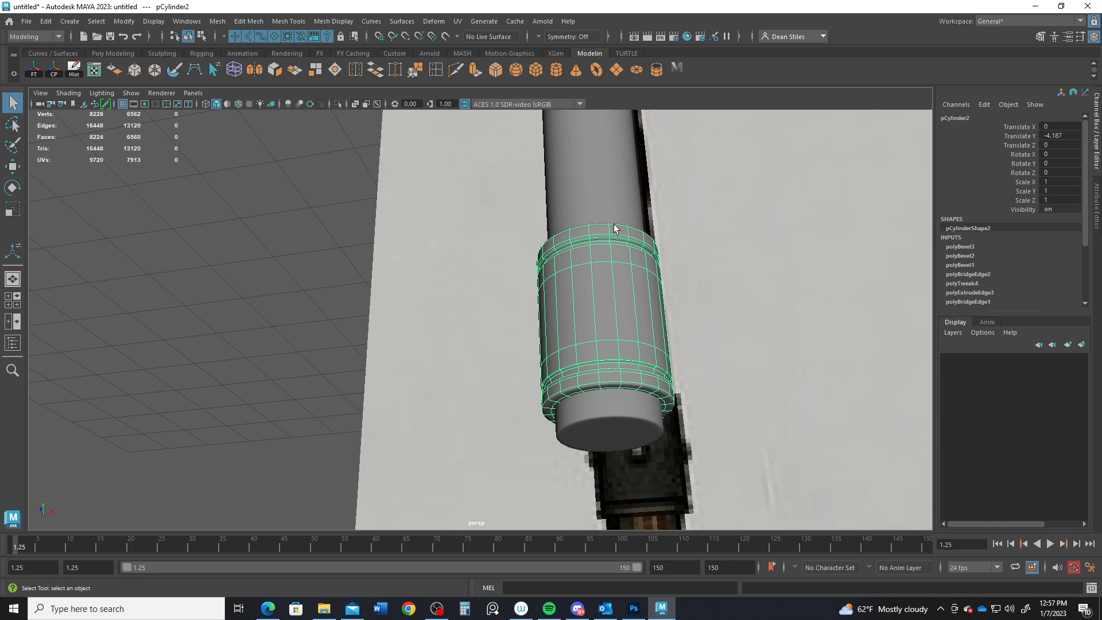
left_click_drag(614, 228, 542, 307, "alt")
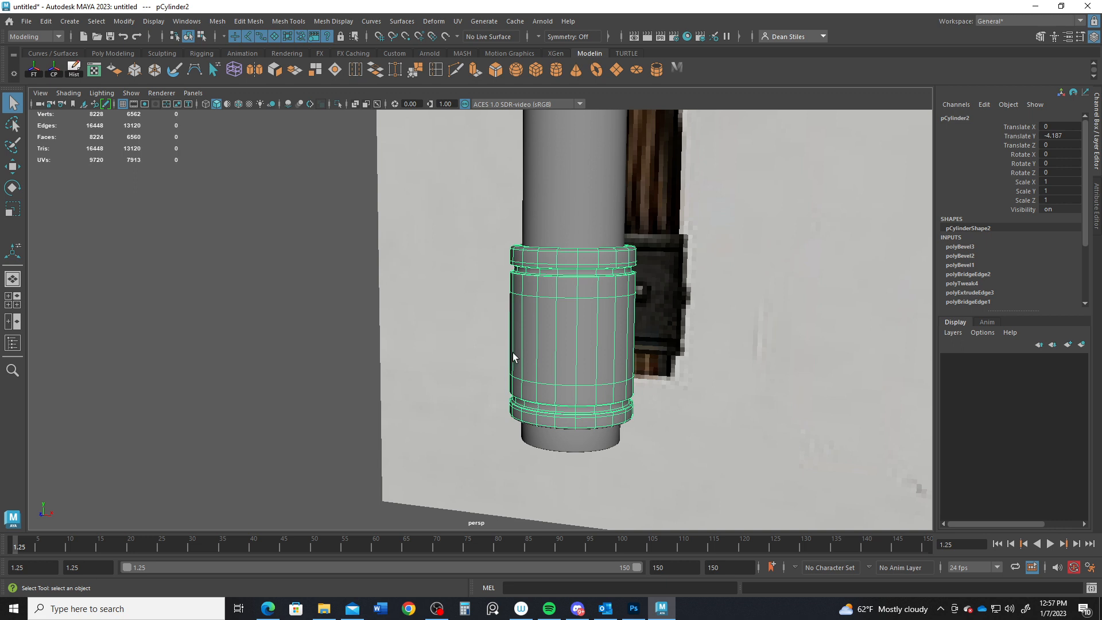
left_click_drag(535, 344, 555, 374, "alt")
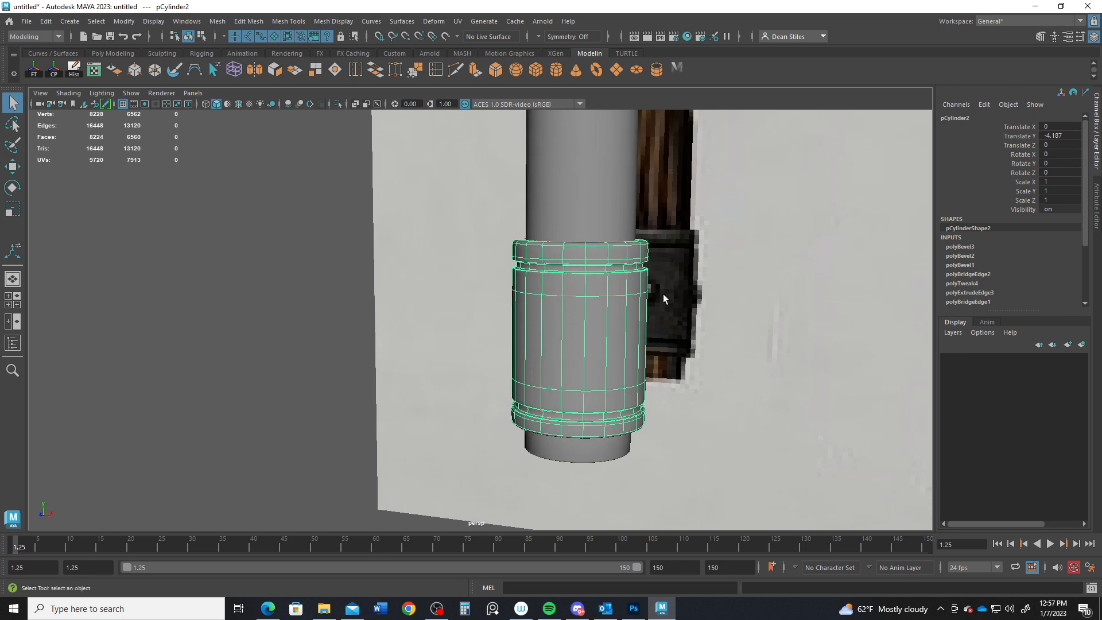
middle_click_drag(662, 294, 541, 291, "alt")
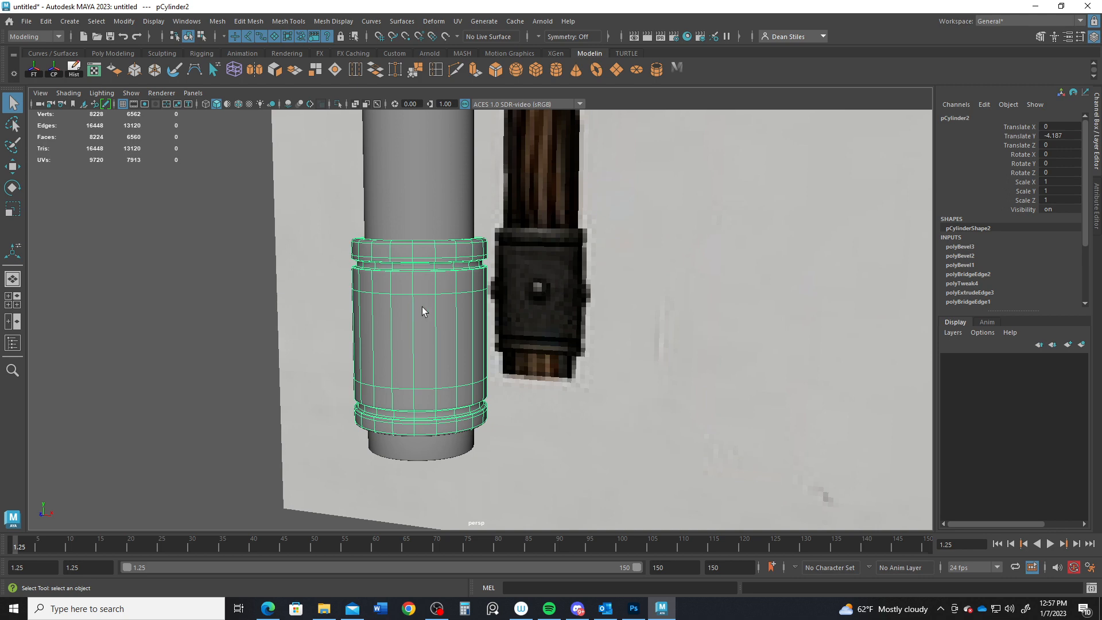
Step: Create a polygon sphere at the scene origin for the collar's rivet
left_click(519, 71)
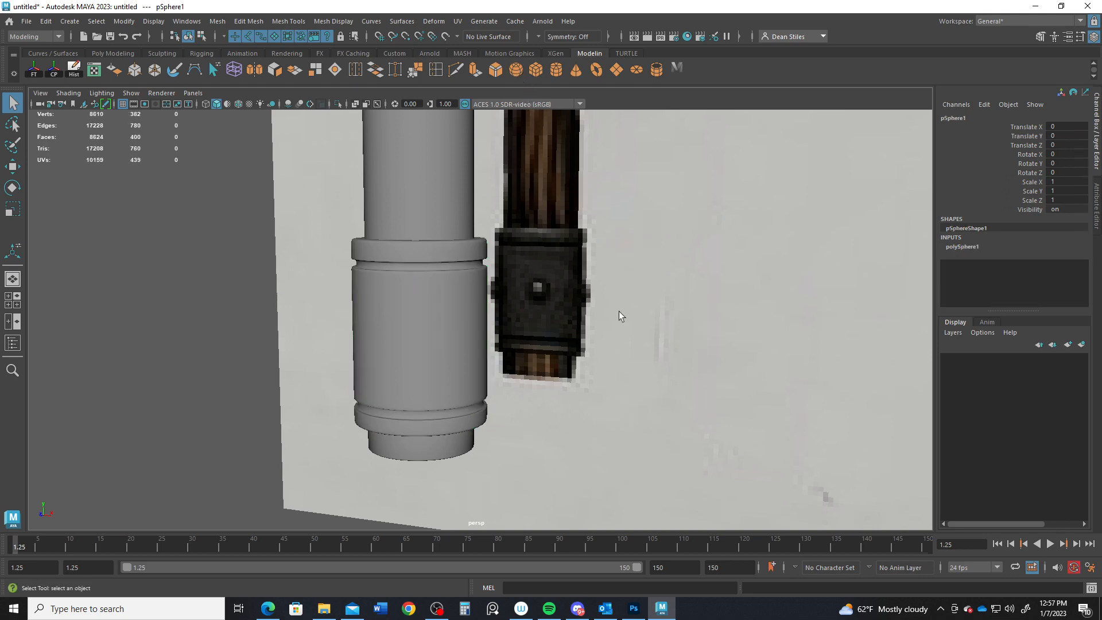
right_click_drag(618, 311, 463, 218, "alt")
middle_click_drag(463, 218, 549, 447, "alt")
middle_click_drag(575, 288, 595, 369, "alt")
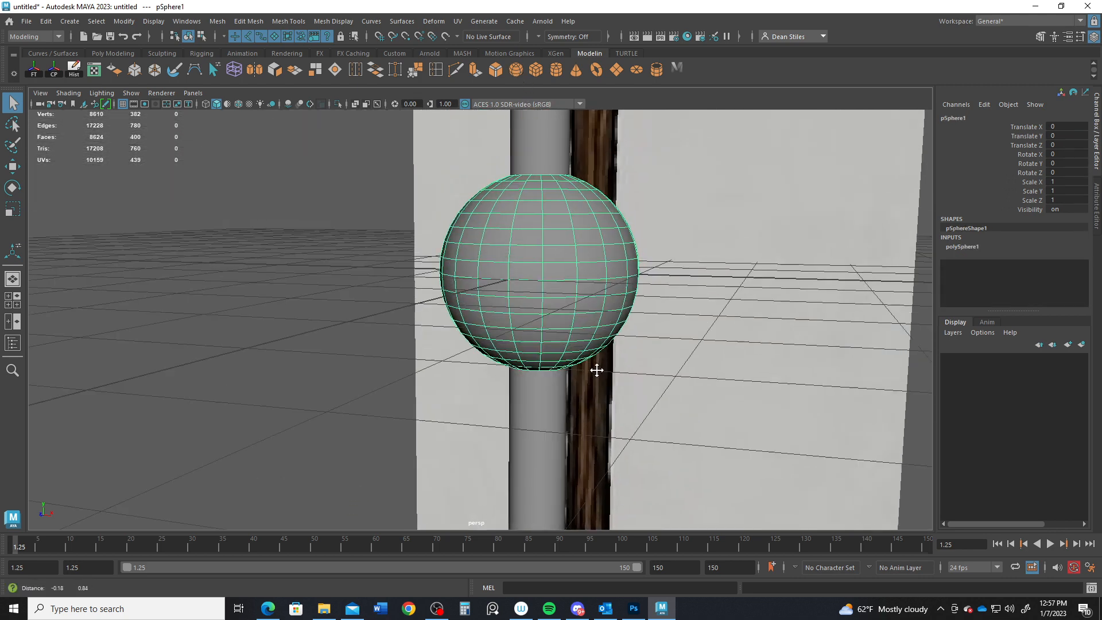
left_click_drag(595, 369, 525, 371, "alt")
key("w")
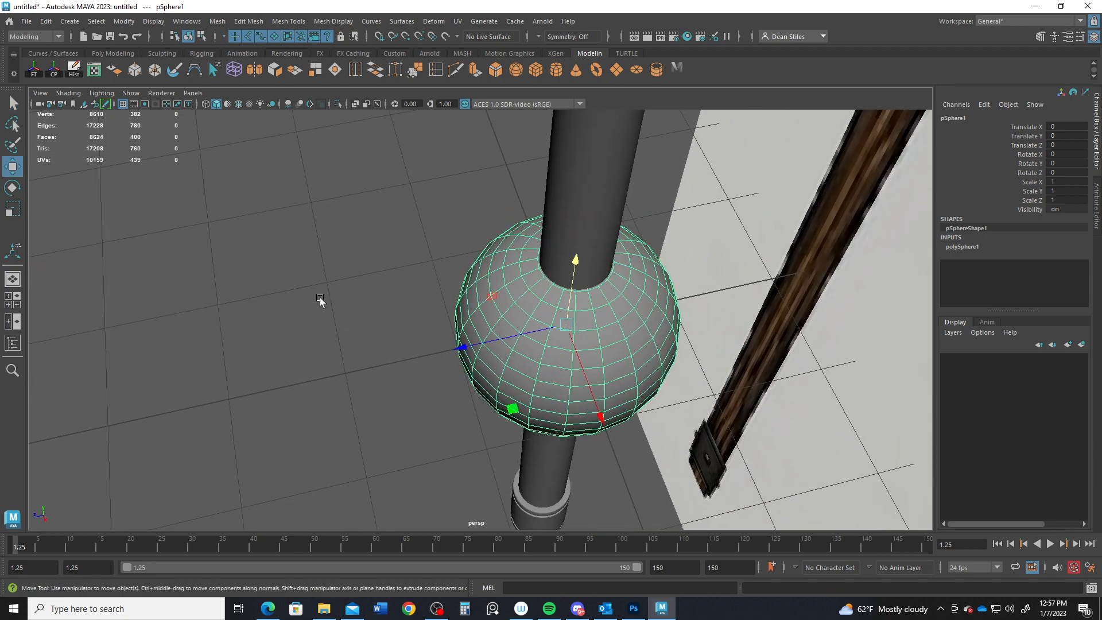
key("space")
key("space")
scroll(575, 364, "down", 8)
scroll(436, 305, "up", 2)
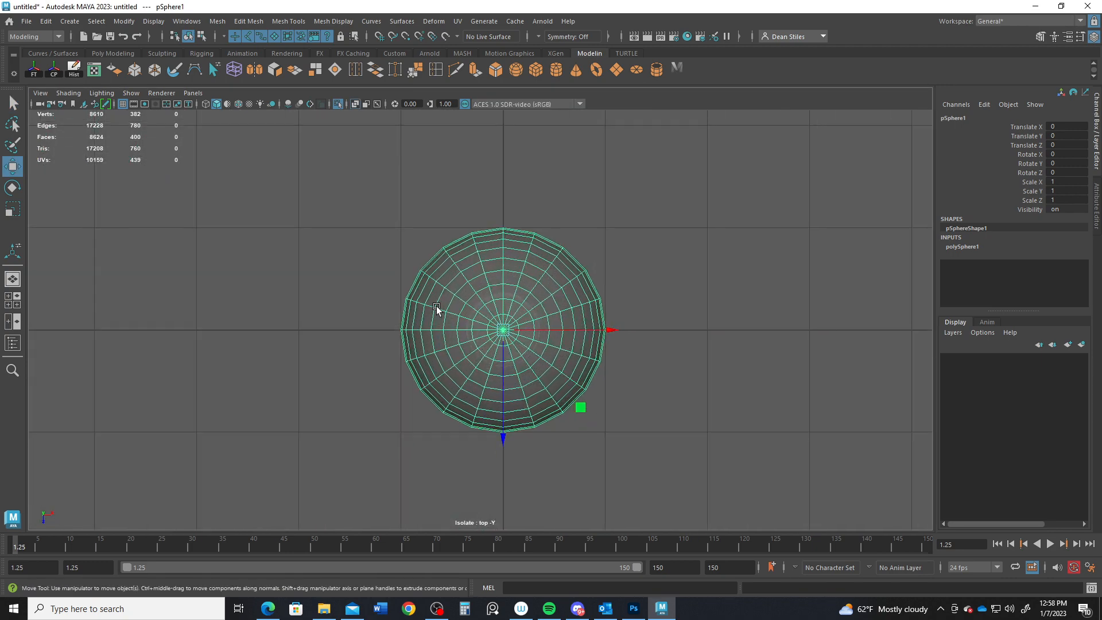
right_click_drag(437, 268, 439, 325)
left_click_drag(354, 198, 641, 326)
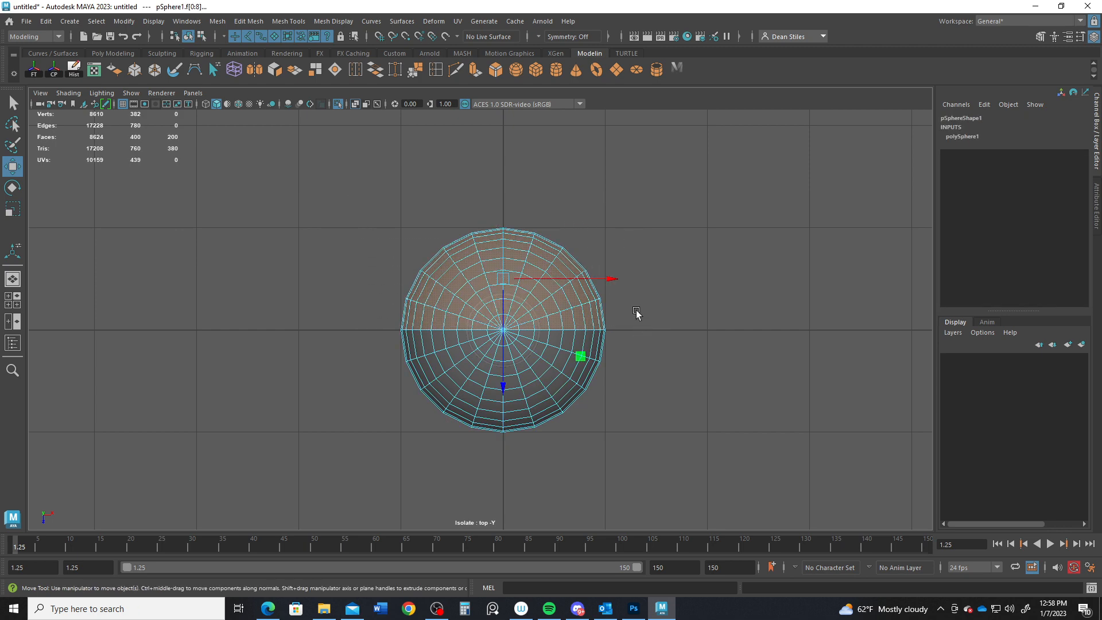
key("Delete")
key("space")
key("space")
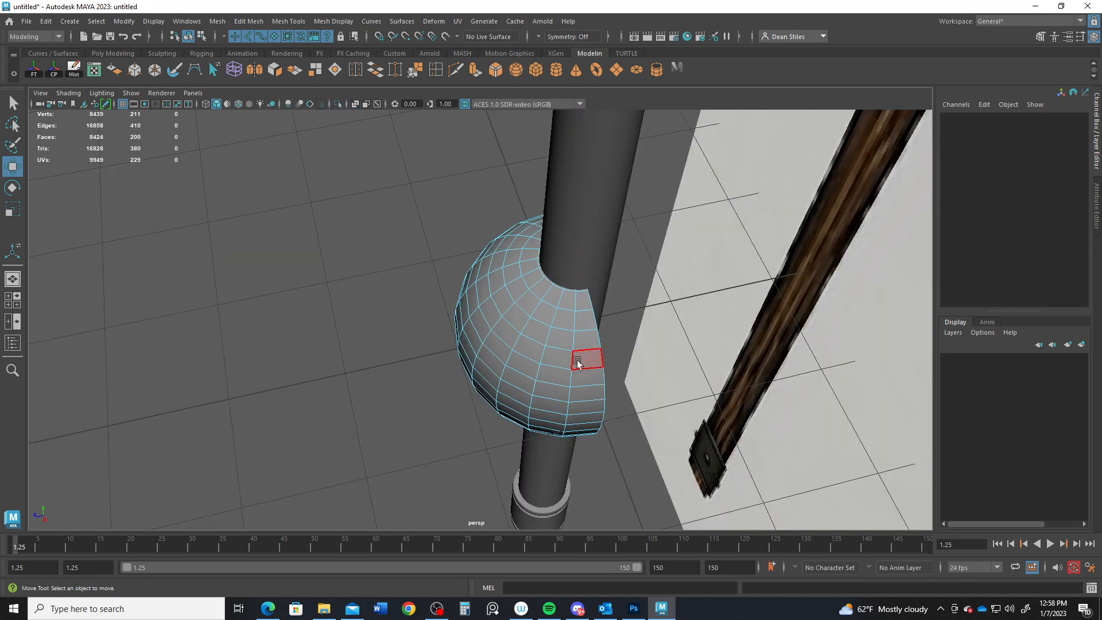
right_click_drag(577, 362, 558, 340)
left_click_drag(506, 336, 561, 313)
key("ctrl+z")
key("ctrl+z")
key("ctrl+z")
Step: In the side view, set the sphere's radius to 0.2 and move it clear of the handle to Translate Z 0.546
right_click_drag(546, 269, 605, 249)
key("space")
key("space")
key("space")
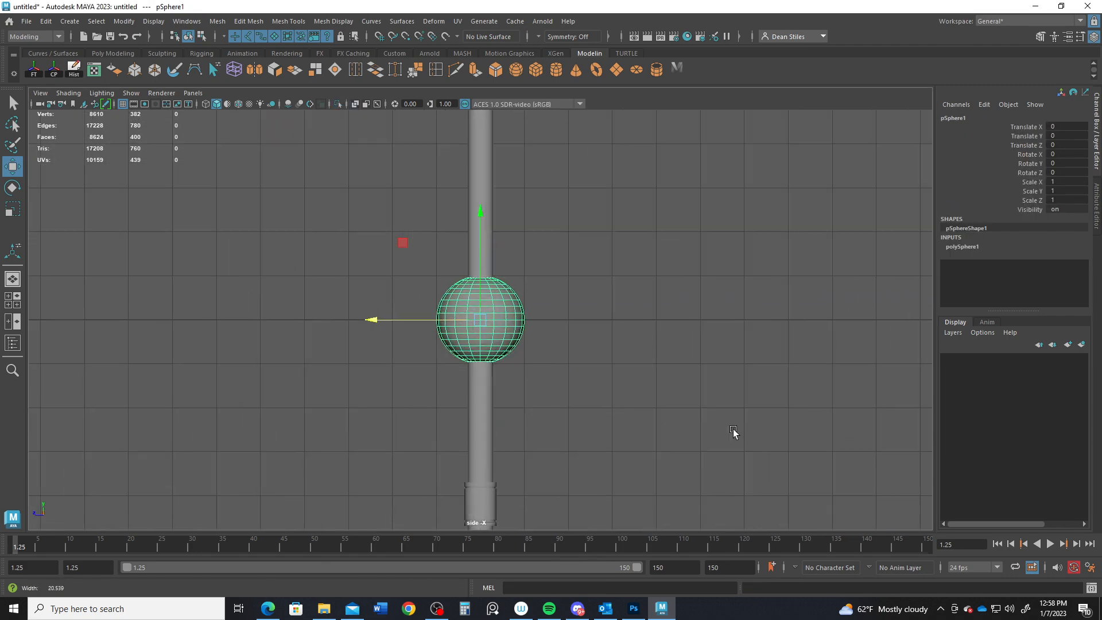
left_click(969, 247)
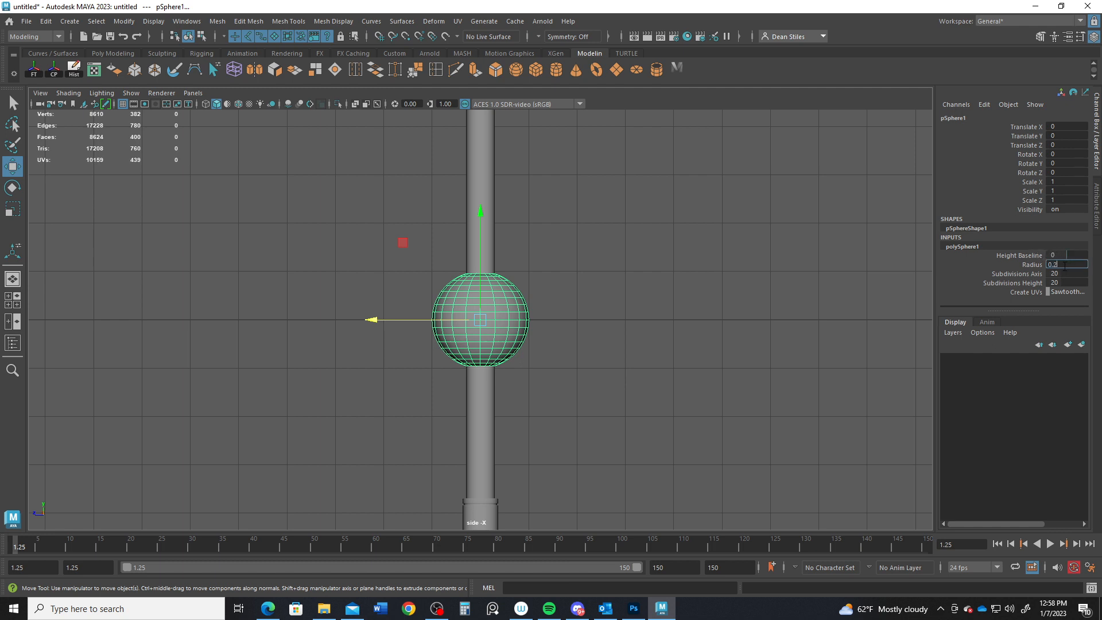
left_click(1065, 265)
type("0.2")
key("Return")
left_click_drag(461, 322, 436, 322)
Step: Set the sphere's axis and height subdivisions to 8
left_click(1064, 273)
double_click(1059, 282)
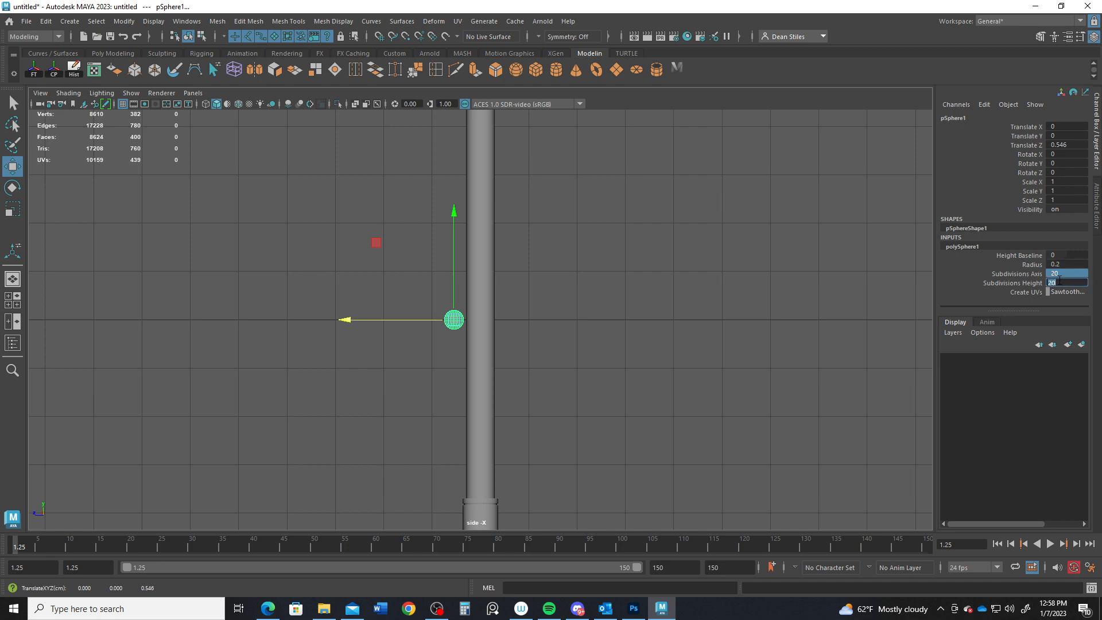
type("8")
key("Return")
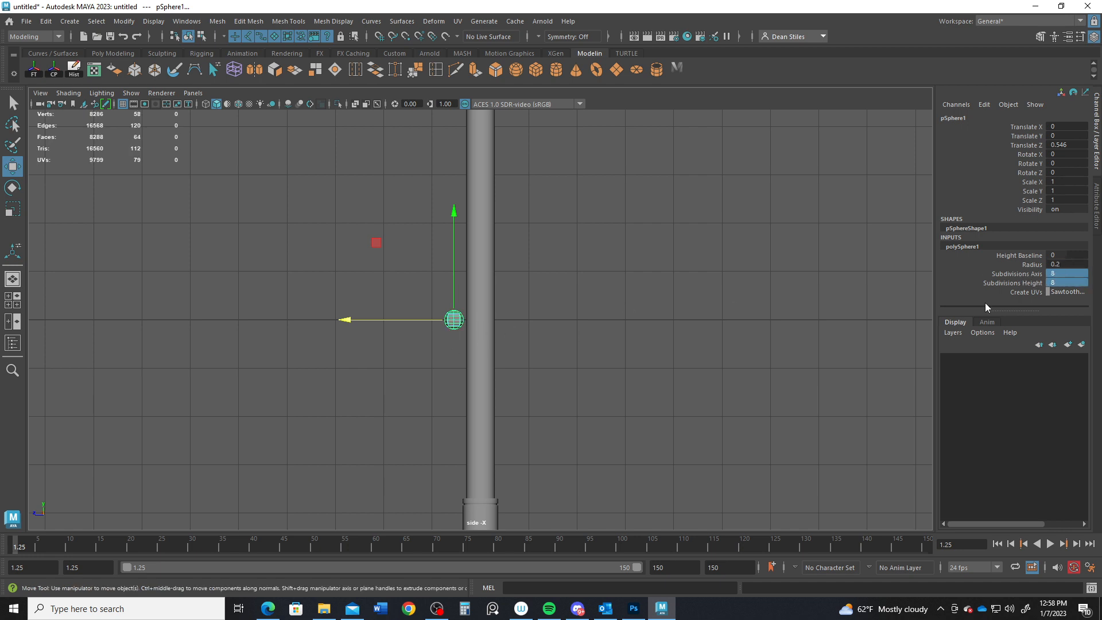
Step: Select the faces of the sphere's lower half in the side view and delete them
scroll(407, 372, "up", 5)
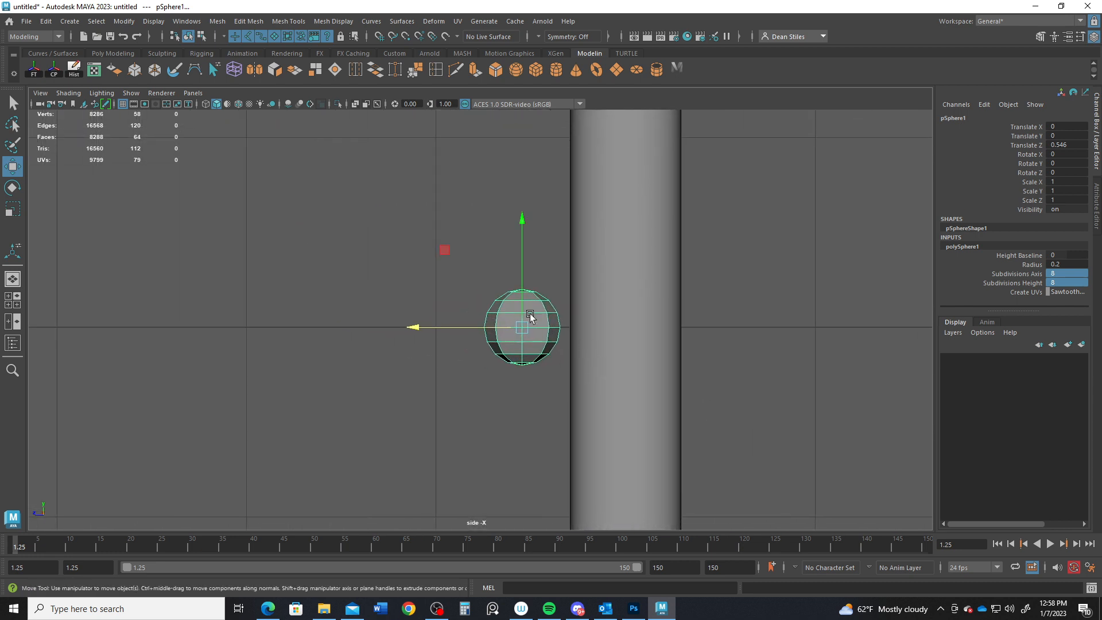
key("q")
right_click_drag(529, 317, 528, 289)
left_click_drag(453, 328, 581, 374)
key("Delete")
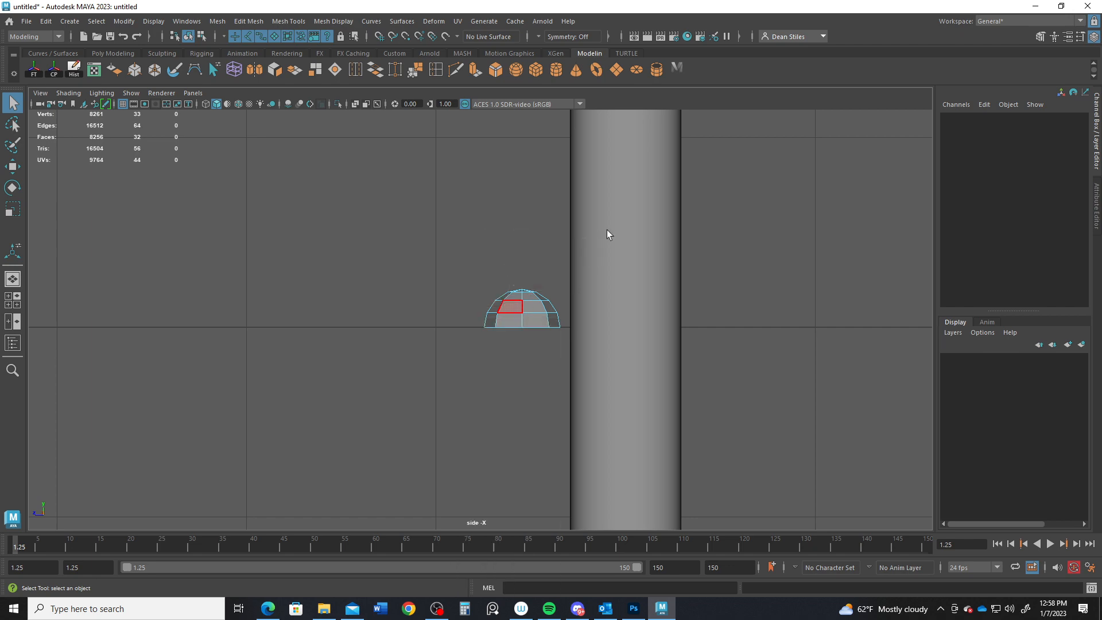
Step: Turn on the half sphere's smooth preview in the perspective view and rotate it 90 degrees about X
key("space")
key("space")
left_click_drag(552, 263, 625, 361, "alt")
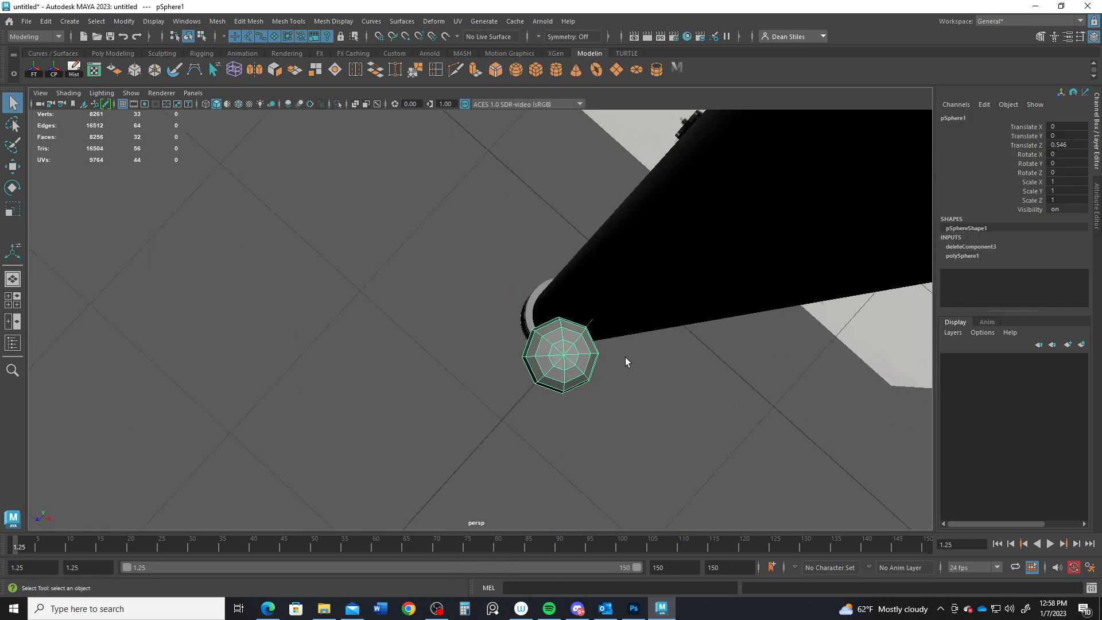
key("3")
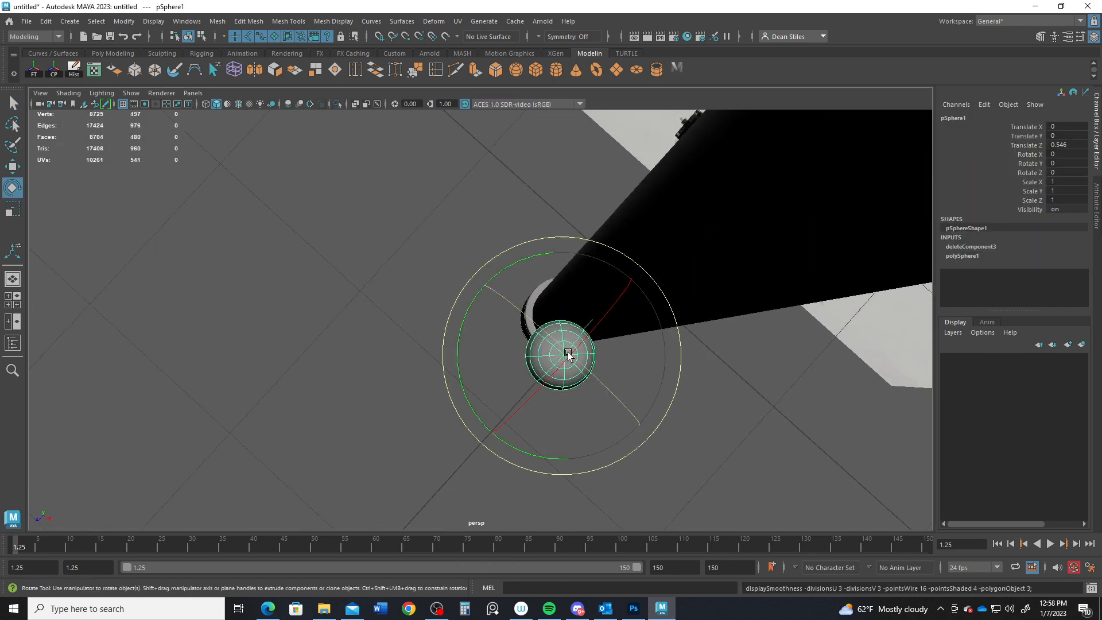
key("e")
left_click_drag(601, 320, 586, 265)
Step: Lower the half sphere to the collar at Translate Y -4.205 and push it into the collar's front at Translate Z 0.3
key("w")
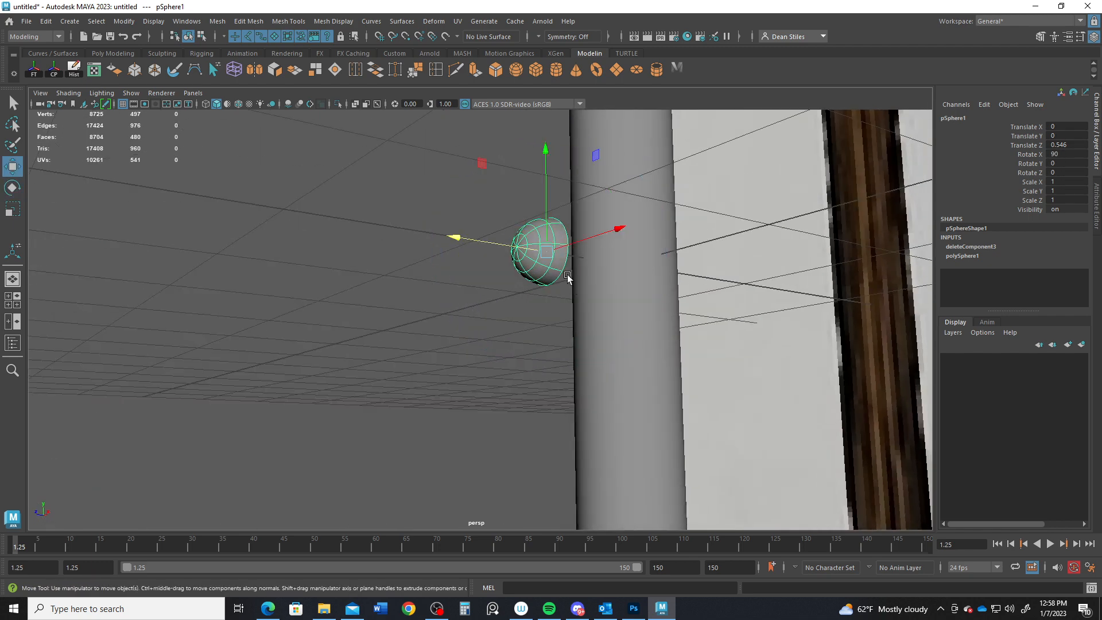
left_click_drag(544, 149, 556, 383)
middle_click_drag(556, 384, 539, 241, "alt")
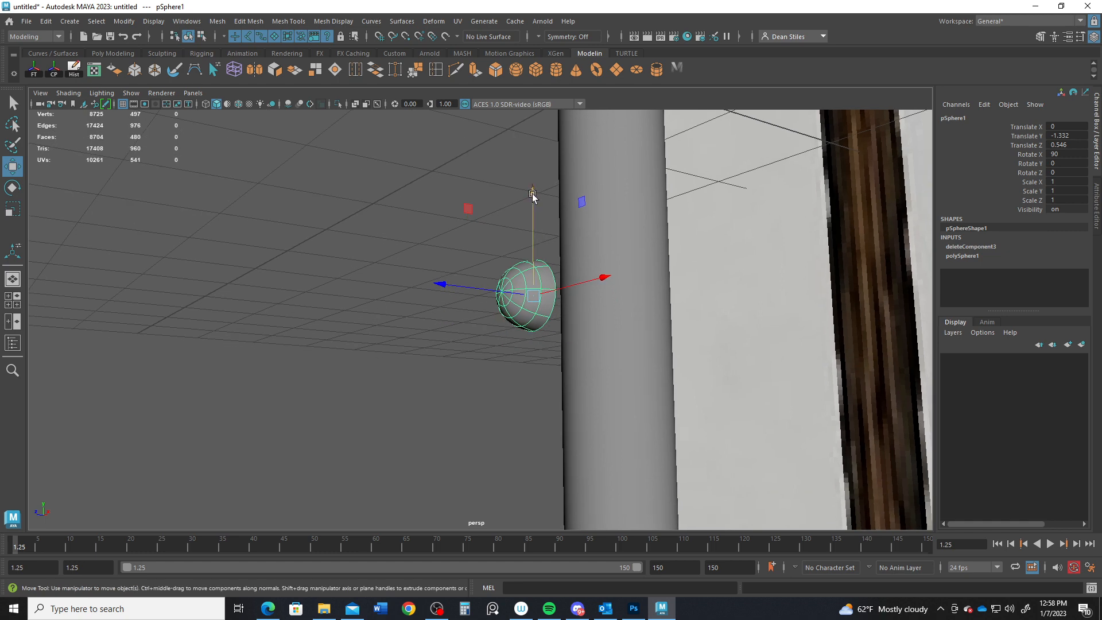
left_click_drag(531, 193, 532, 374)
middle_click_drag(532, 373, 510, 243, "alt")
left_click_drag(529, 185, 529, 358)
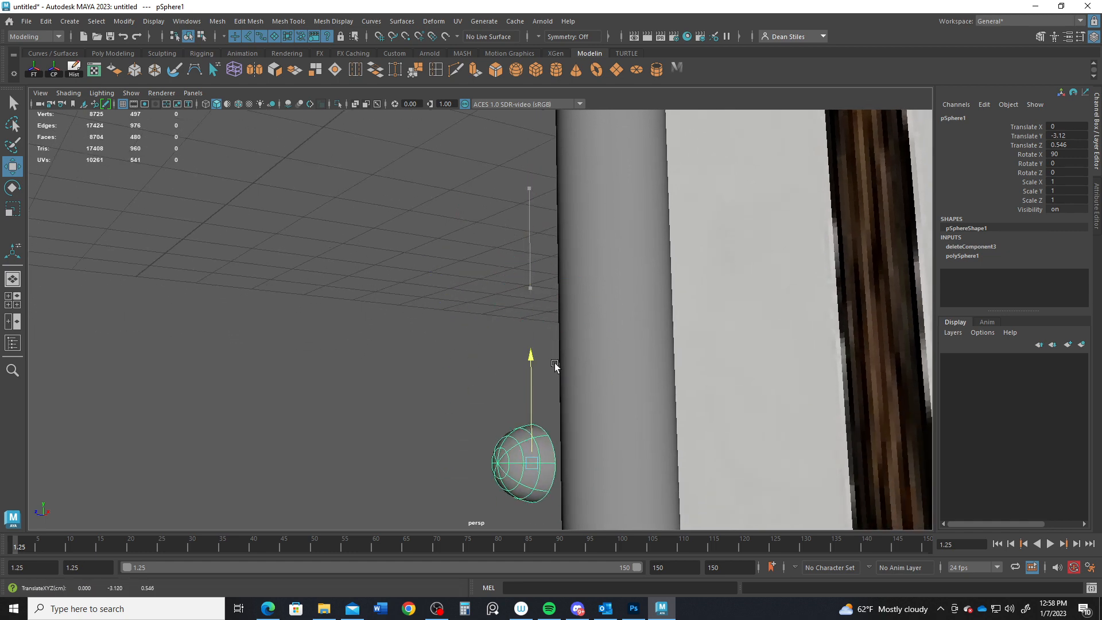
right_click_drag(529, 358, 468, 308, "alt")
left_click_drag(506, 322, 515, 436)
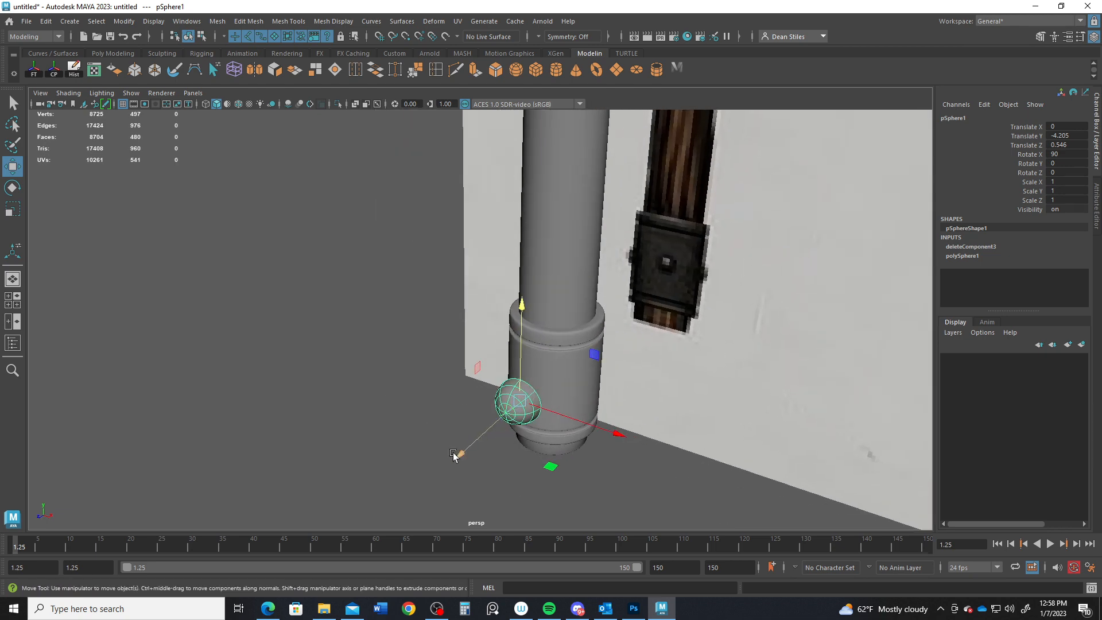
left_click_drag(453, 453, 479, 449)
left_click_drag(479, 449, 485, 449)
left_click_drag(486, 449, 598, 418, "alt")
Step: In the front view, scale the half sphere uniformly to 0.393 and raise it on the collar to Translate Y -4.167
key("space")
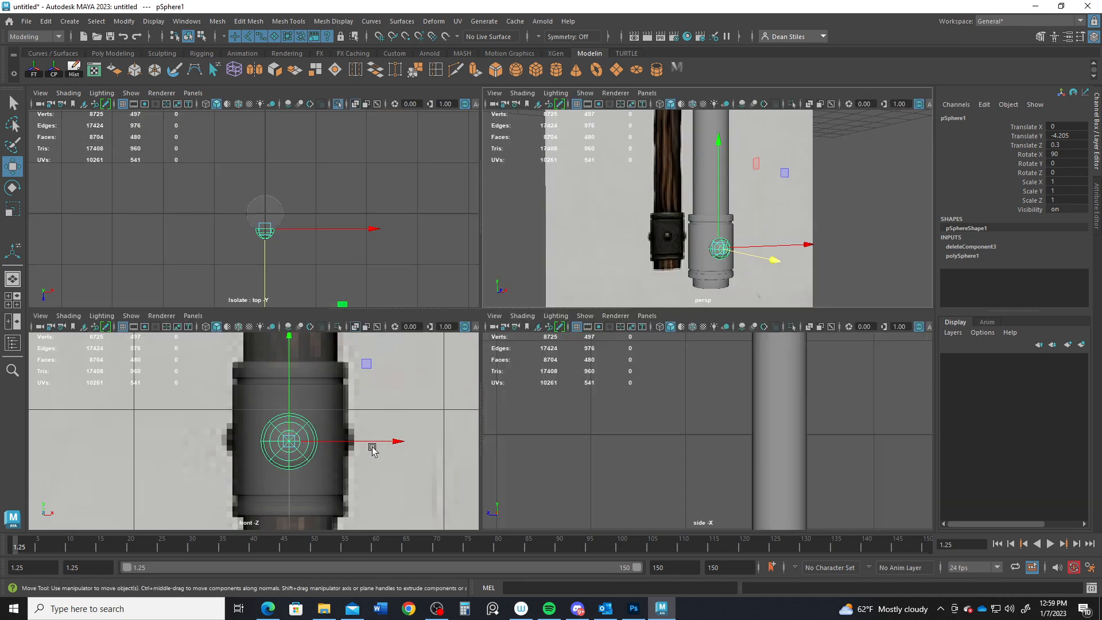
key("space")
key("r")
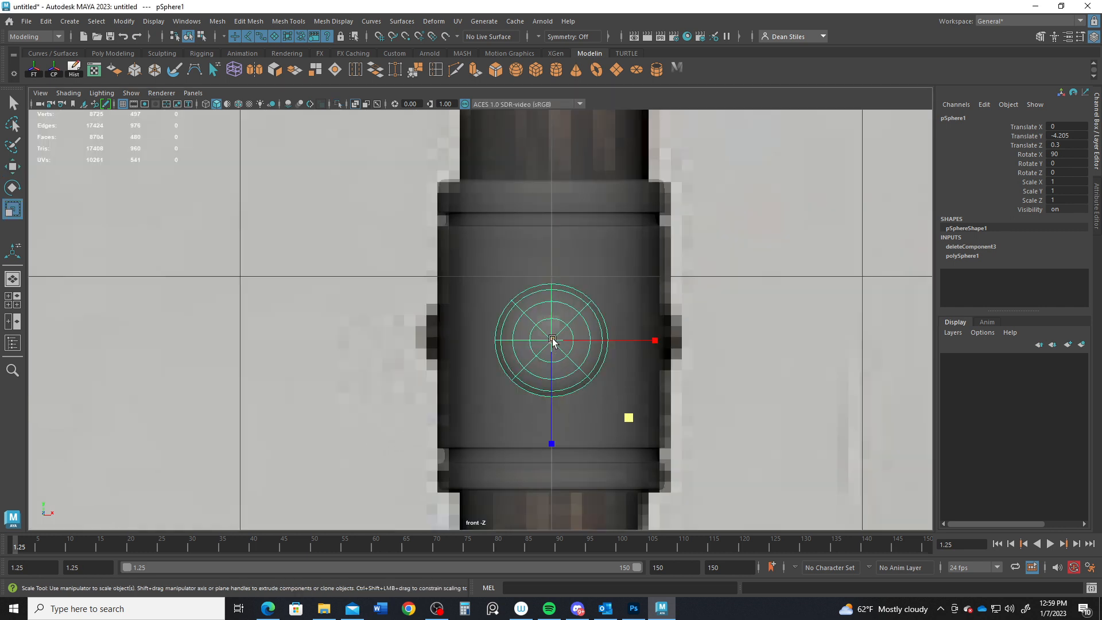
left_click_drag(552, 340, 485, 341)
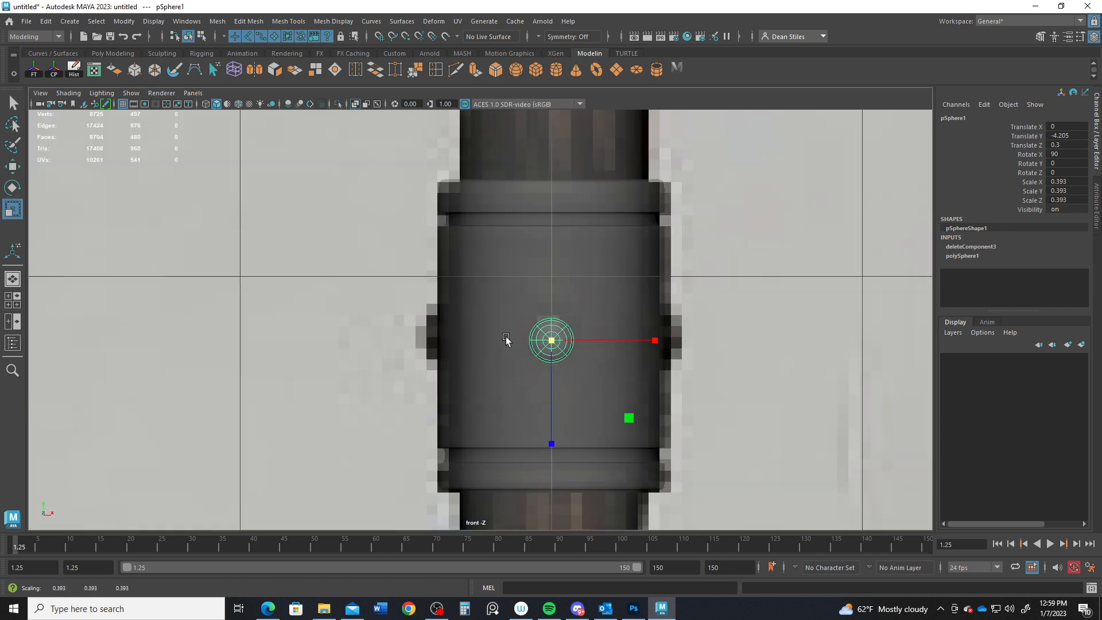
key("w")
left_click_drag(551, 322, 551, 310)
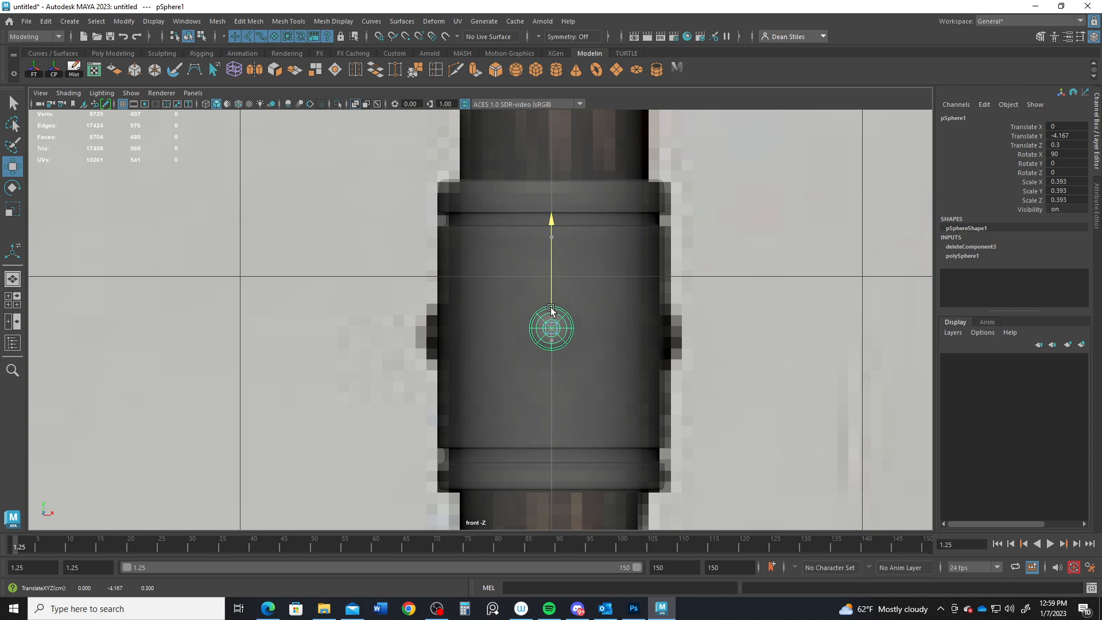
Step: In the perspective view, pull the half sphere outward from the collar's front to Translate Z 0.346
key("space")
key("space")
middle_click_drag(672, 320, 617, 388, "alt")
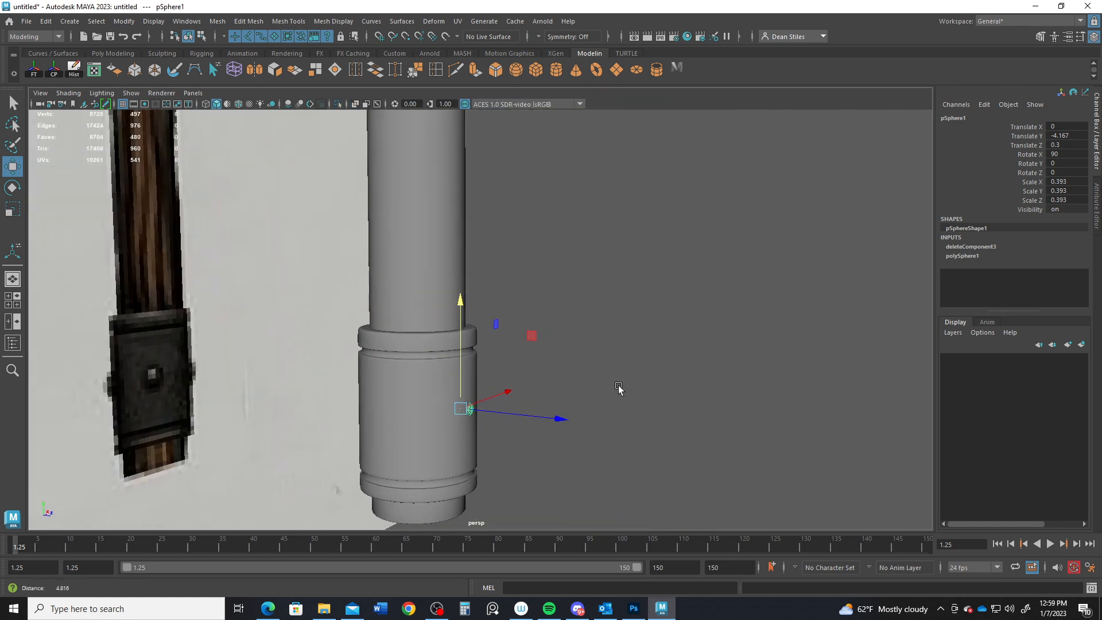
scroll(618, 388, "up", 3)
left_click_drag(540, 473, 571, 448)
Step: In the top view, show wireframe on the shaded models and snap the half sphere's pivot to the center of the handle
key("space")
key("space")
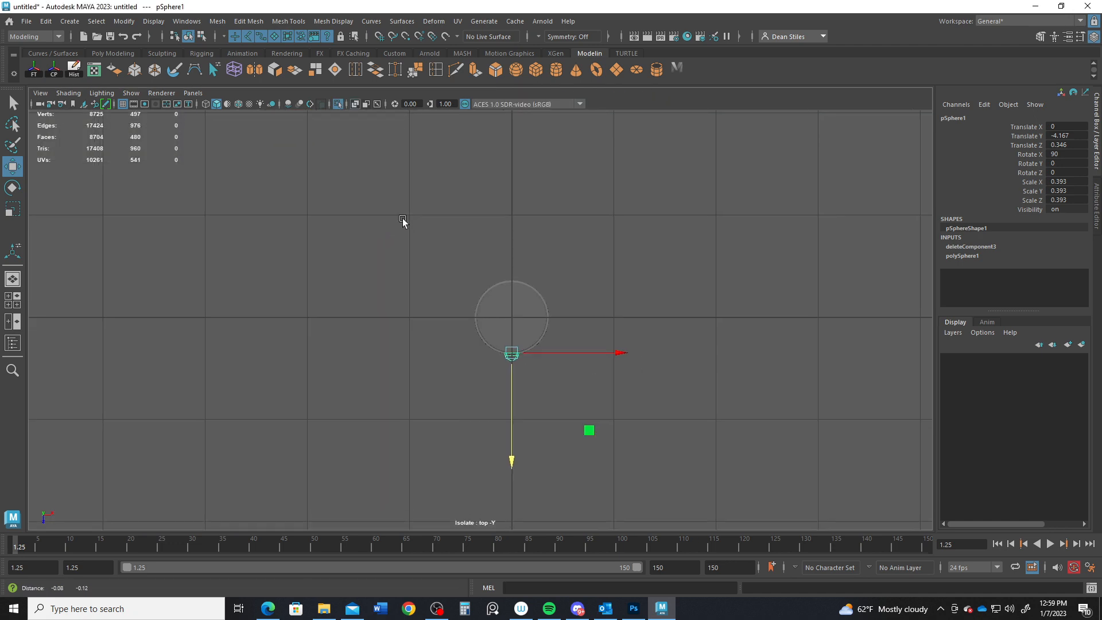
right_click_drag(402, 221, 696, 362, "alt")
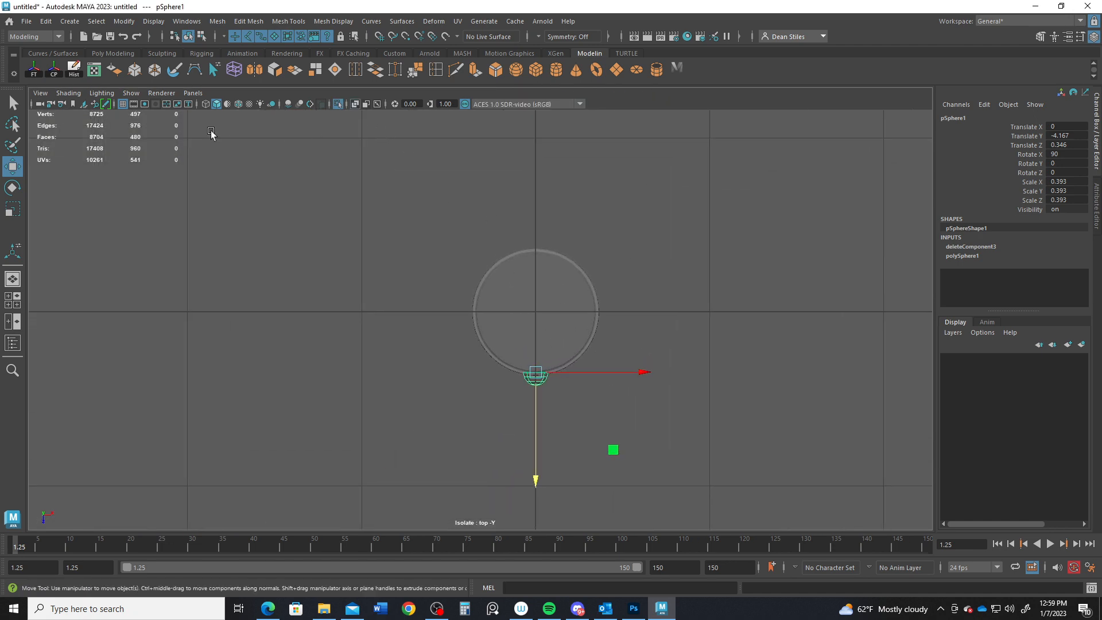
left_click(238, 105)
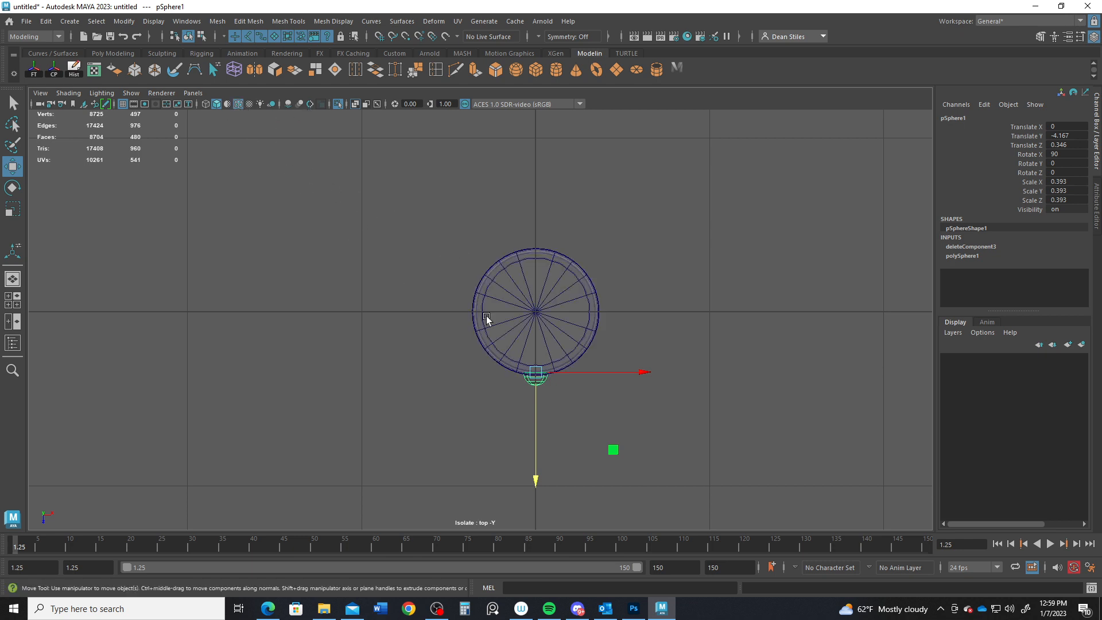
scroll(487, 314, "up", 6)
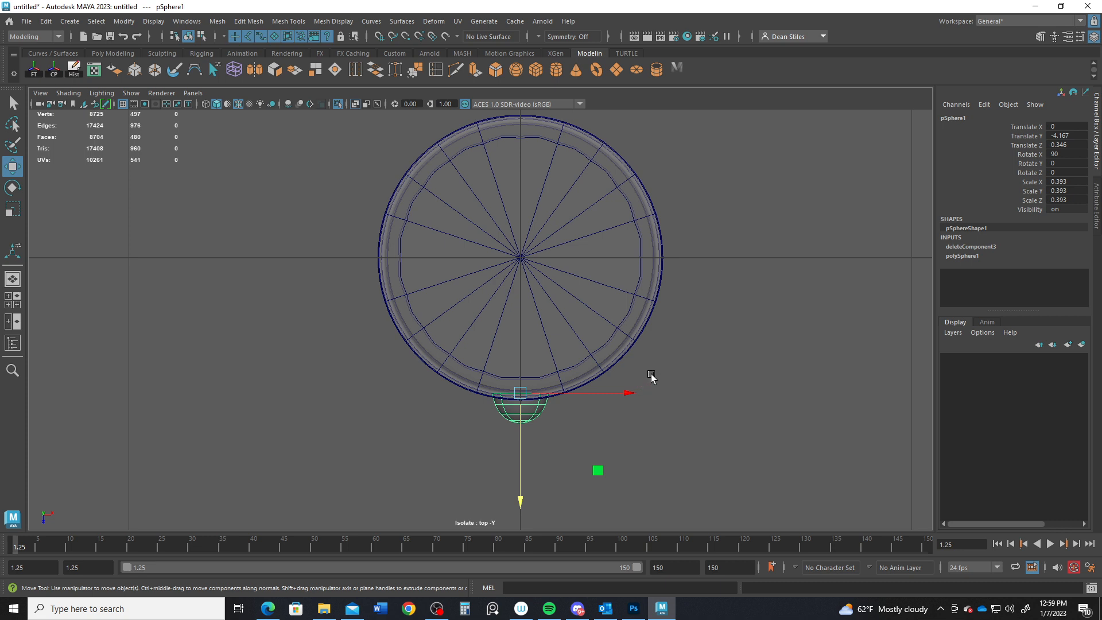
key("d")
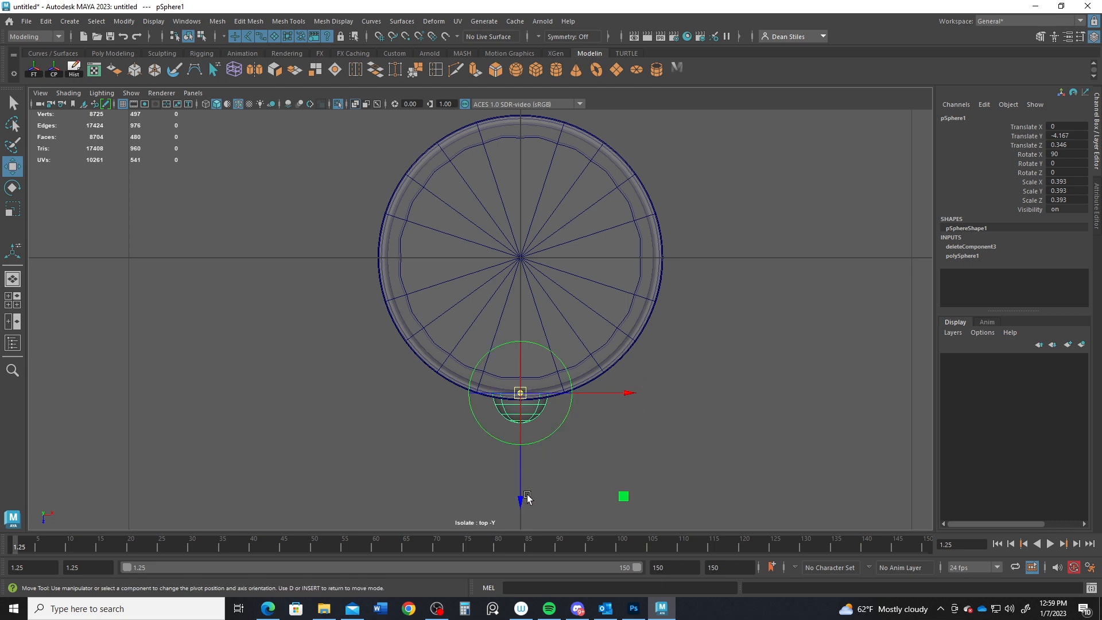
key("v")
left_click_drag(518, 500, 534, 260)
key("d")
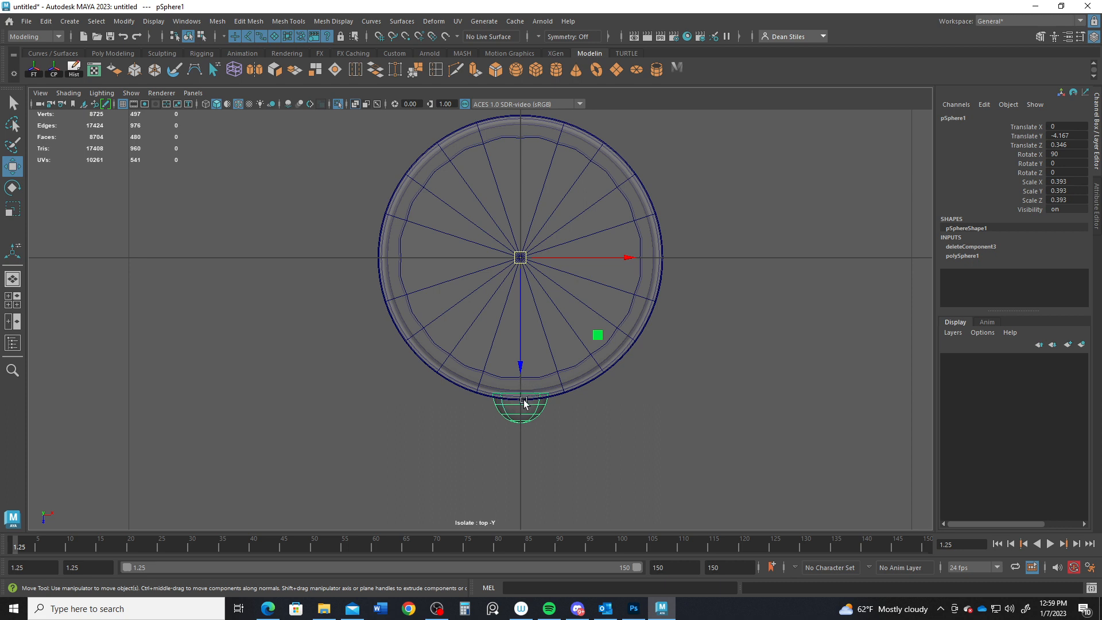
Step: Clone the half sphere by rotating it around the handle and set the copy's Rotate Y to 90
key("e")
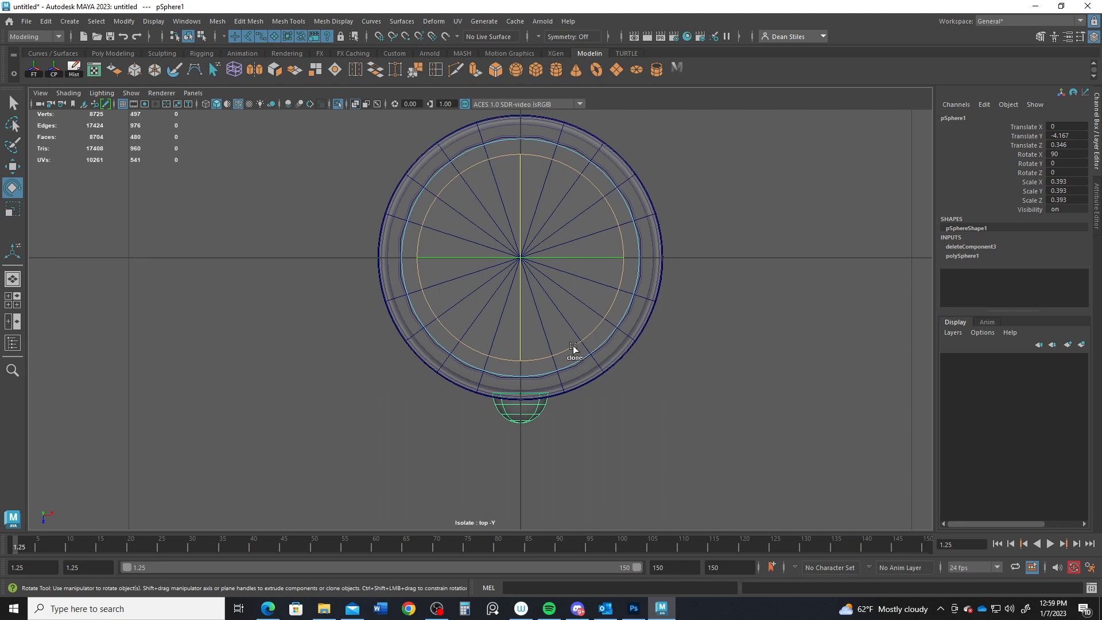
left_click_drag(573, 347, 587, 345, "shift")
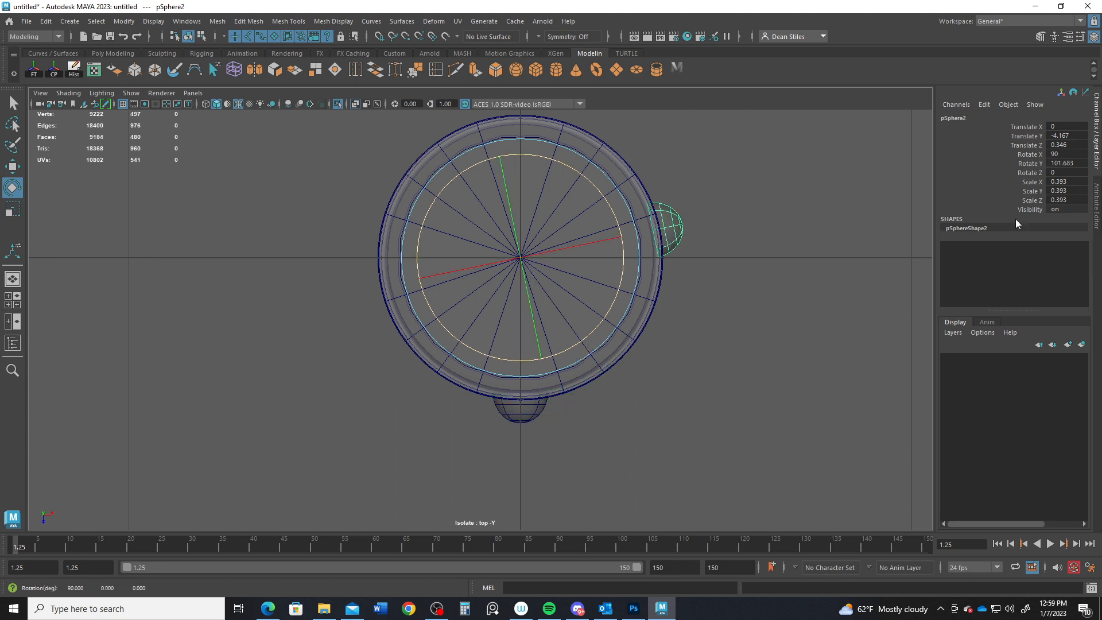
double_click(1070, 163)
type("90")
key("Return")
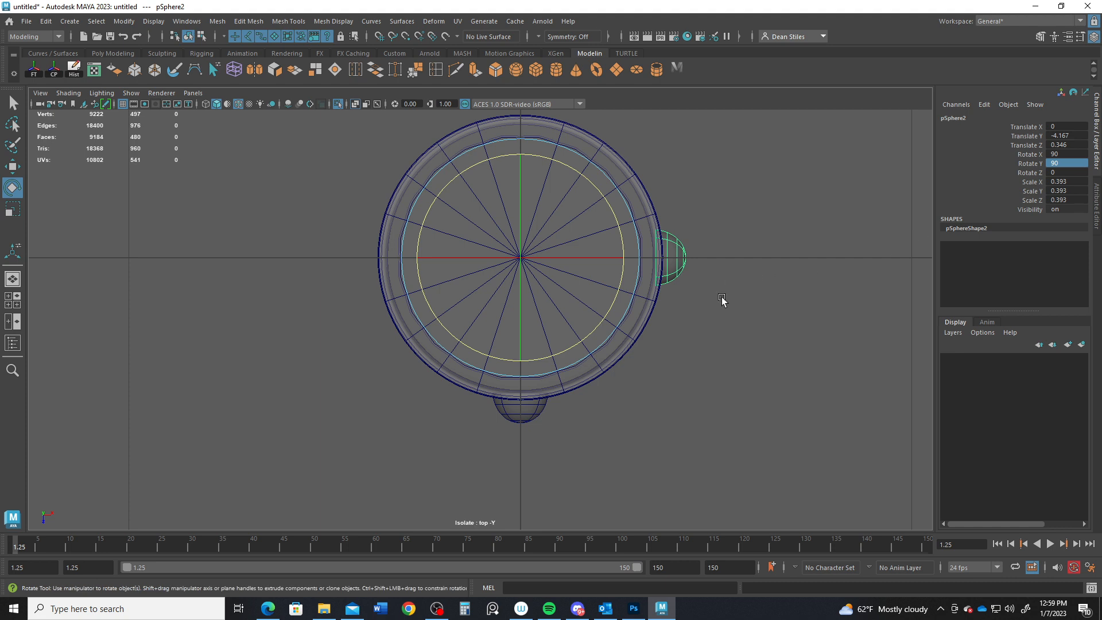
Step: Repeat the 90-degree duplicate with transform twice to place rivets on the collar's remaining two sides, and return to the perspective view
key("shift+d")
key("shift+d")
scroll(701, 301, "down", 5)
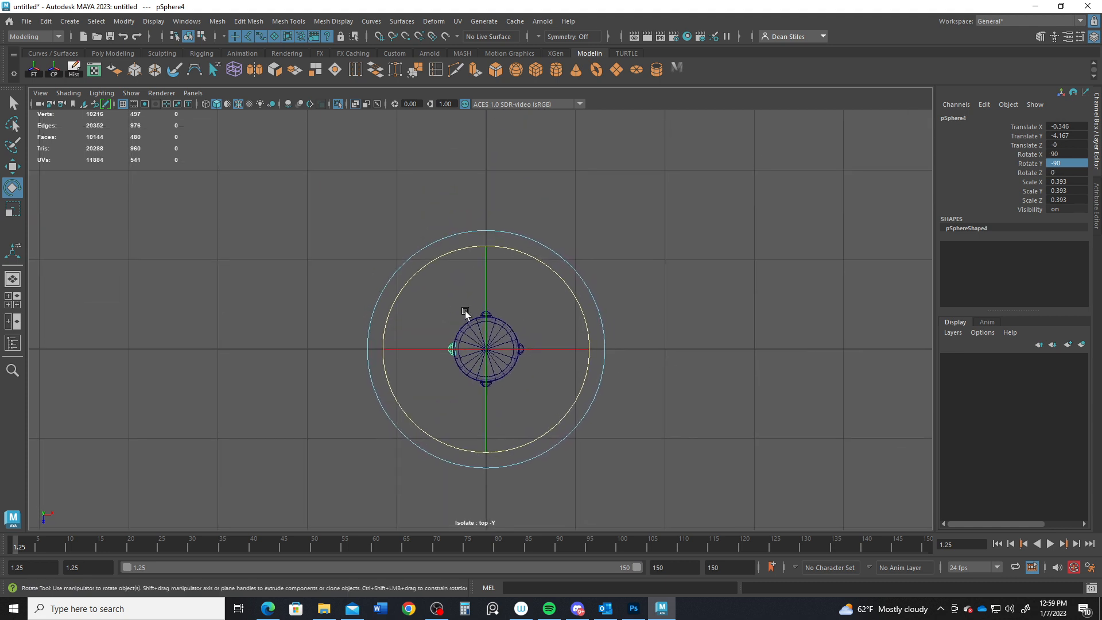
key("space")
key("space")
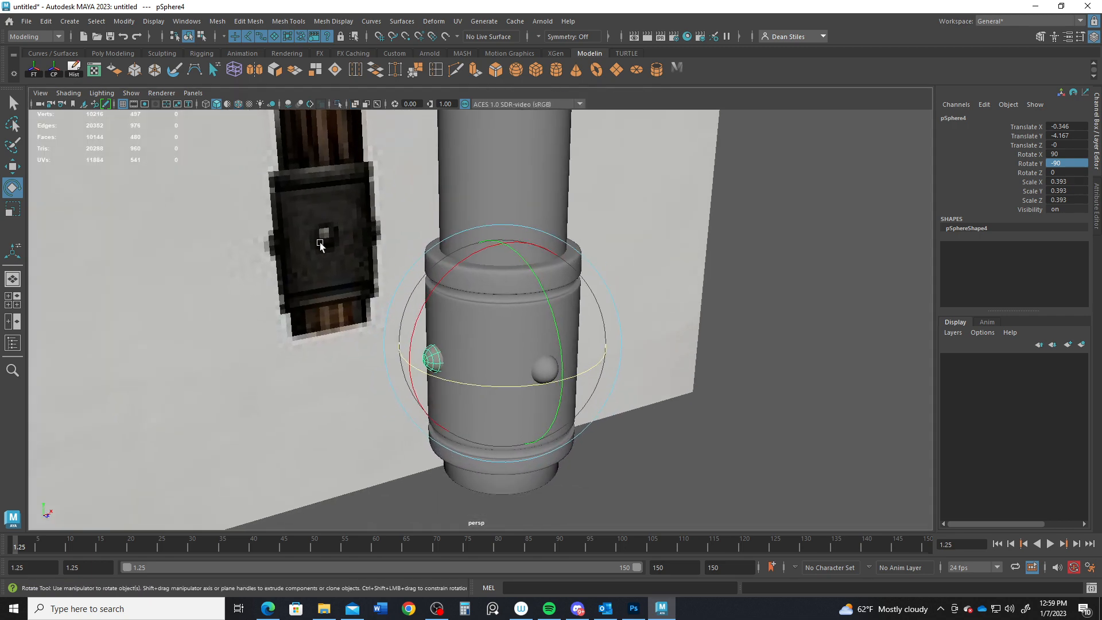
Step: Examine the placement of the rivets around the collar from several sides against the reference image
key("q")
left_click_drag(445, 378, 349, 362, "alt")
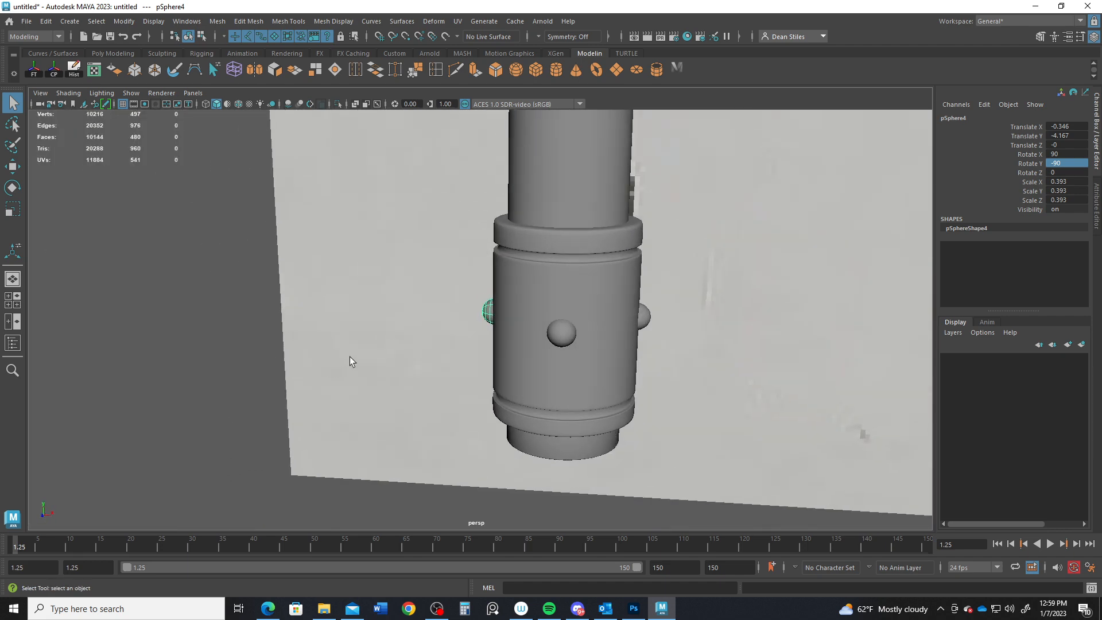
left_click_drag(515, 356, 775, 294, "alt")
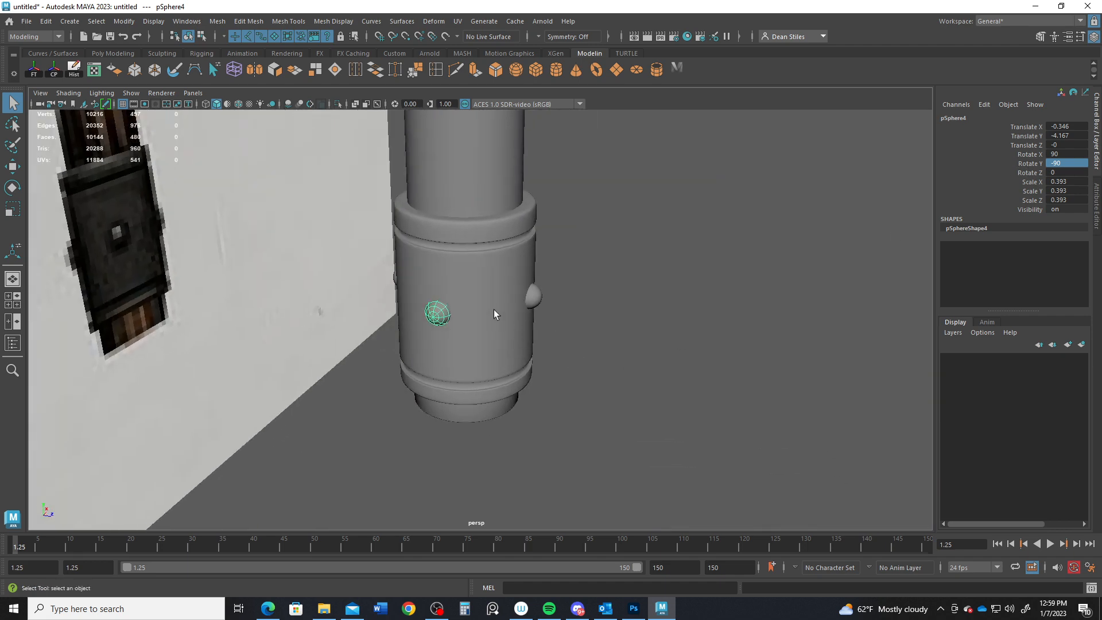
left_click(629, 328)
left_click_drag(662, 320, 673, 367, "alt")
middle_click_drag(673, 366, 605, 348, "alt")
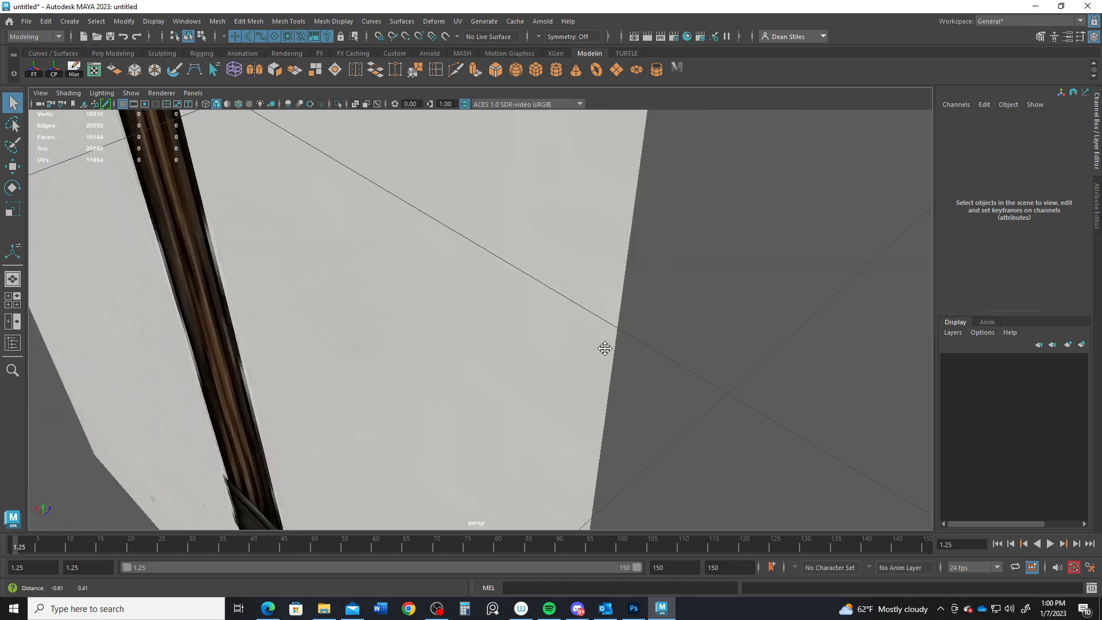
left_click_drag(604, 348, 439, 365, "alt")
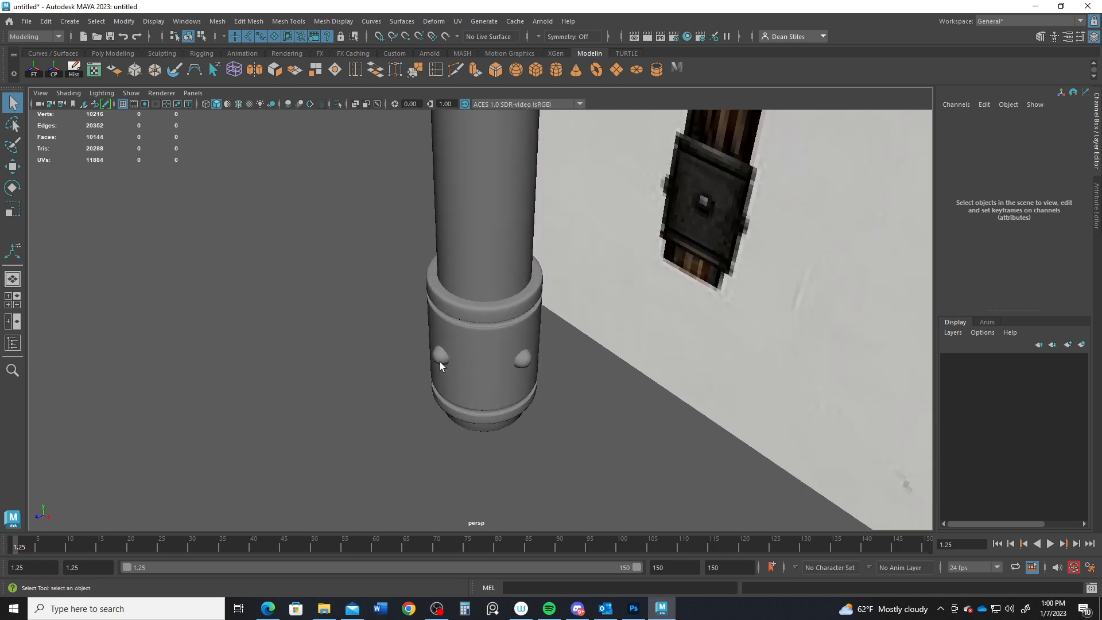
Step: Select the collar's rivets in turn to compare their transform values, and view the whole handle beside the reference axe
left_click(440, 360)
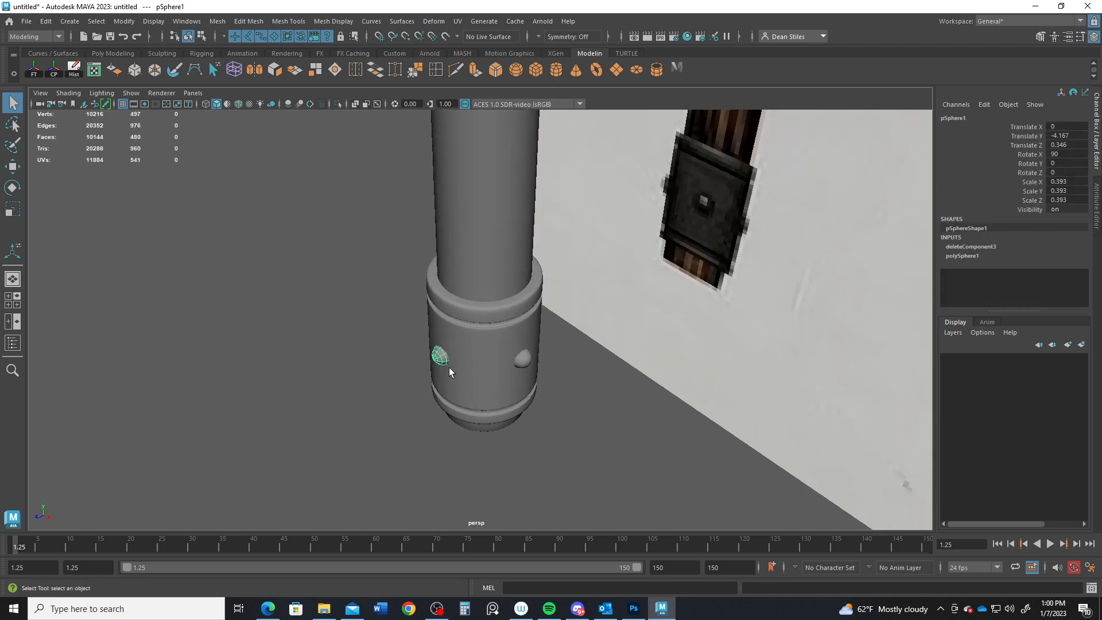
left_click(526, 367)
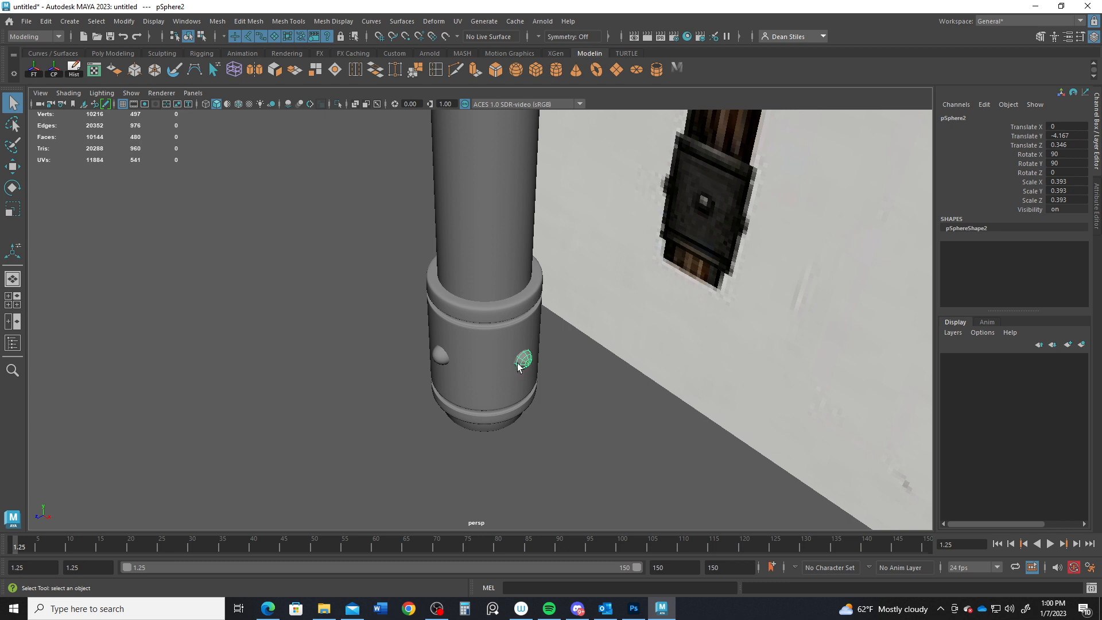
left_click_drag(483, 343, 499, 337, "alt")
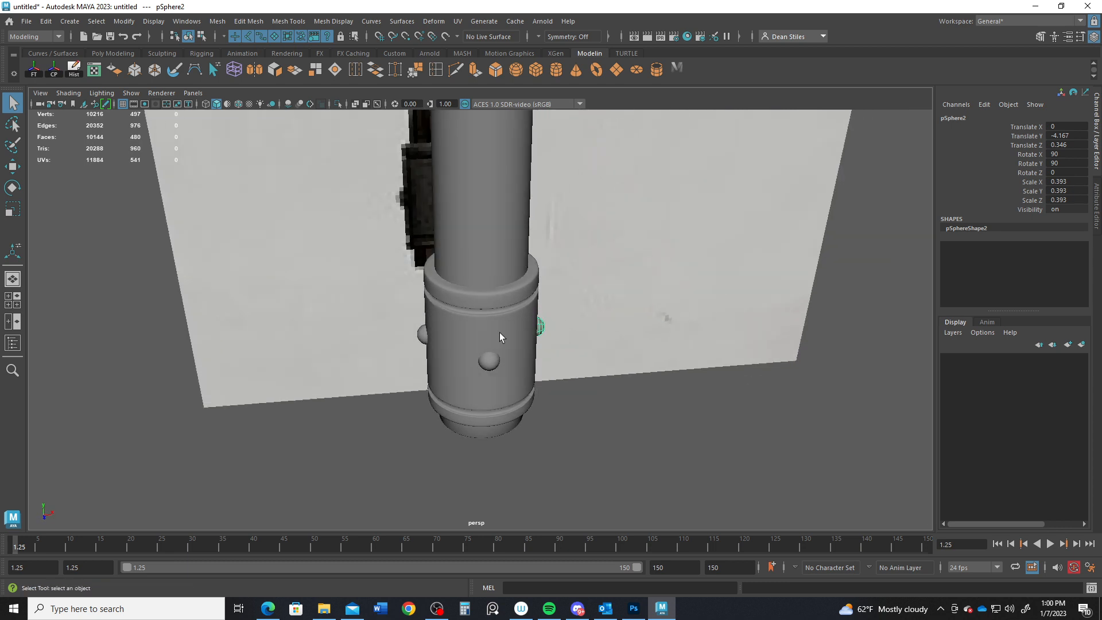
left_click(422, 336)
left_click_drag(474, 360, 458, 387, "alt")
left_click_drag(521, 401, 413, 378, "alt")
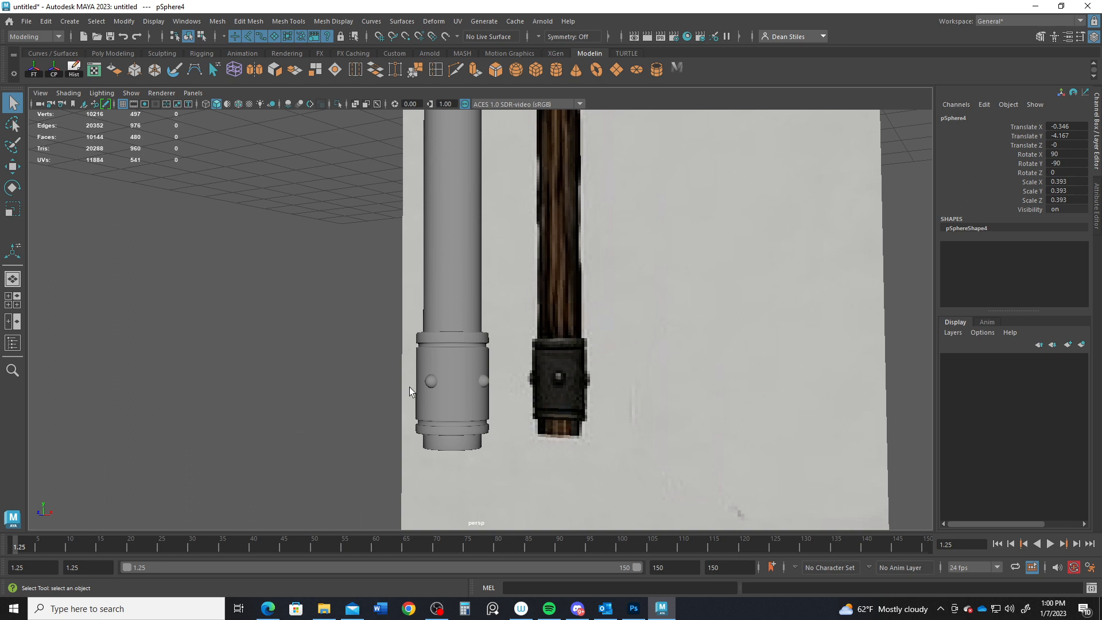
left_click(430, 381)
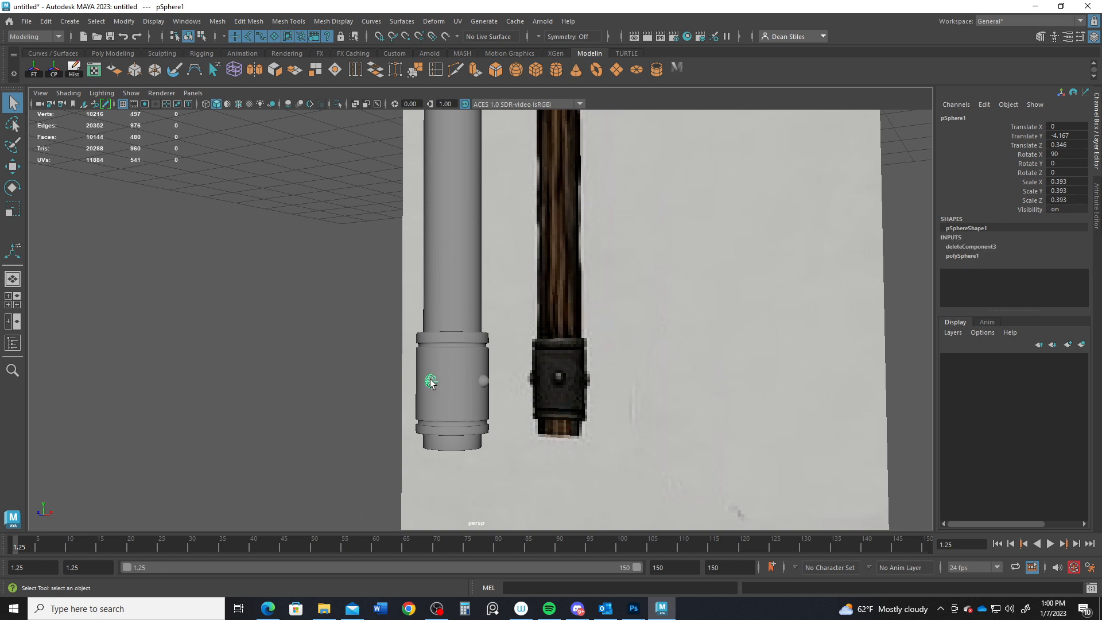
left_click(483, 381)
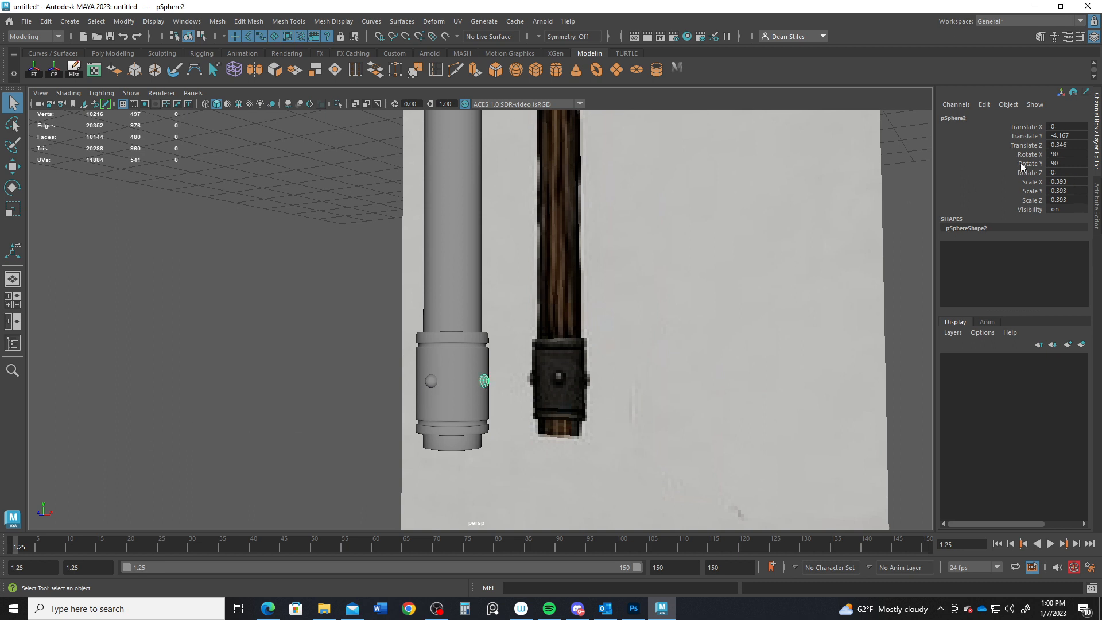
left_click_drag(567, 371, 499, 361, "alt")
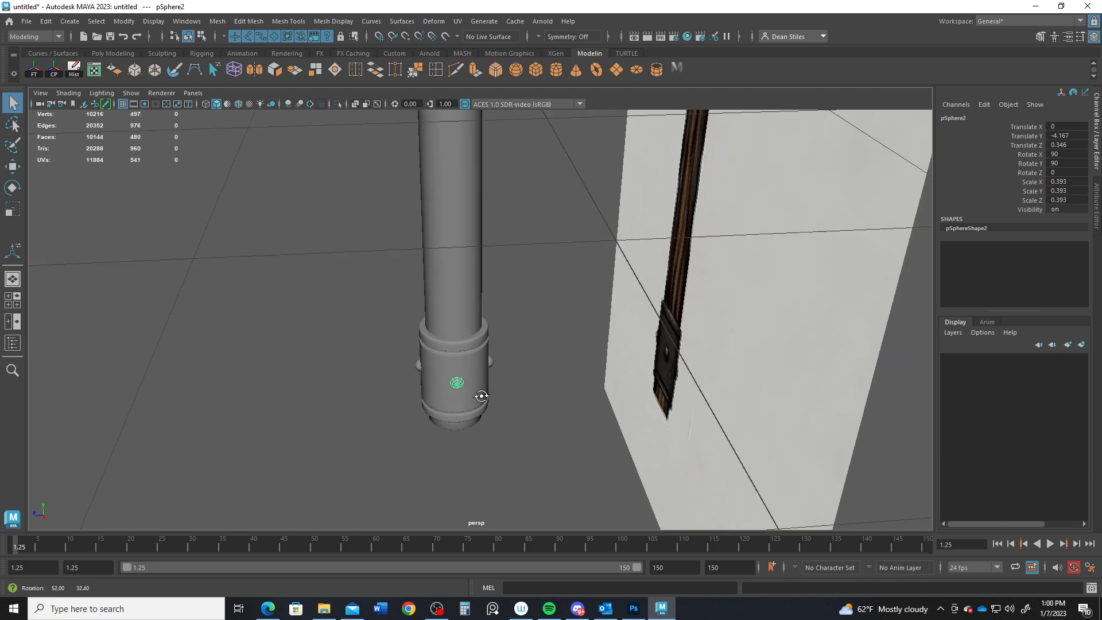
left_click(491, 359)
left_click(458, 383)
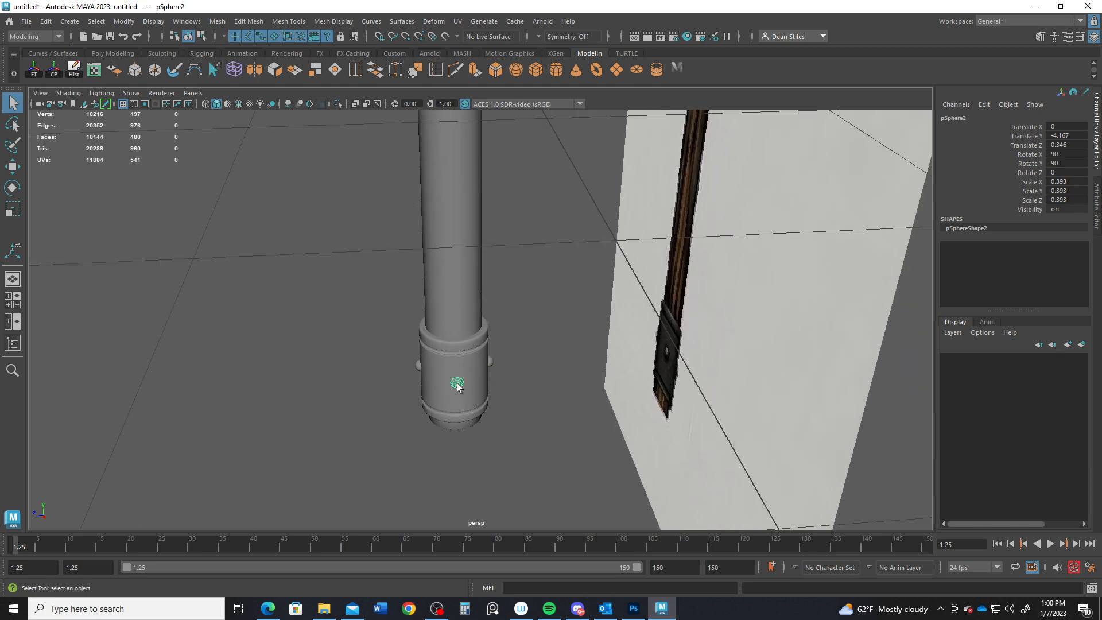
left_click(491, 361)
left_click_drag(442, 315, 474, 339, "alt")
left_click(449, 395)
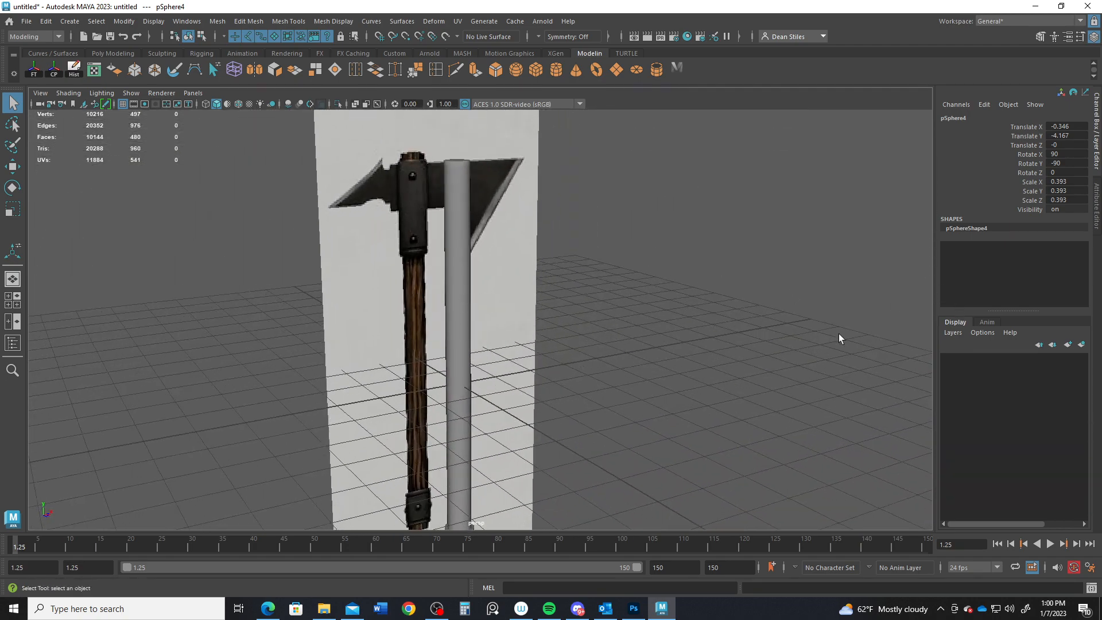